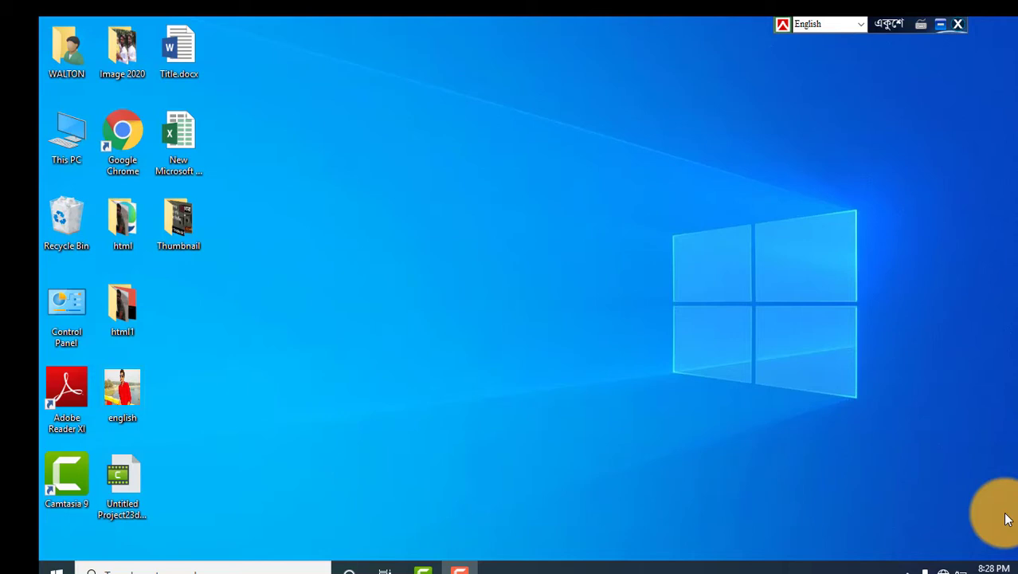
pyautogui.rightClick(371, 192)
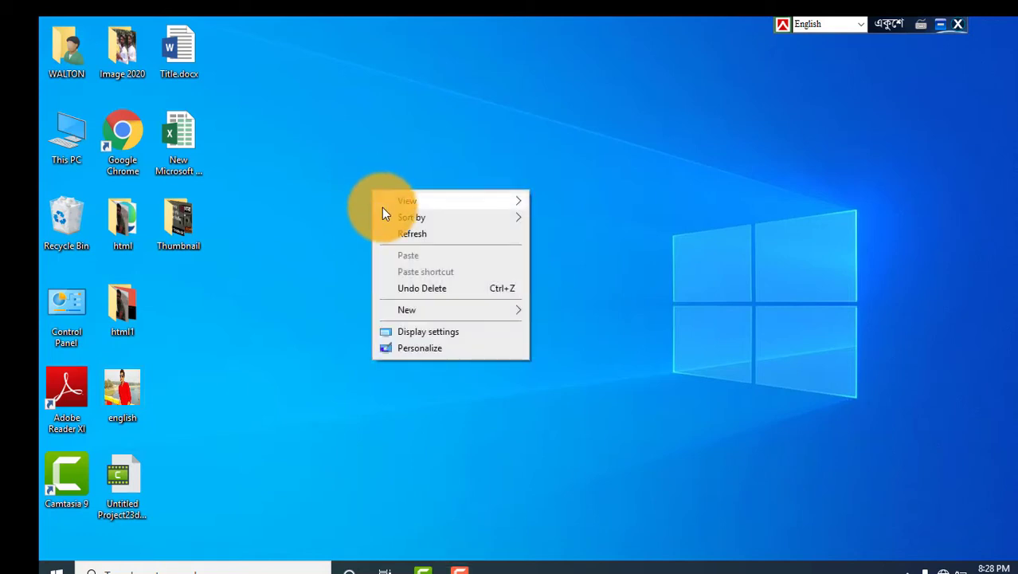
pyautogui.moveTo(383, 209)
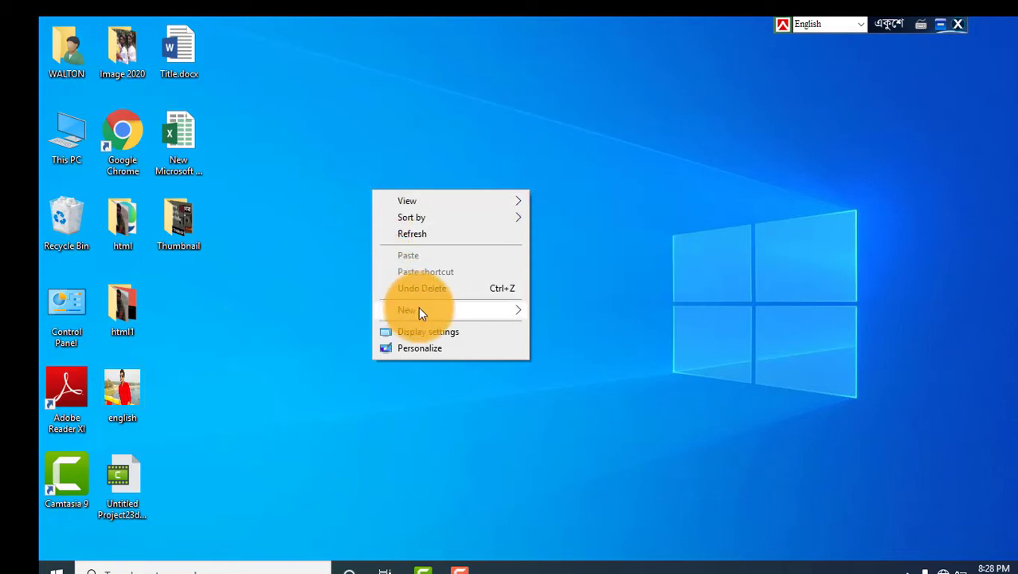
pyautogui.moveTo(420, 312)
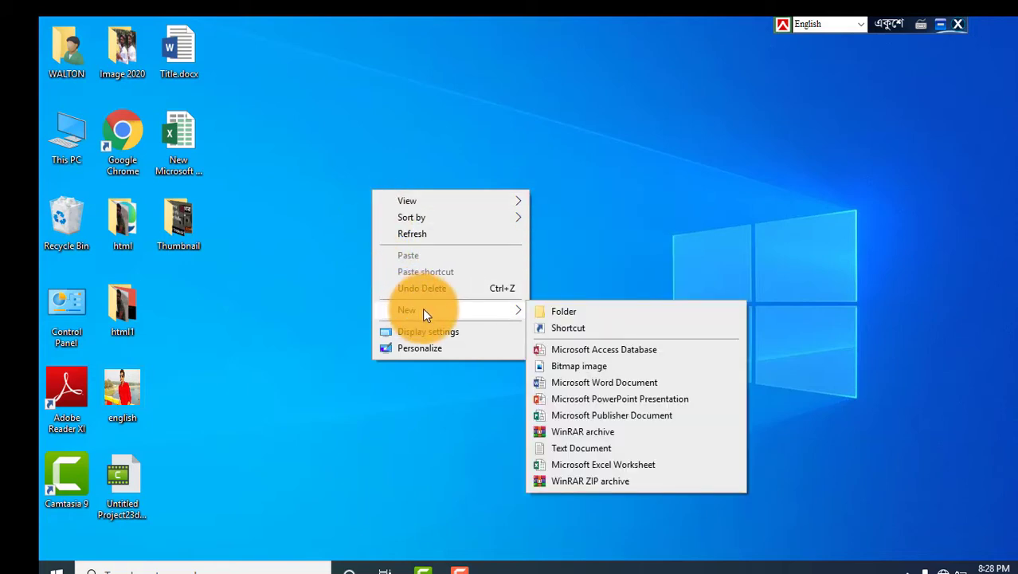
pyautogui.click(628, 232)
# - Create a new text document on the desktop with its default name and open it for editing
pyautogui.rightClick(222, 47)
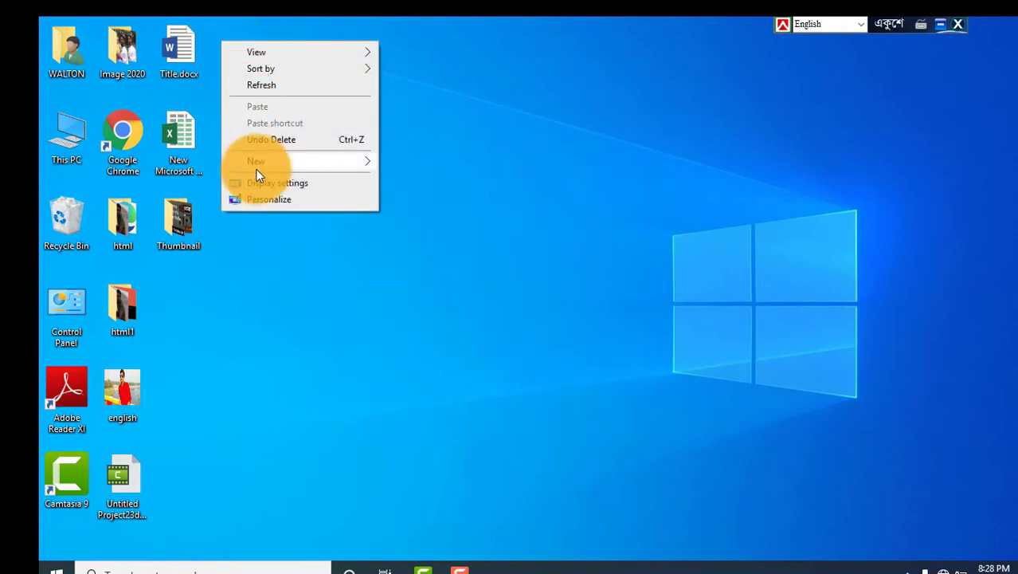
pyautogui.moveTo(257, 163)
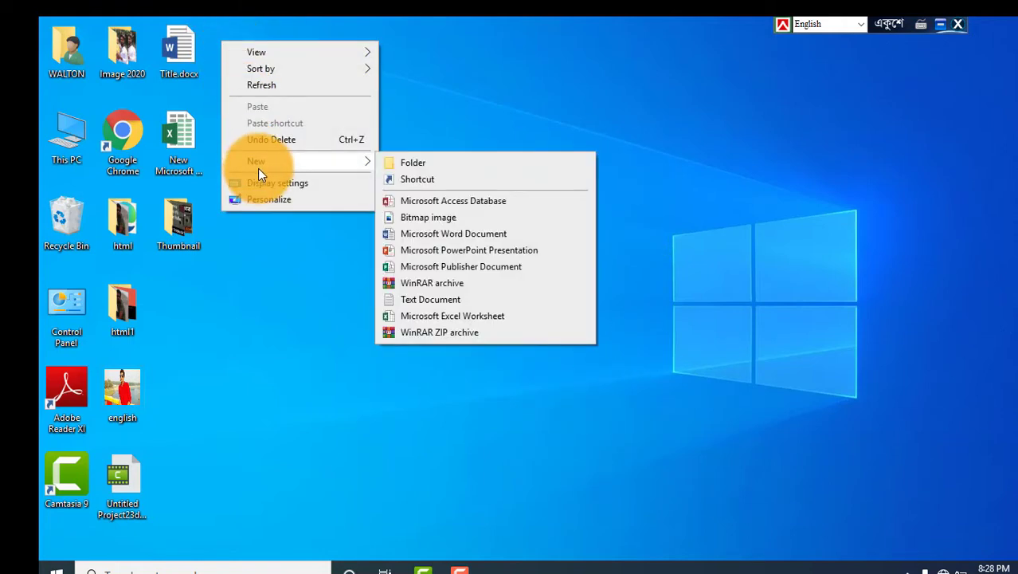
pyautogui.click(423, 300)
pyautogui.click(237, 337)
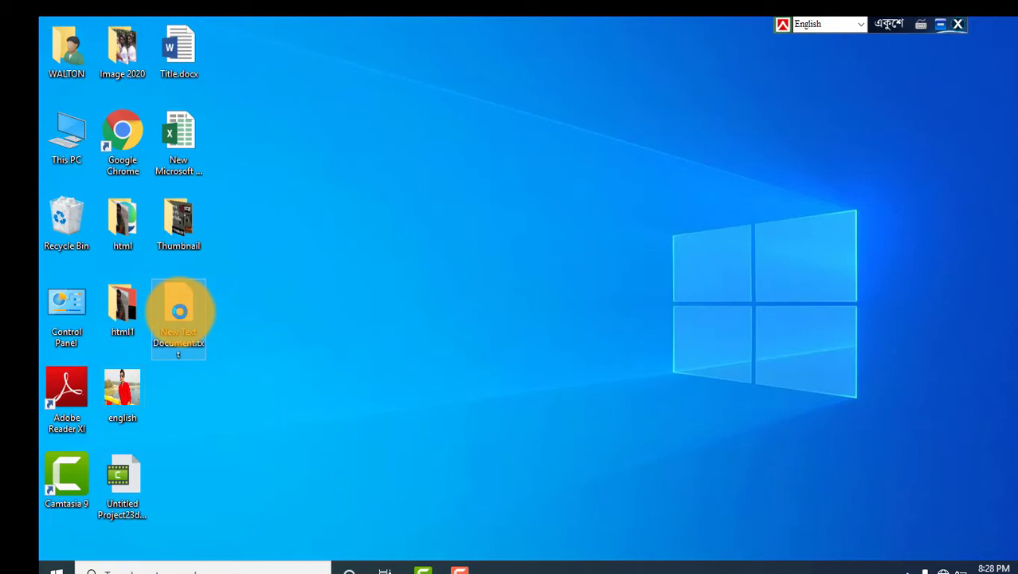
pyautogui.rightClick(178, 311)
pyautogui.click(228, 196)
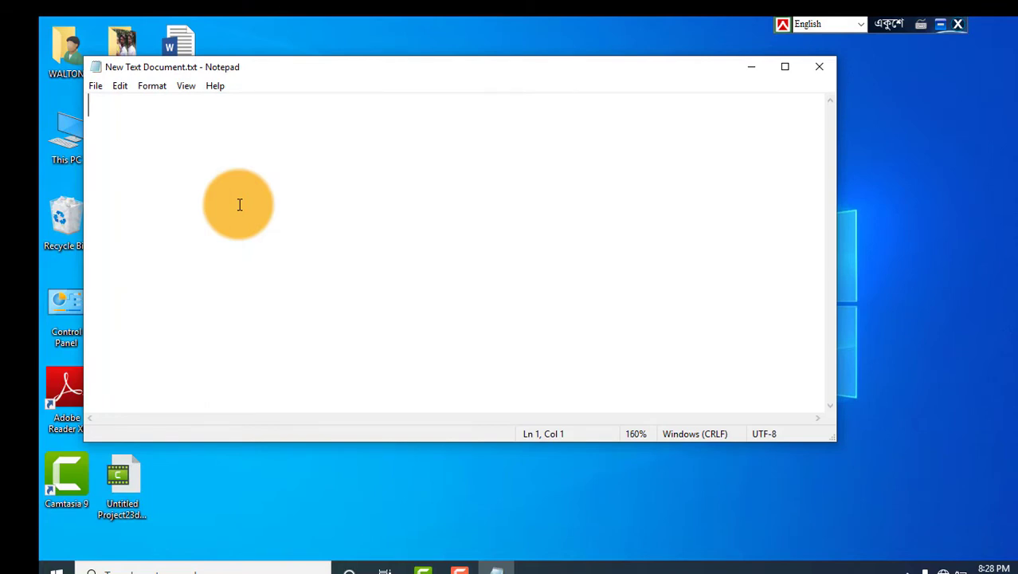
# - Enlarge the text display and write "Echo off" as the first line of the document
pyautogui.scroll(5, 239, 205)
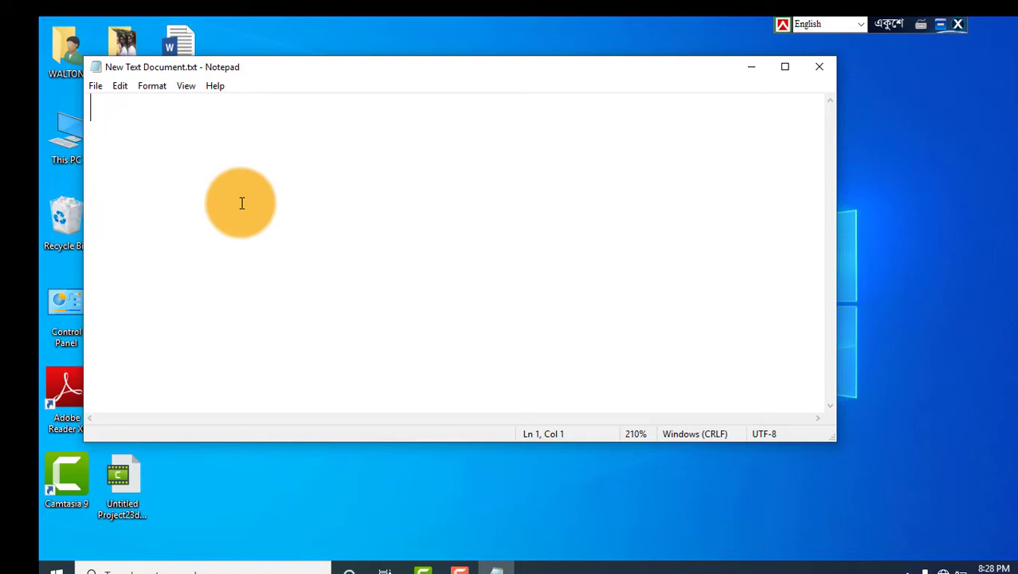
pyautogui.write('Ech')
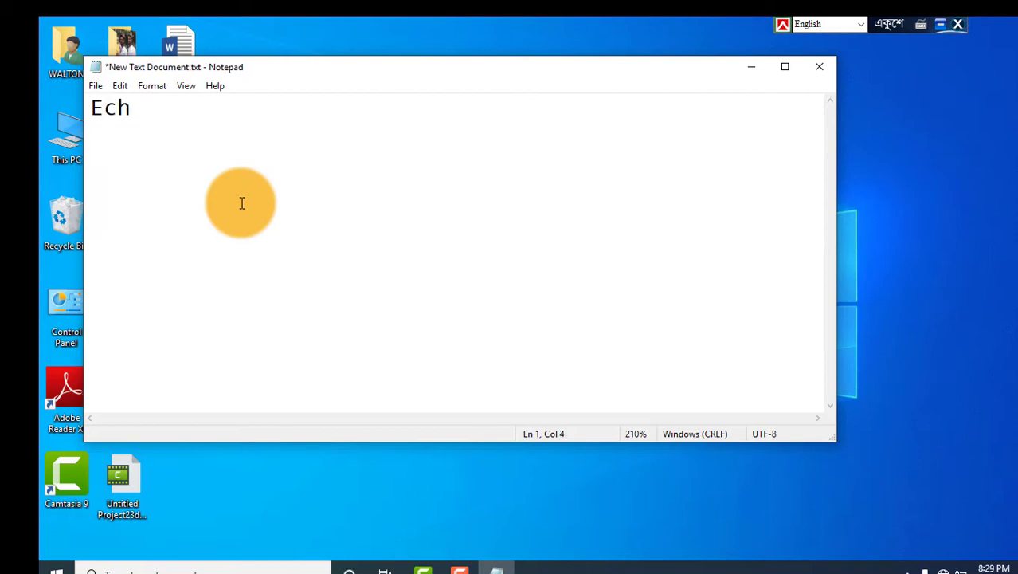
pyautogui.press('capslock')
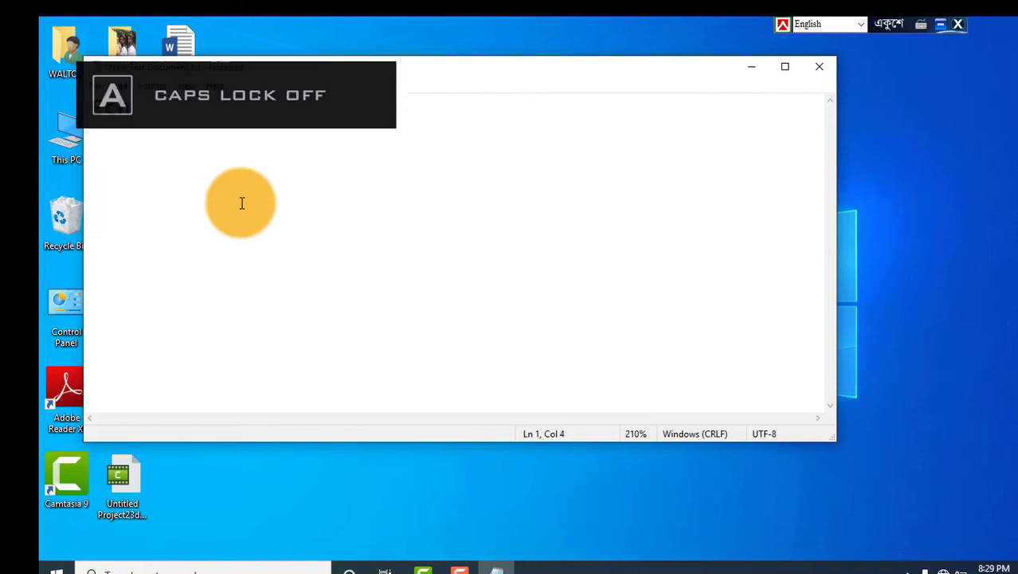
pyautogui.write('o ')
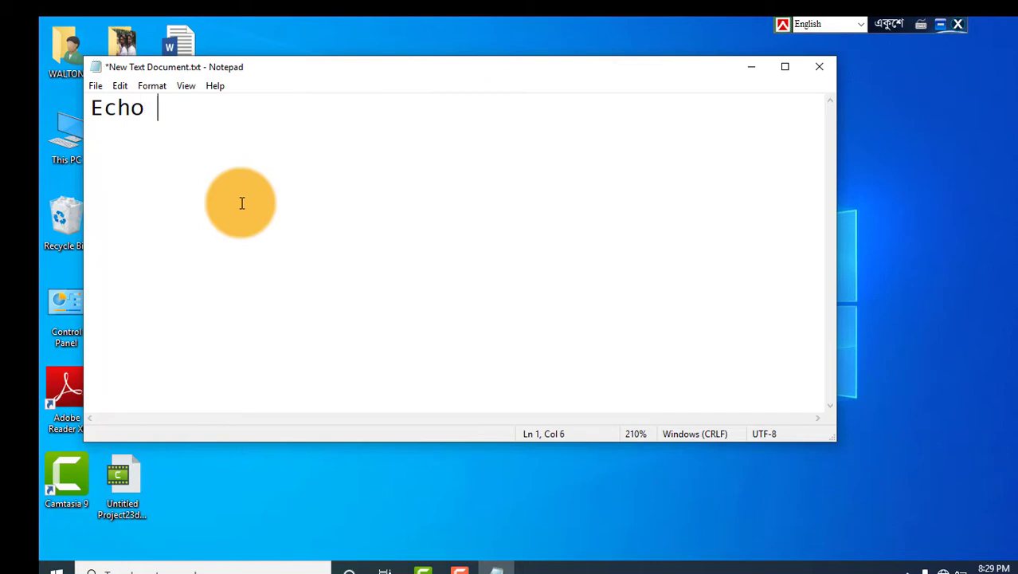
pyautogui.write('off')
pyautogui.press('Return')
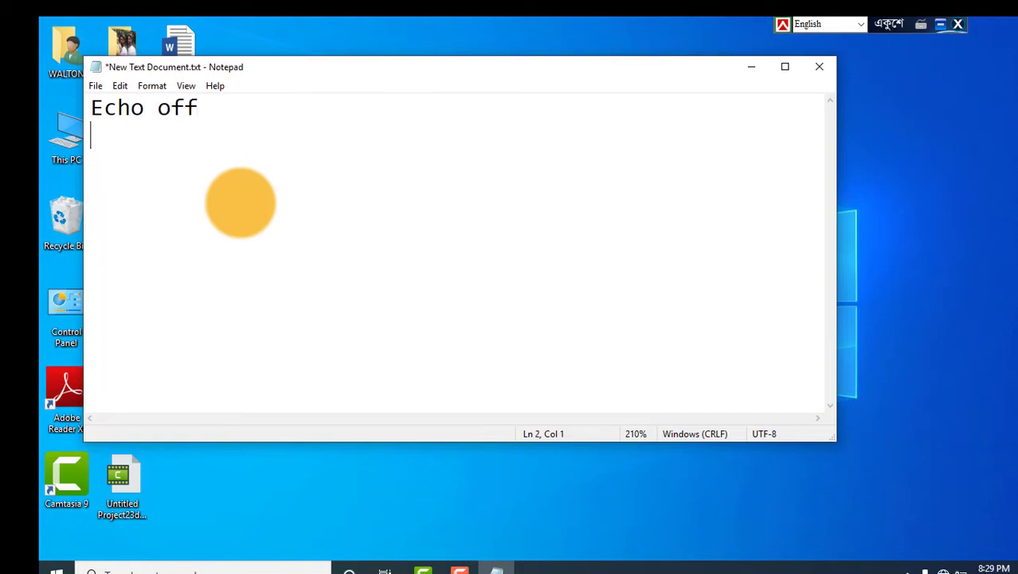
# - Zoom the text in to 240% and add the lines "cd/" and "tree" below "Echo off"
pyautogui.hotkey('ctrl', '+')
pyautogui.hotkey('ctrl', '+')
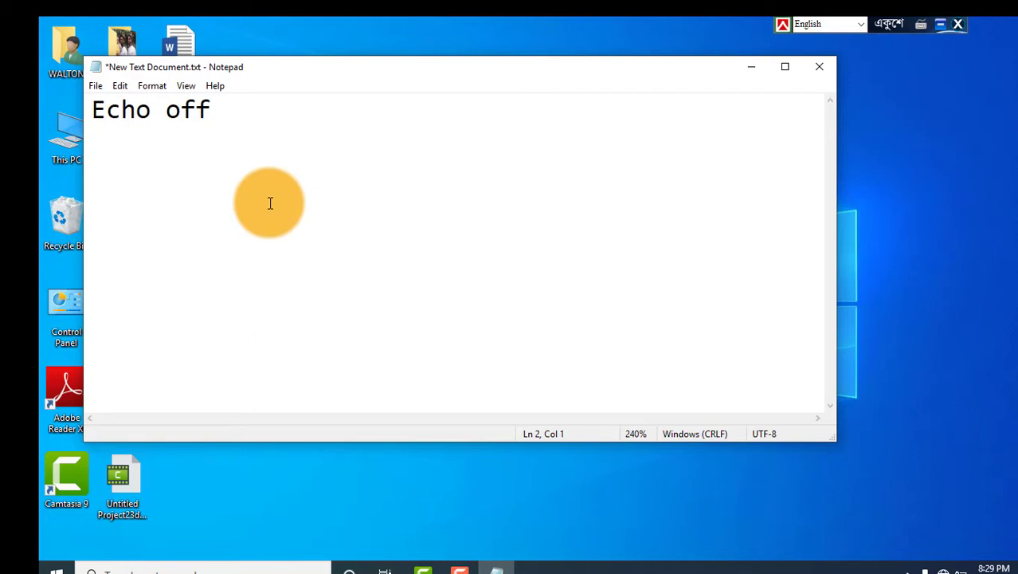
pyautogui.press('capslock')
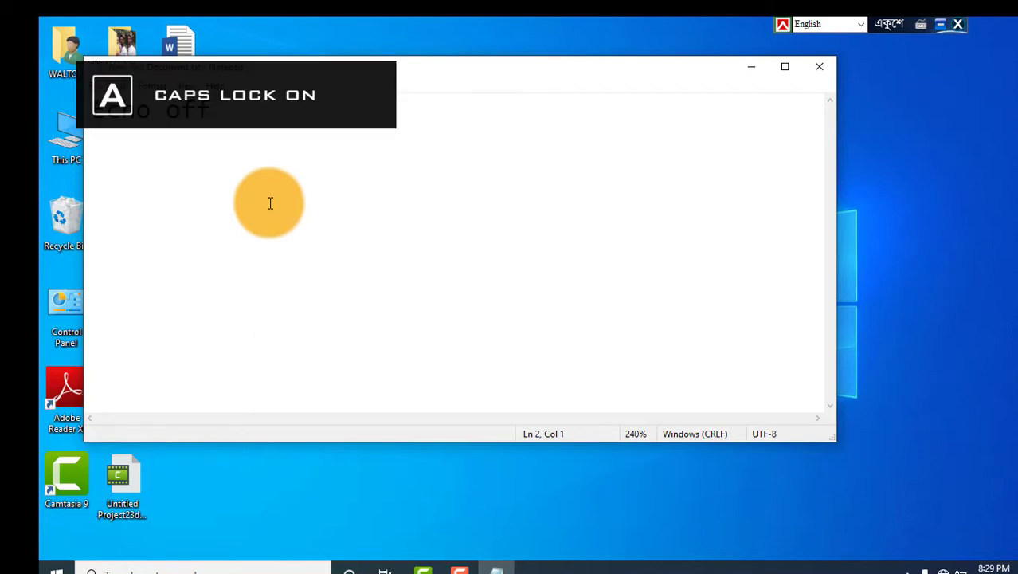
pyautogui.press('capslock')
pyautogui.write('cd')
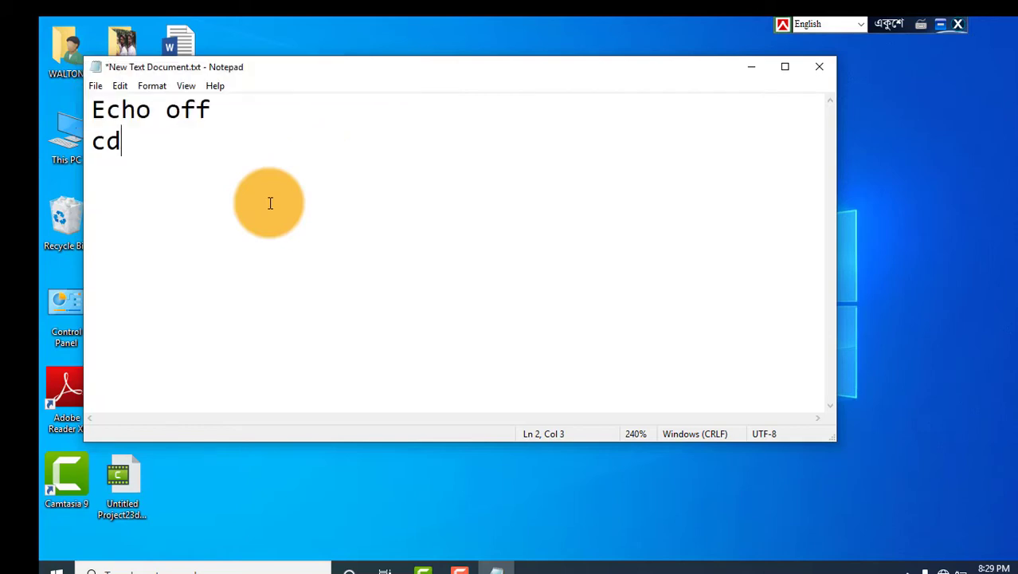
pyautogui.write('/')
pyautogui.press('Return')
pyautogui.write('tree')
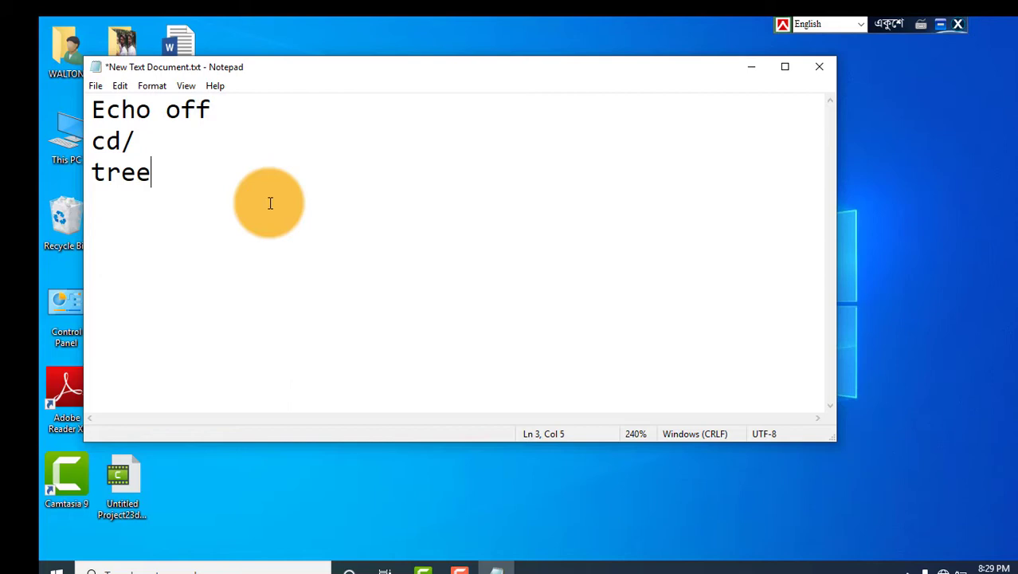
pyautogui.press('Return')
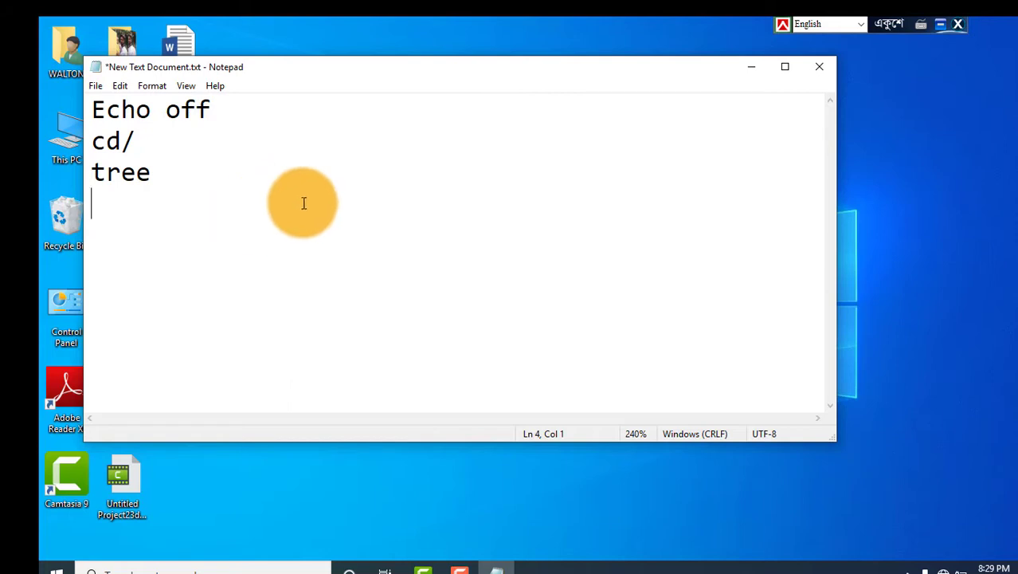
# - Minimize the document, open This PC to check the computer's drive letters, and return to a refreshed desktop
pyautogui.click(750, 66)
pyautogui.rightClick(578, 112)
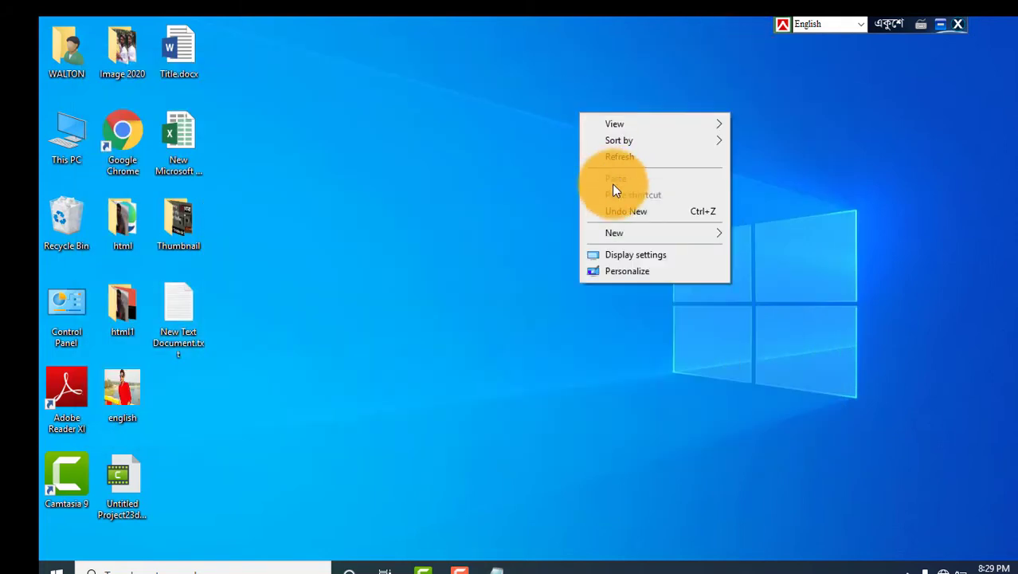
pyautogui.click(629, 159)
pyautogui.rightClick(568, 148)
pyautogui.click(629, 194)
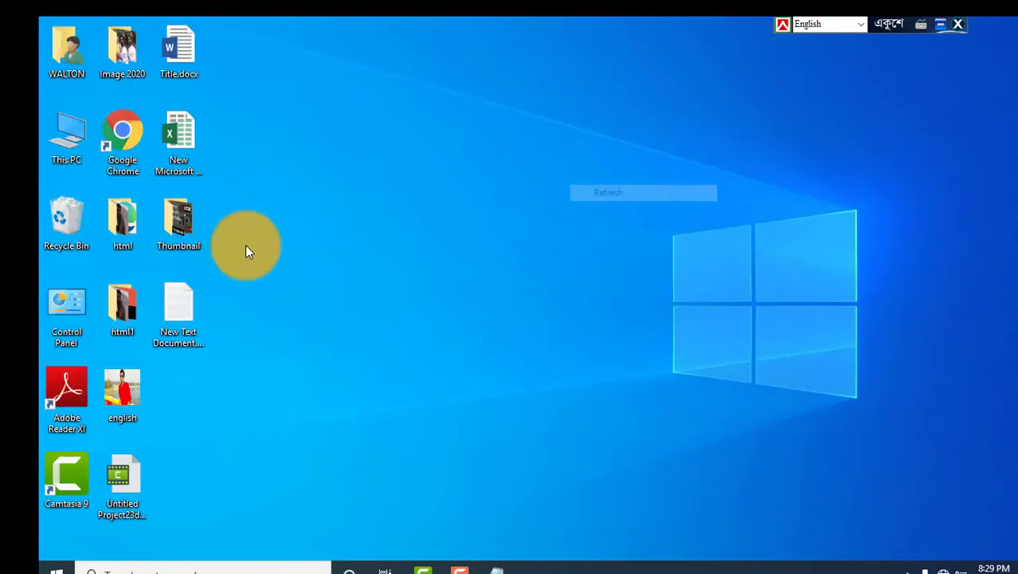
pyautogui.click(74, 144)
pyautogui.click(74, 140)
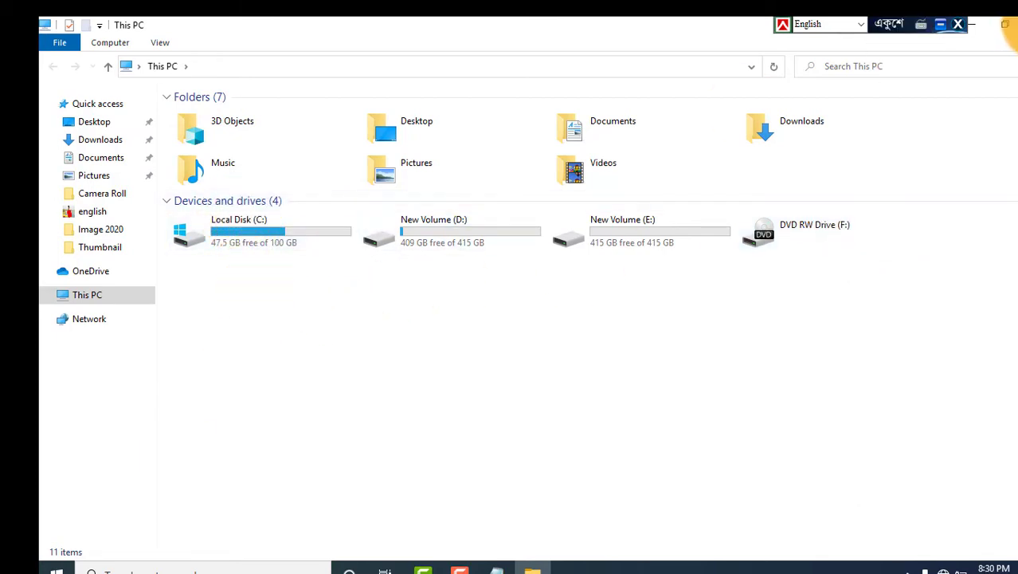
pyautogui.click(1005, 24)
pyautogui.rightClick(550, 146)
pyautogui.click(595, 195)
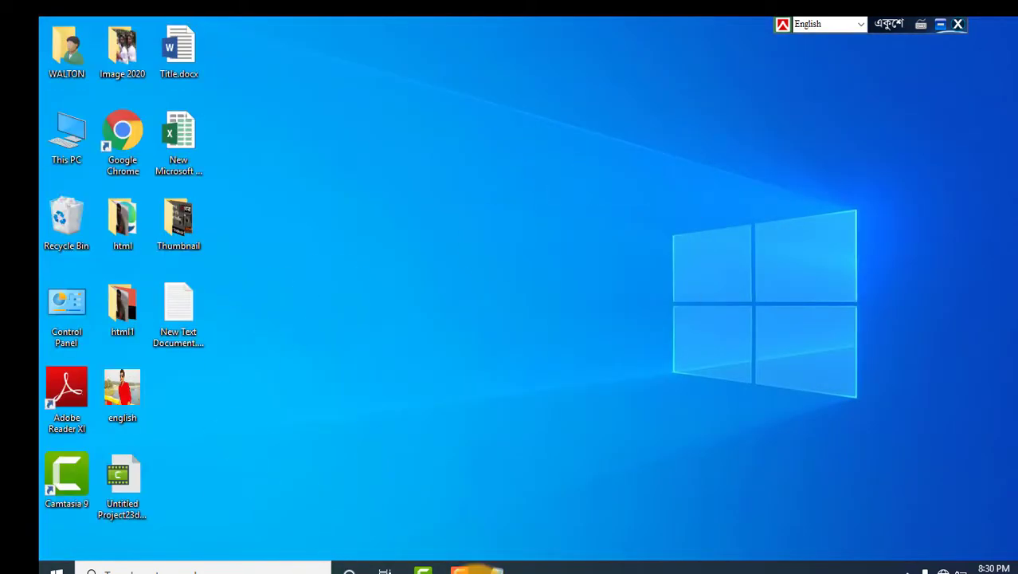
# - Restore the text document and add the lines "c:", "tree", "d:" and "tree" at its end
pyautogui.click(496, 568)
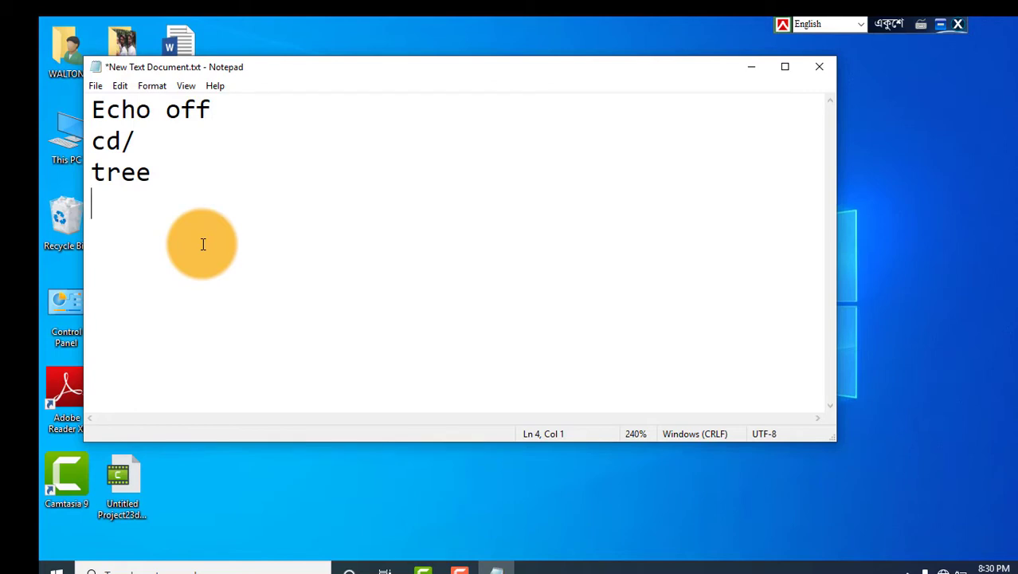
pyautogui.write('c:')
pyautogui.press('Return')
pyautogui.write('tree')
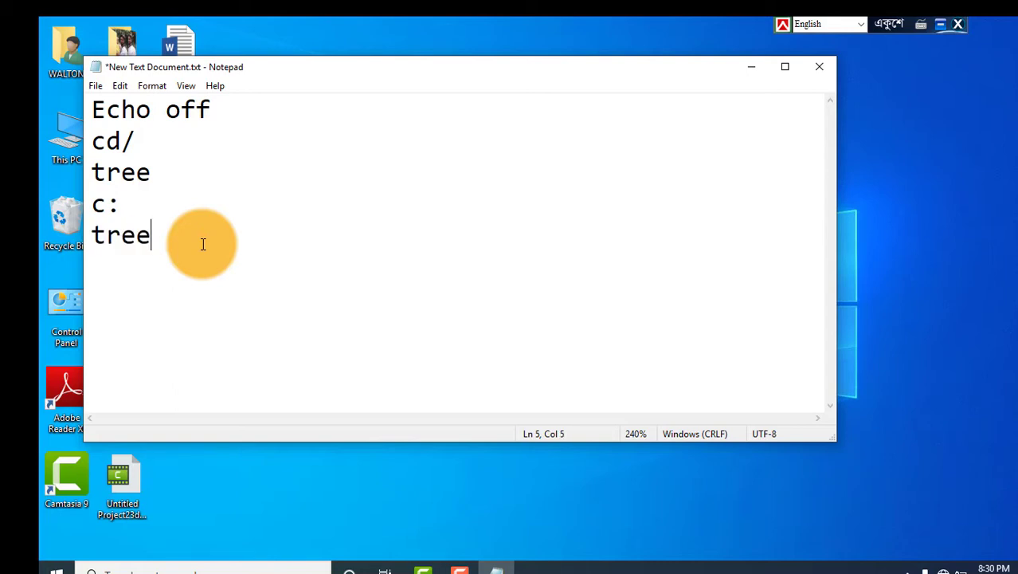
pyautogui.press('Return')
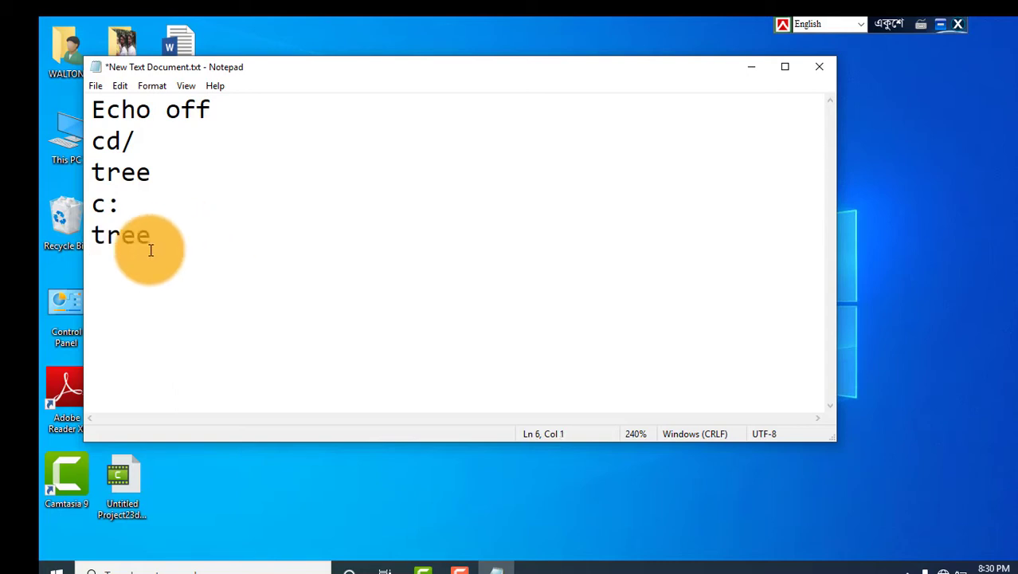
pyautogui.write('d:')
pyautogui.press('Return')
pyautogui.write('tree')
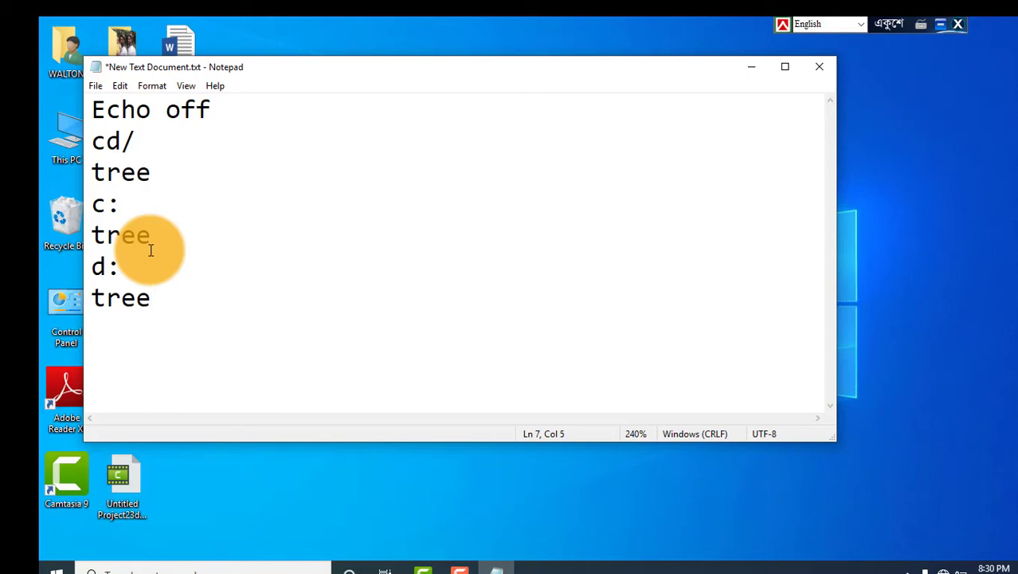
# - Append the lines "e:", "tree", "h:" and "tree" on separate lines after the d: drive commands
pyautogui.press('Return')
pyautogui.write('e:')
pyautogui.press('Return')
pyautogui.write('tree')
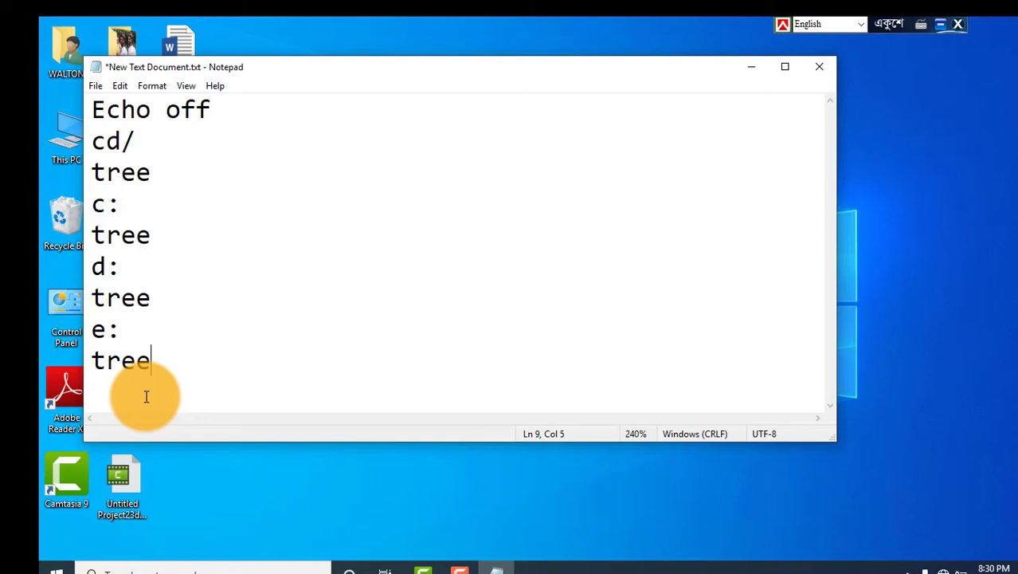
pyautogui.press('Return')
pyautogui.write('h')
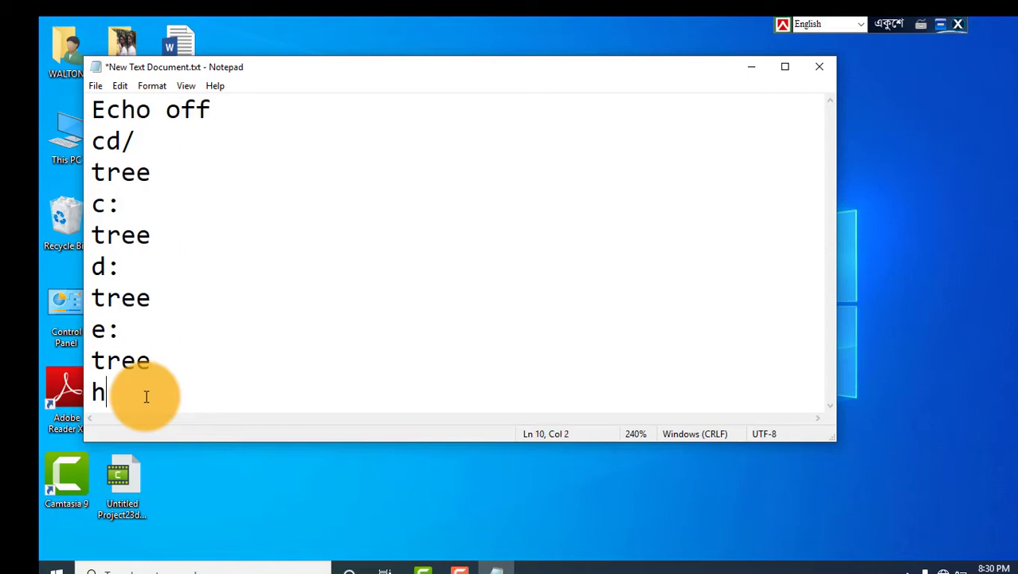
pyautogui.write(':')
pyautogui.press('Return')
pyautogui.write('tree')
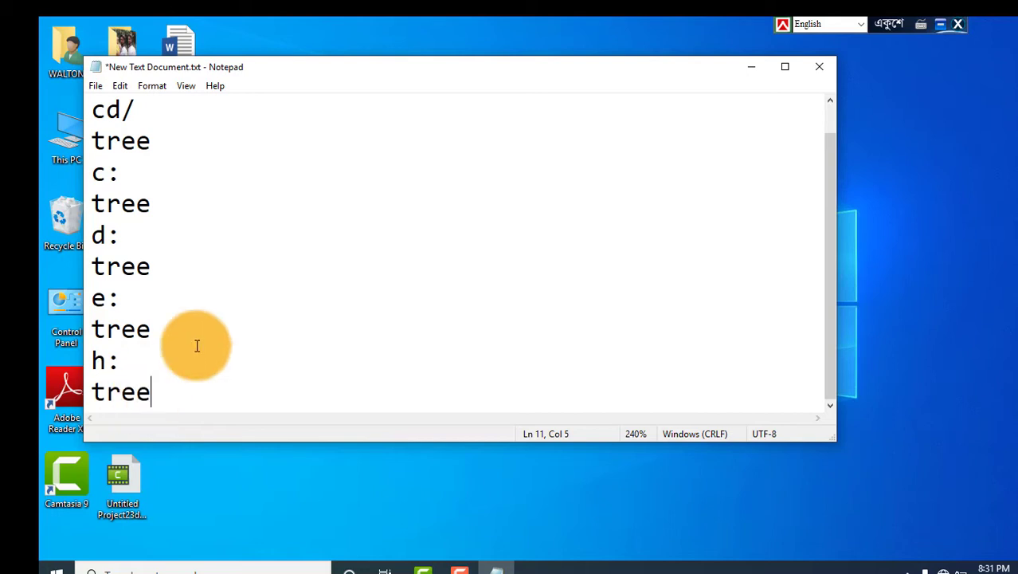
pyautogui.scroll(1, 212, 317)
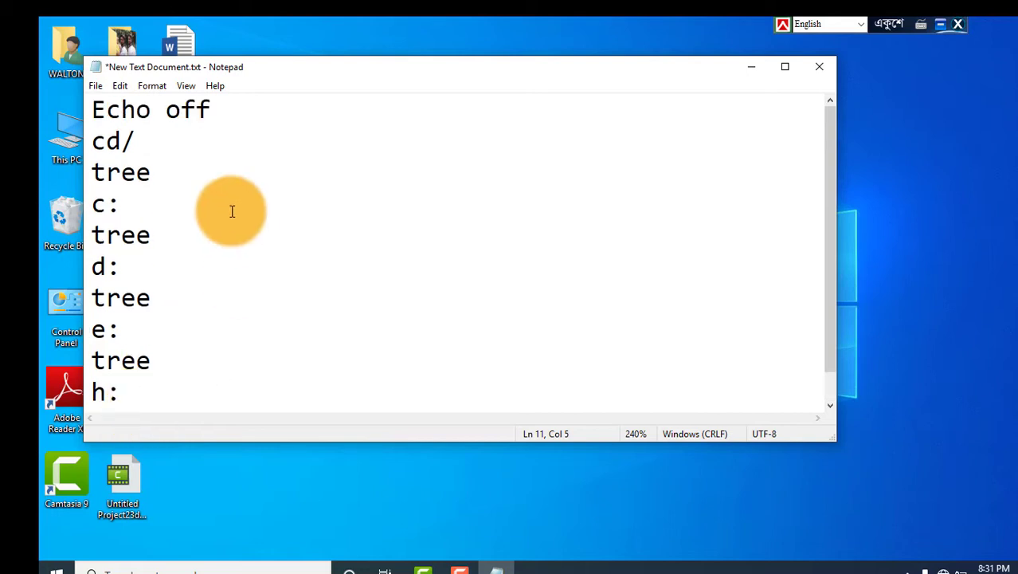
pyautogui.click(97, 87)
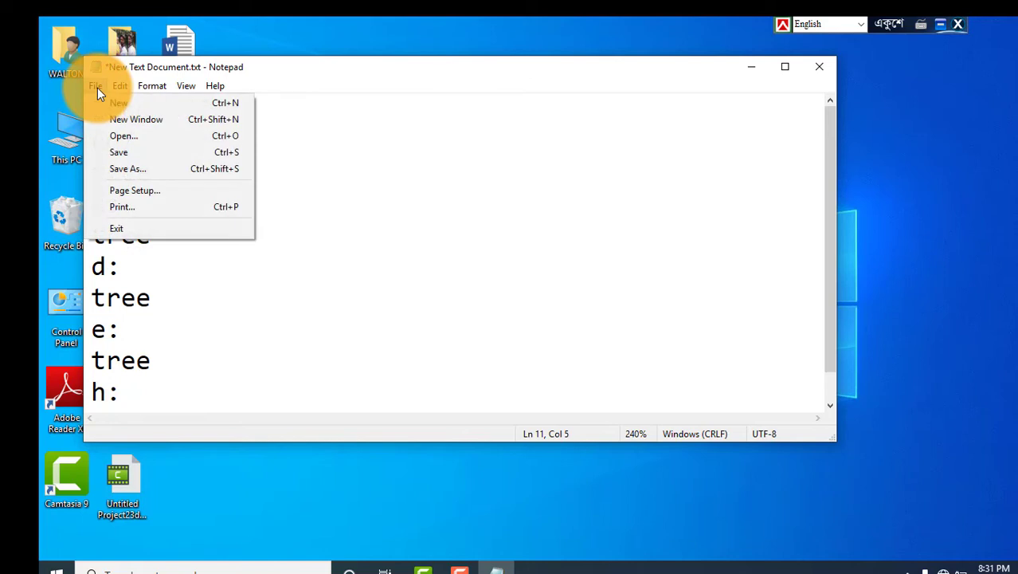
pyautogui.click(132, 169)
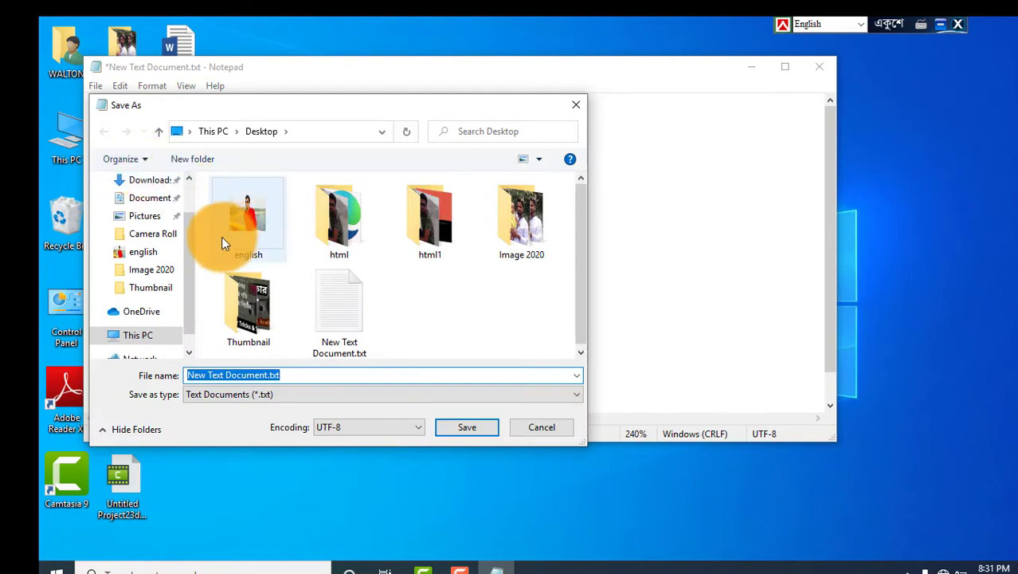
pyautogui.moveTo(187, 255); pyautogui.dragTo(187, 211)
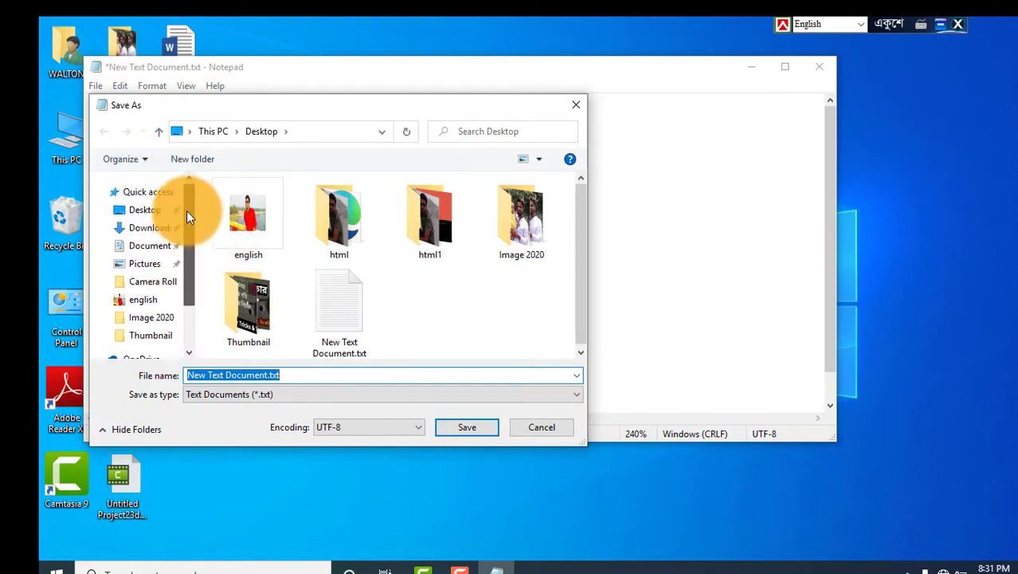
pyautogui.click(144, 219)
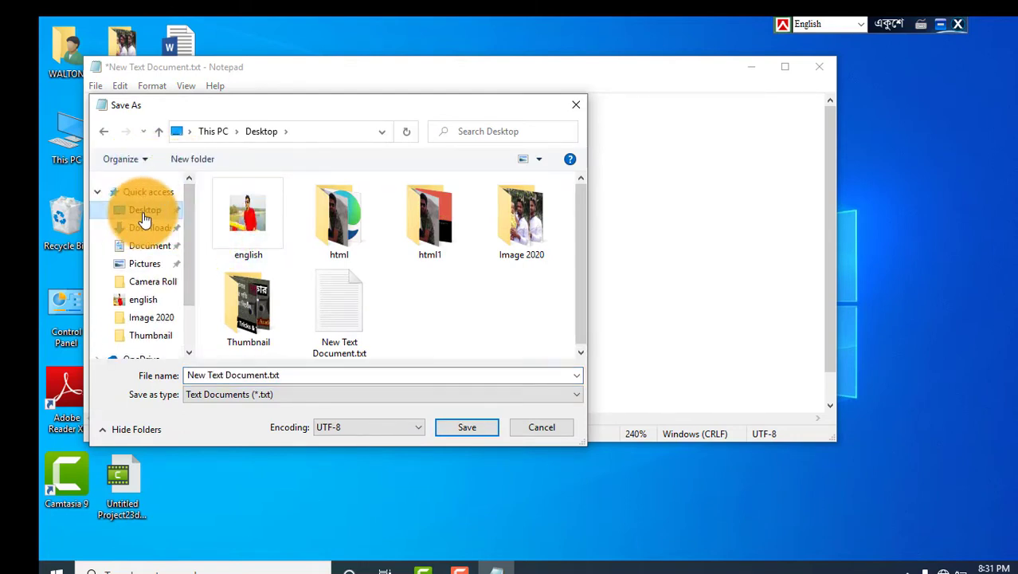
pyautogui.click(211, 394)
pyautogui.click(225, 398)
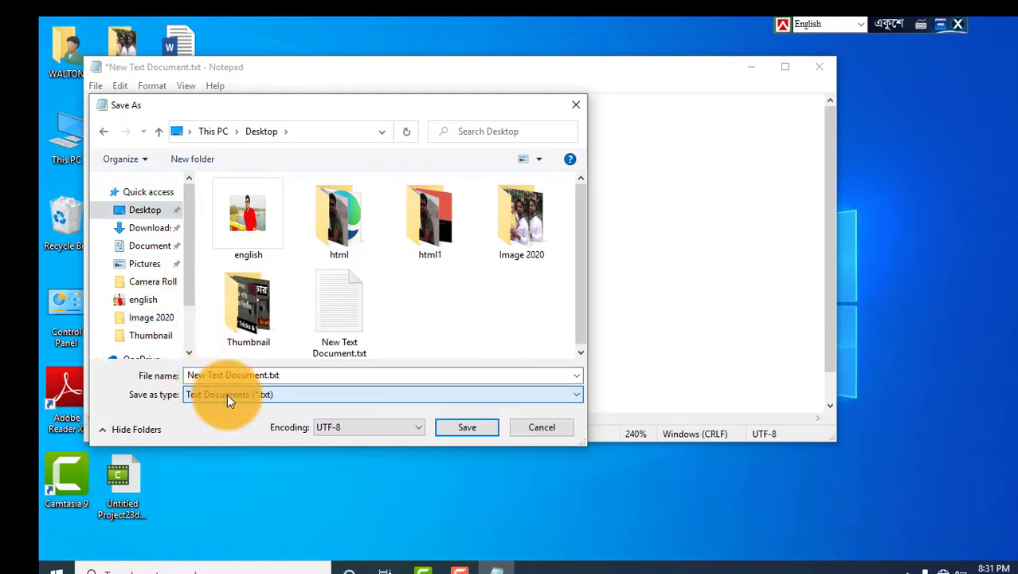
pyautogui.moveTo(188, 375); pyautogui.dragTo(281, 376)
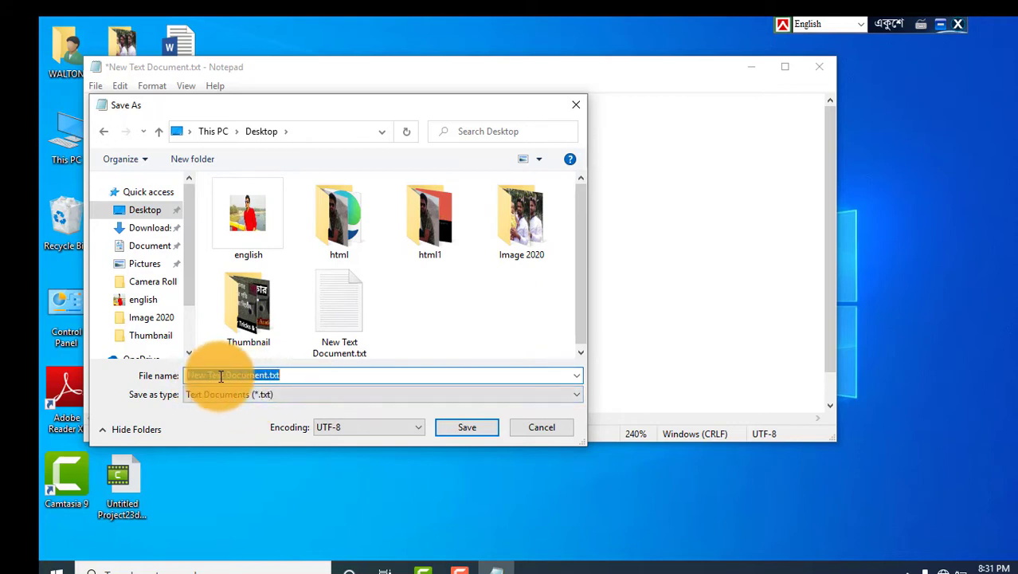
pyautogui.click(289, 380)
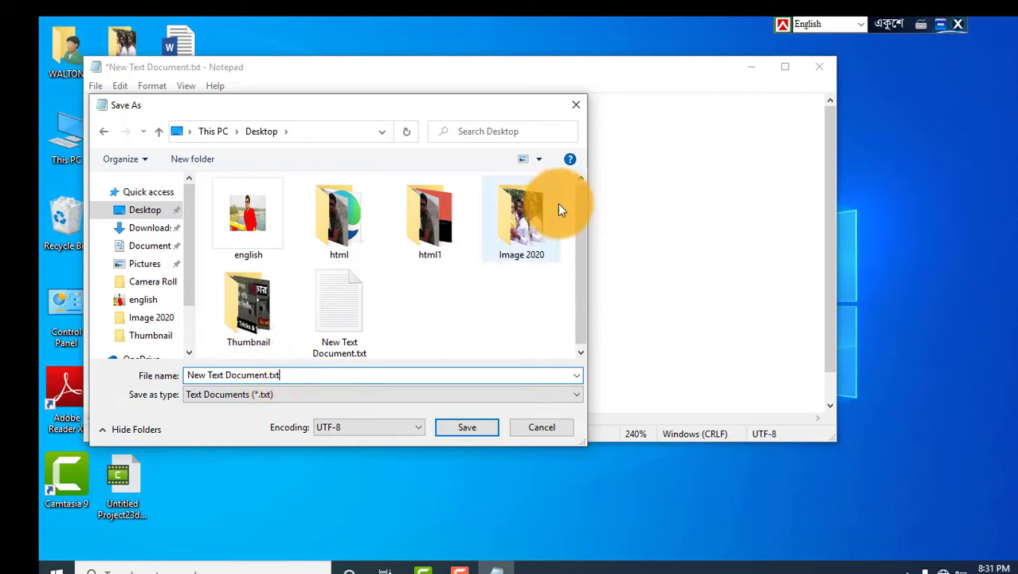
pyautogui.click(576, 105)
# - Append " bat" to the first "tree" line of the script, and remove that addition
pyautogui.click(451, 185)
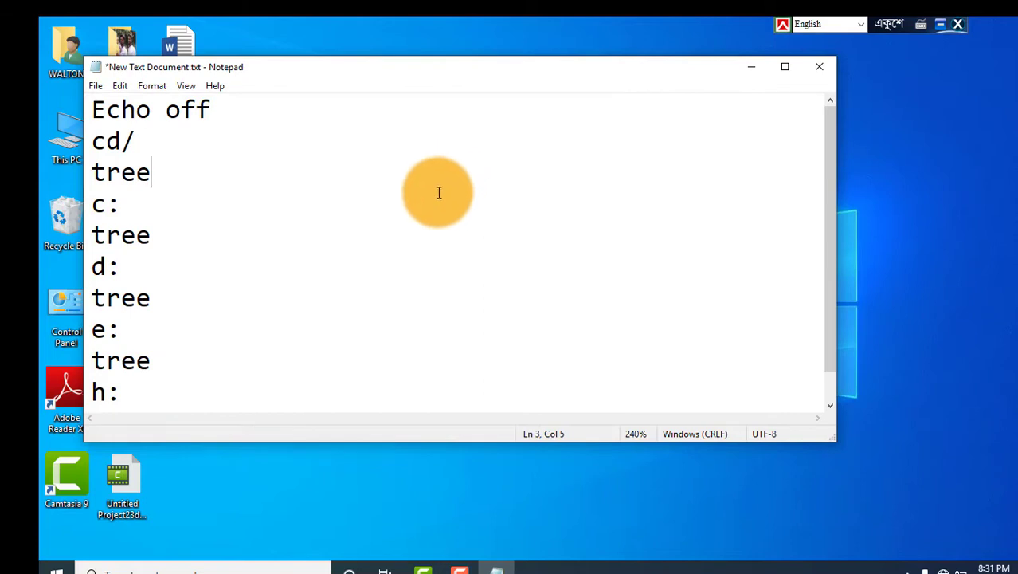
pyautogui.write('bat')
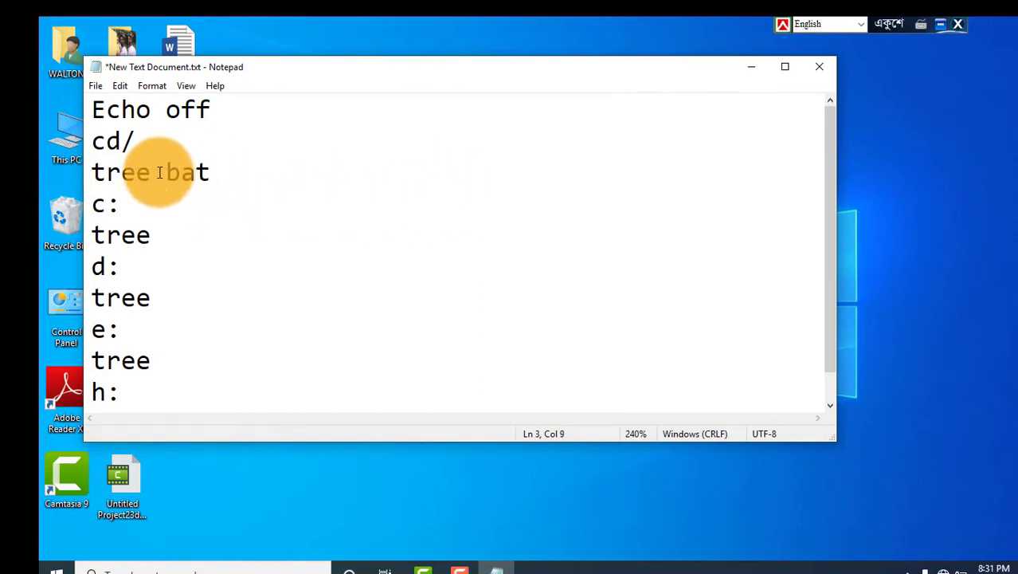
pyautogui.moveTo(151, 172); pyautogui.dragTo(290, 163)
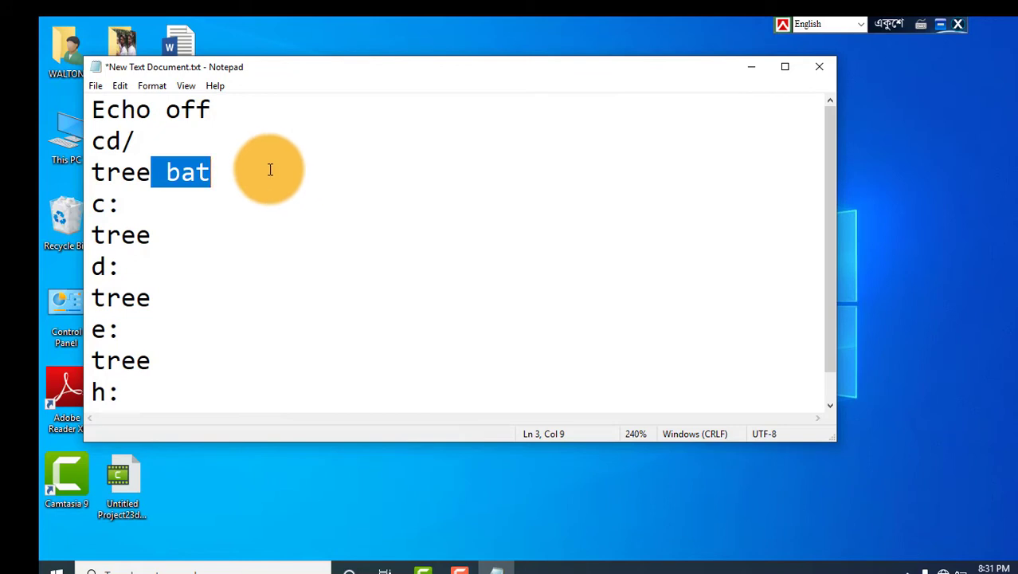
pyautogui.press('BackSpace')
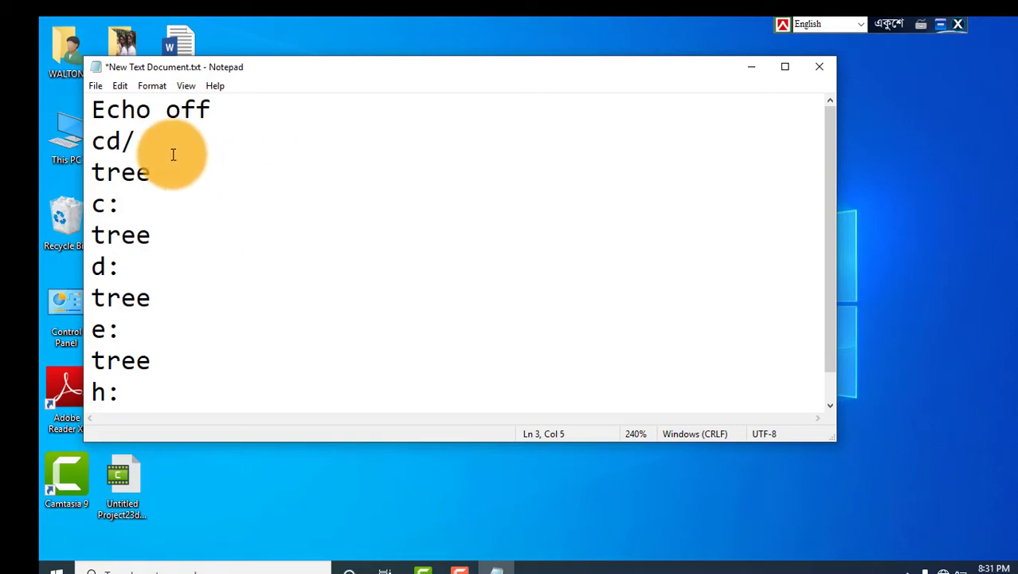
# - Start saving a copy of the script on the Desktop and change the file name's extension to bat
pyautogui.click(100, 90)
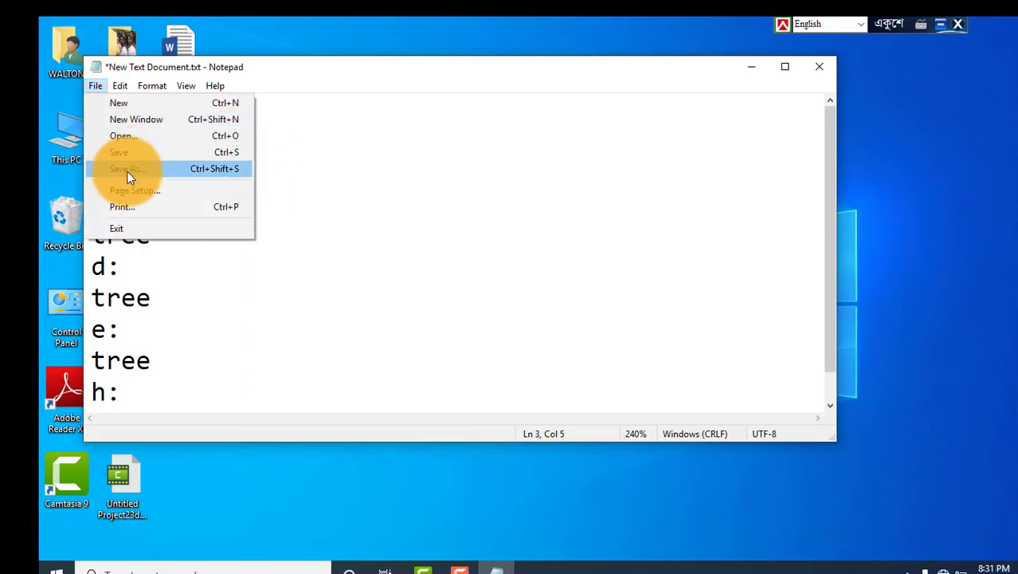
pyautogui.click(126, 170)
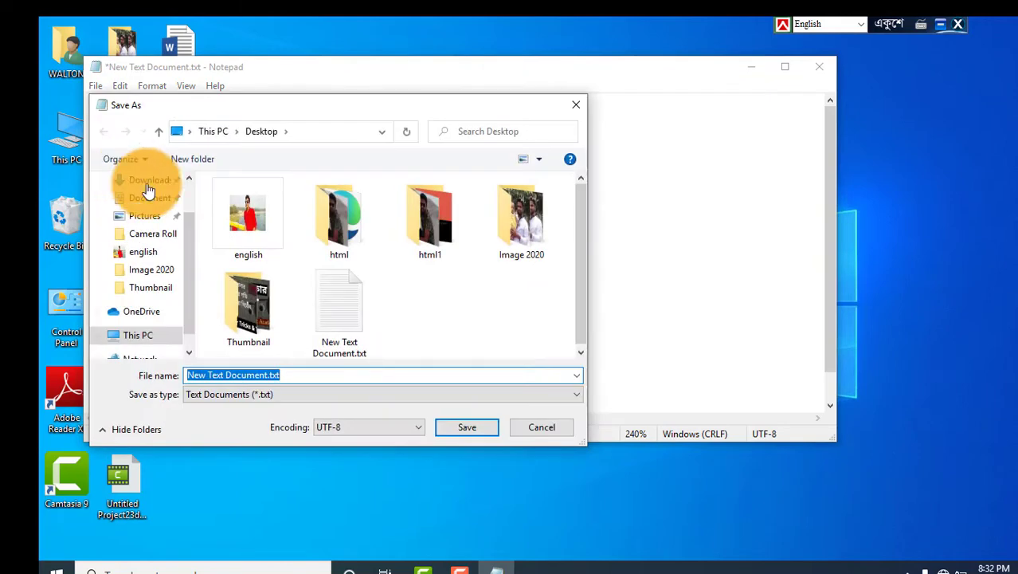
pyautogui.scroll(1, 194, 241)
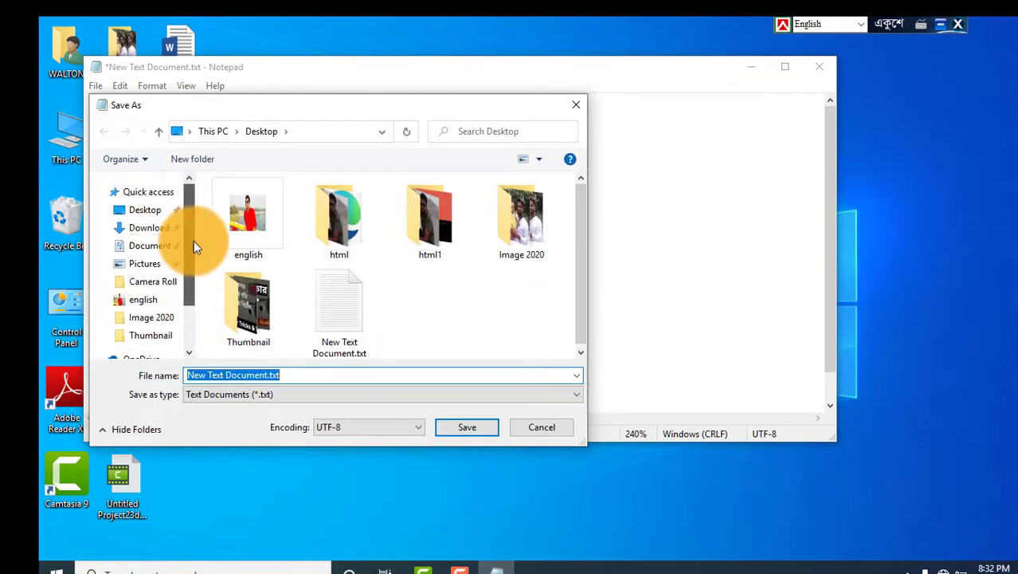
pyautogui.click(142, 214)
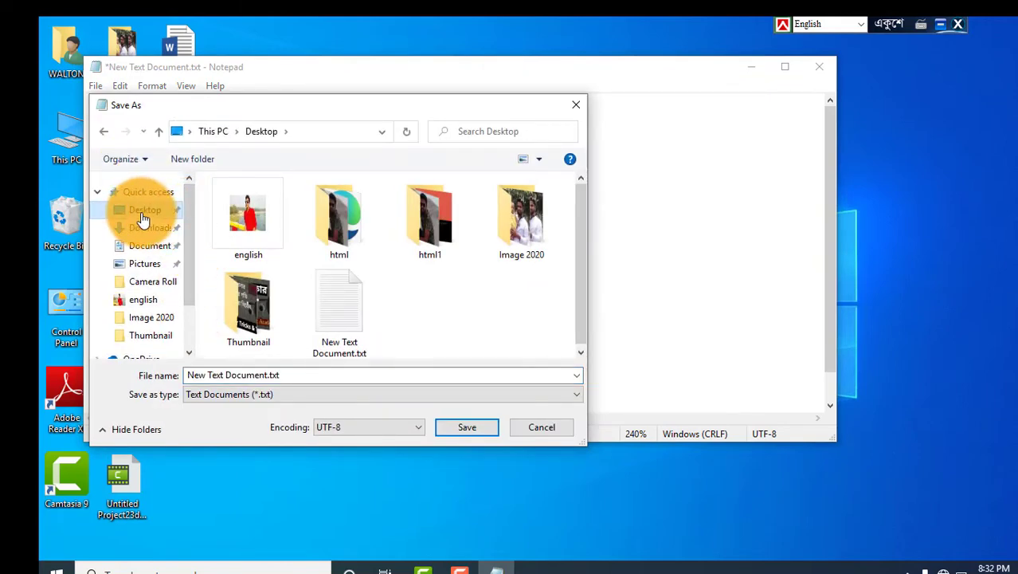
pyautogui.click(267, 377)
pyautogui.moveTo(267, 377); pyautogui.dragTo(302, 373)
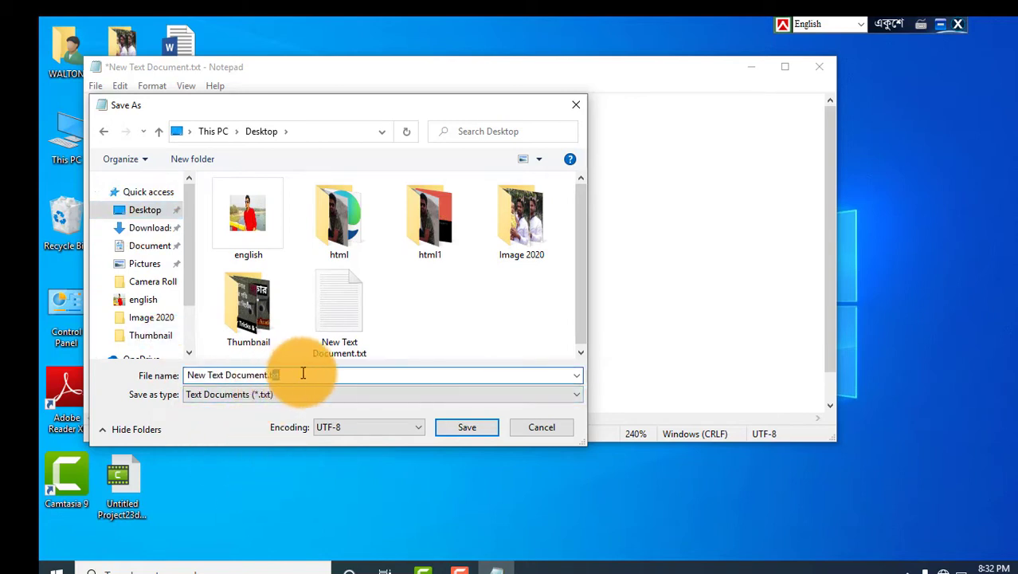
pyautogui.press('BackSpace')
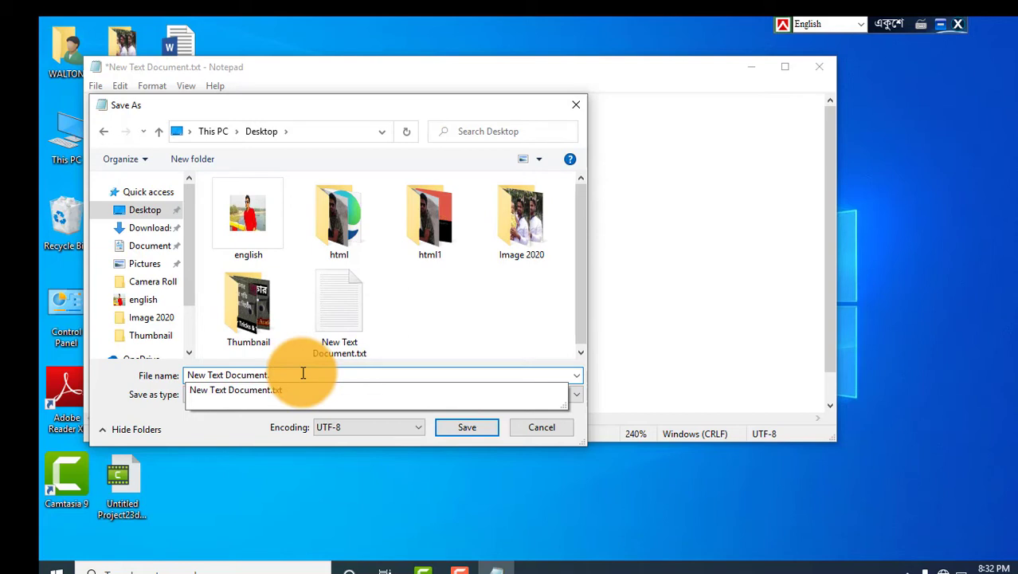
pyautogui.write('bat')
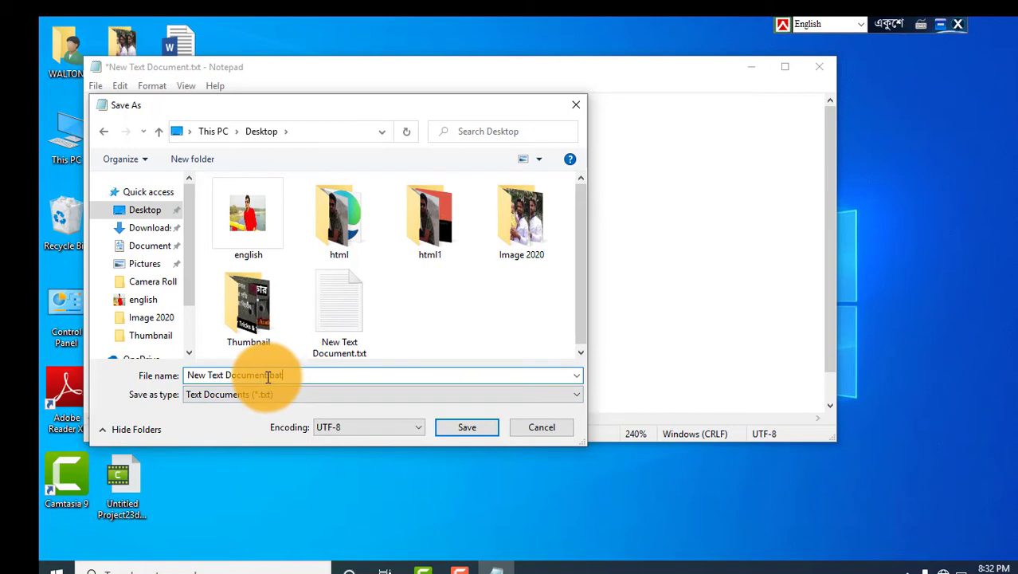
# - Name the file tree.bat, save it and close the document
pyautogui.moveTo(268, 375); pyautogui.dragTo(185, 377)
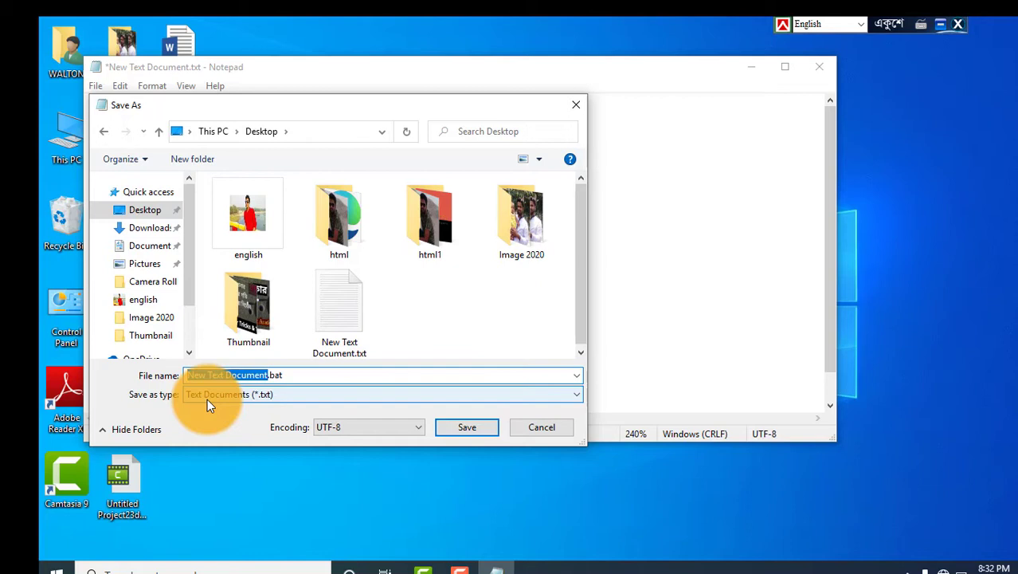
pyautogui.press('BackSpace')
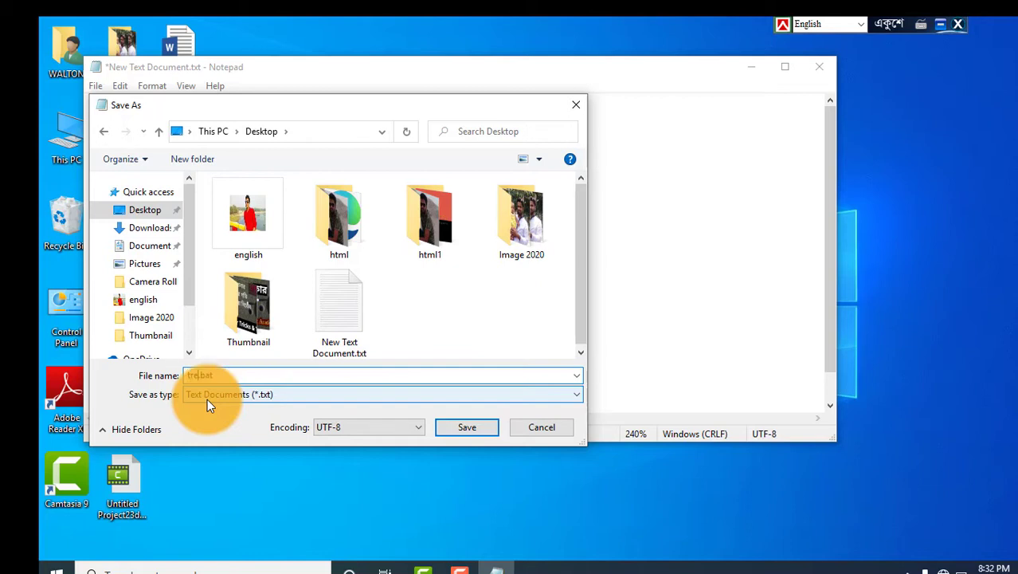
pyautogui.write('tree')
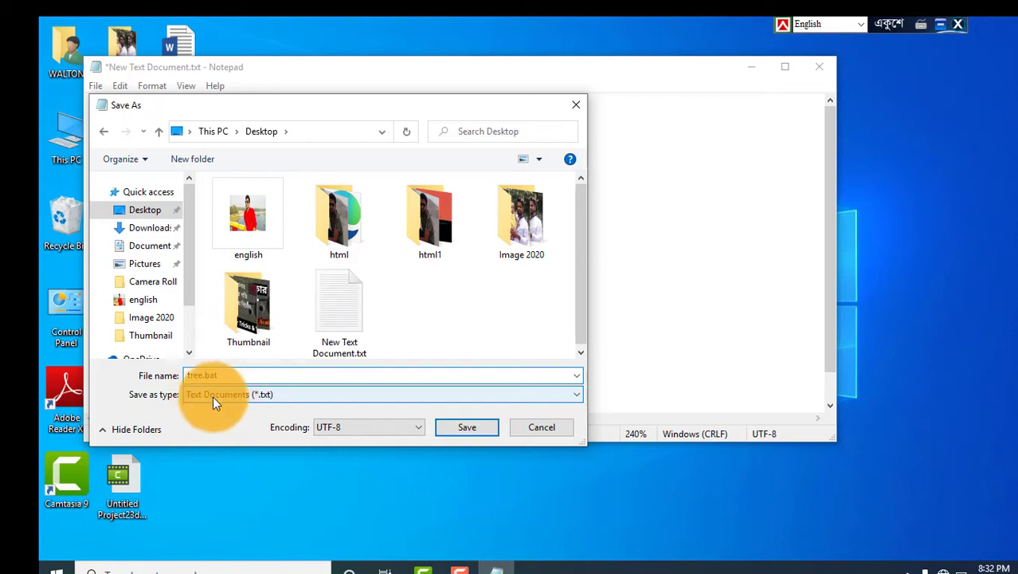
pyautogui.click(482, 427)
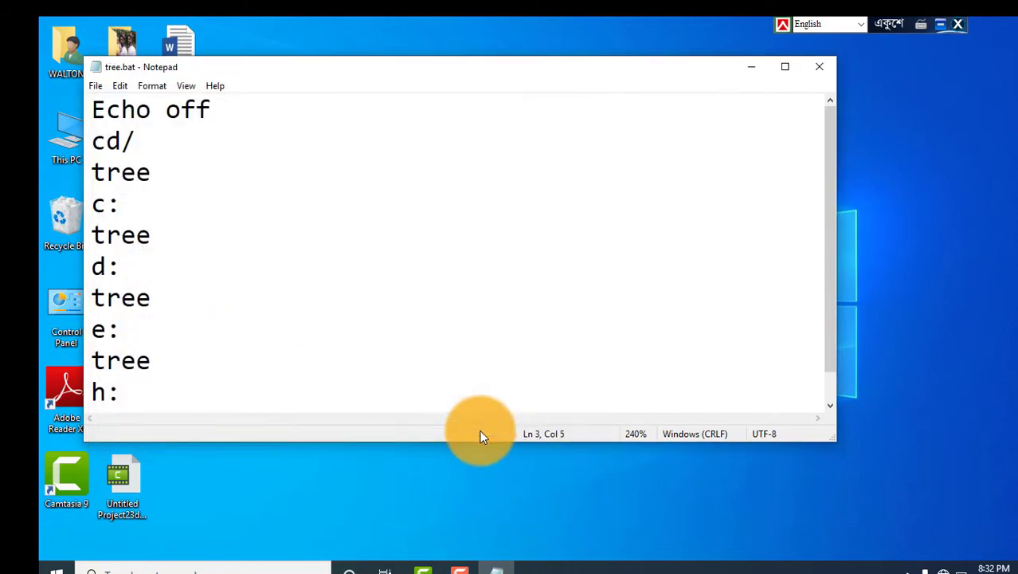
pyautogui.click(821, 66)
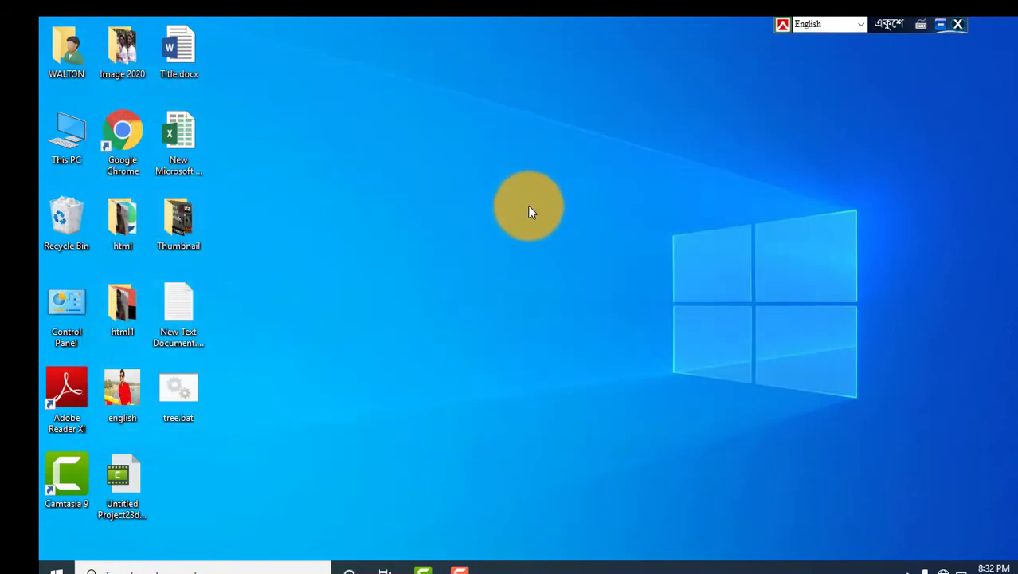
# - Refresh the desktop and enlarge its icons
pyautogui.rightClick(528, 205)
pyautogui.click(571, 256)
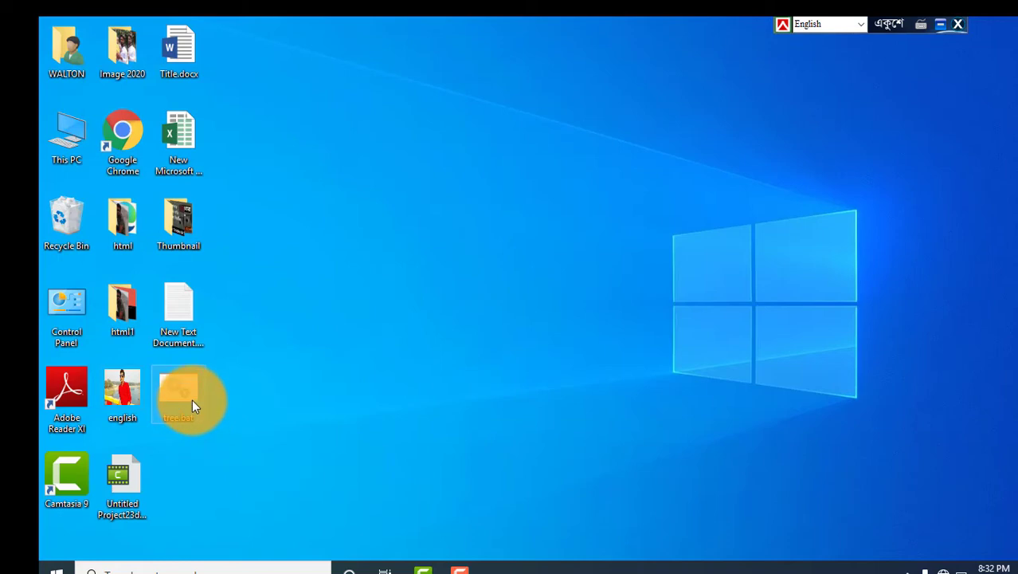
pyautogui.scroll(3, 192, 399)
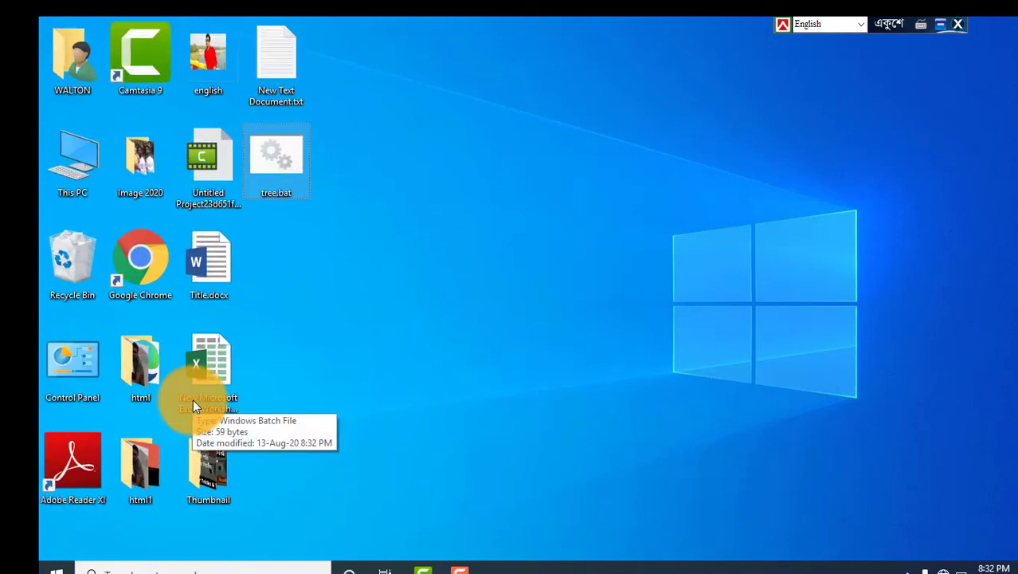
pyautogui.scroll(2, 379, 384)
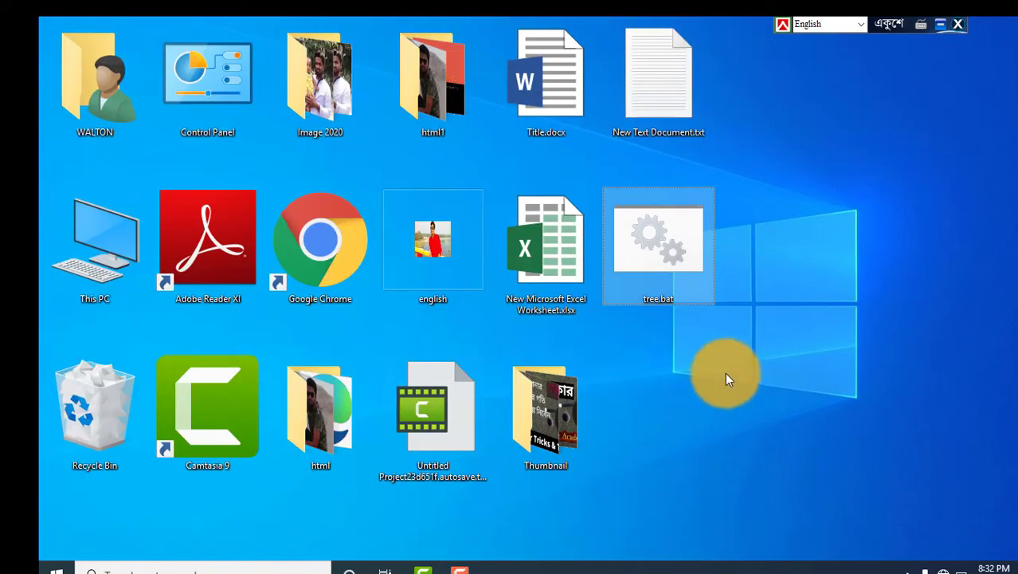
pyautogui.click(674, 299)
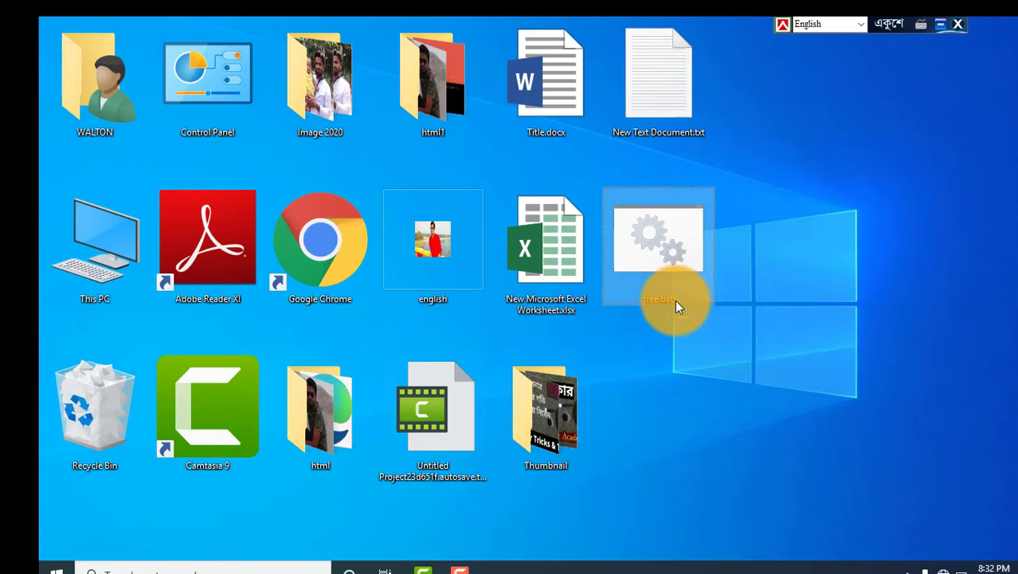
pyautogui.click(667, 108)
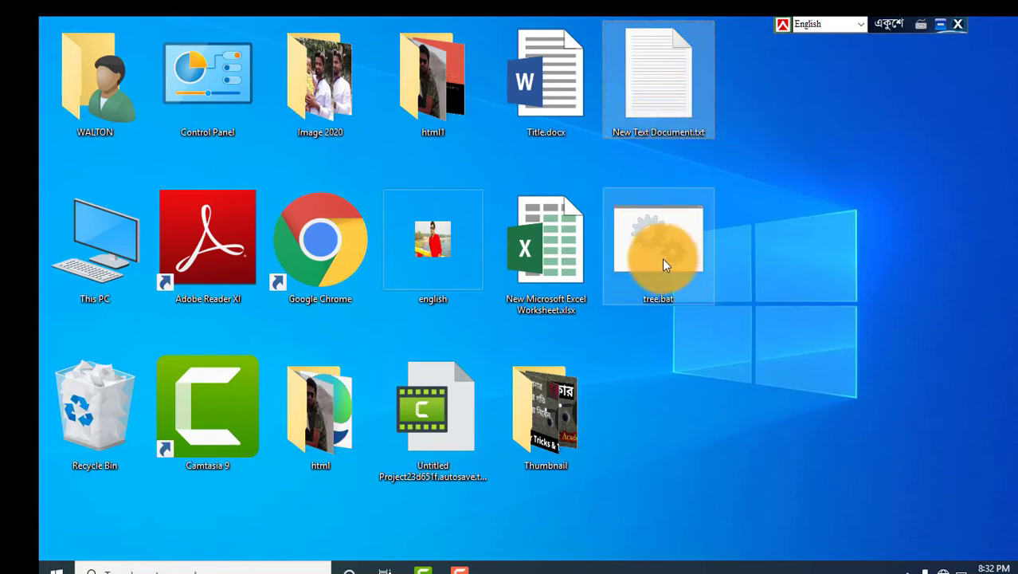
pyautogui.click(665, 263)
pyautogui.click(664, 134)
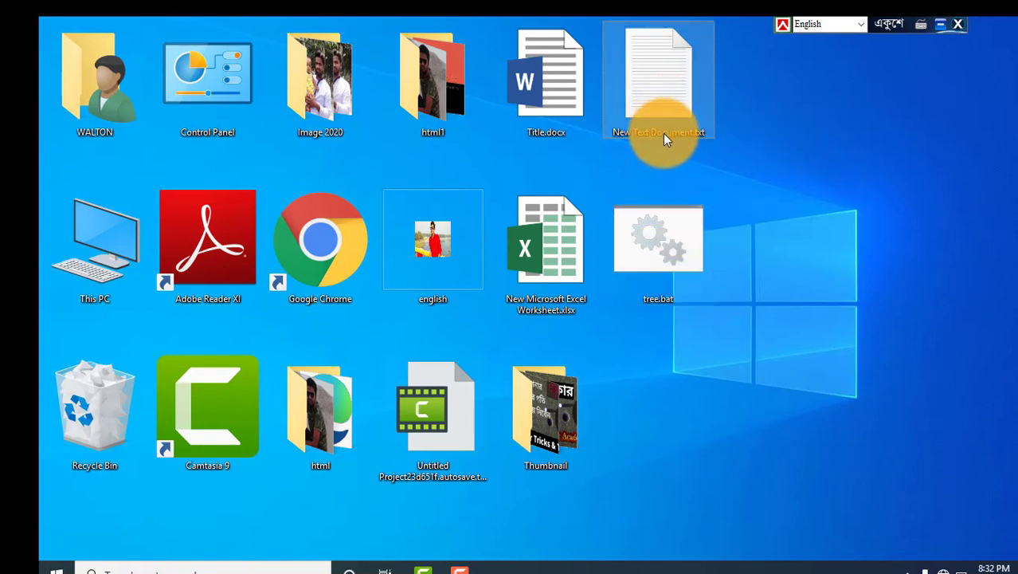
pyautogui.keyDown('ctrl'); pyautogui.scroll(-1, 663, 134); pyautogui.keyUp('ctrl')
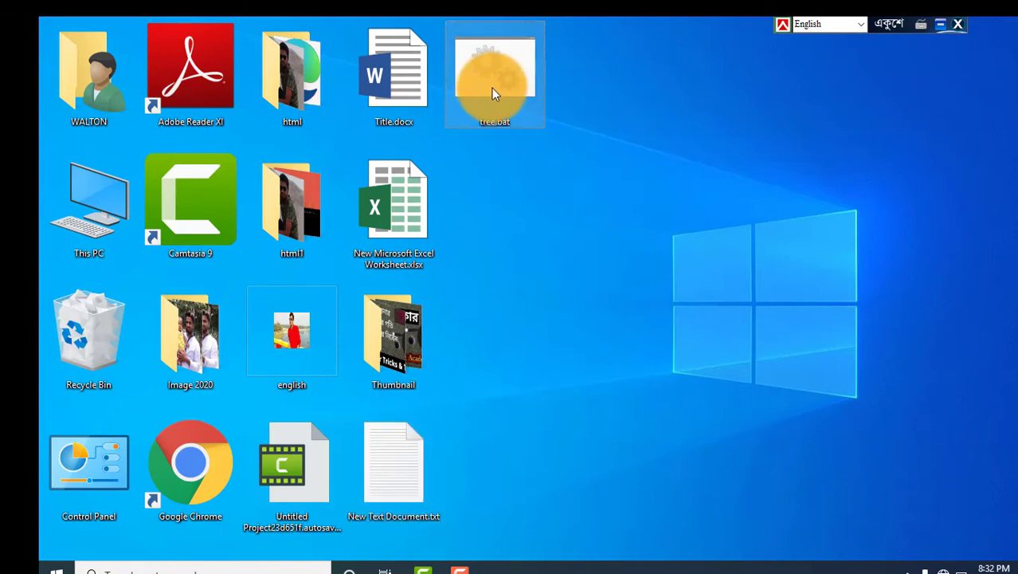
# - Delete New Text Document.txt from the desktop
pyautogui.click(393, 486)
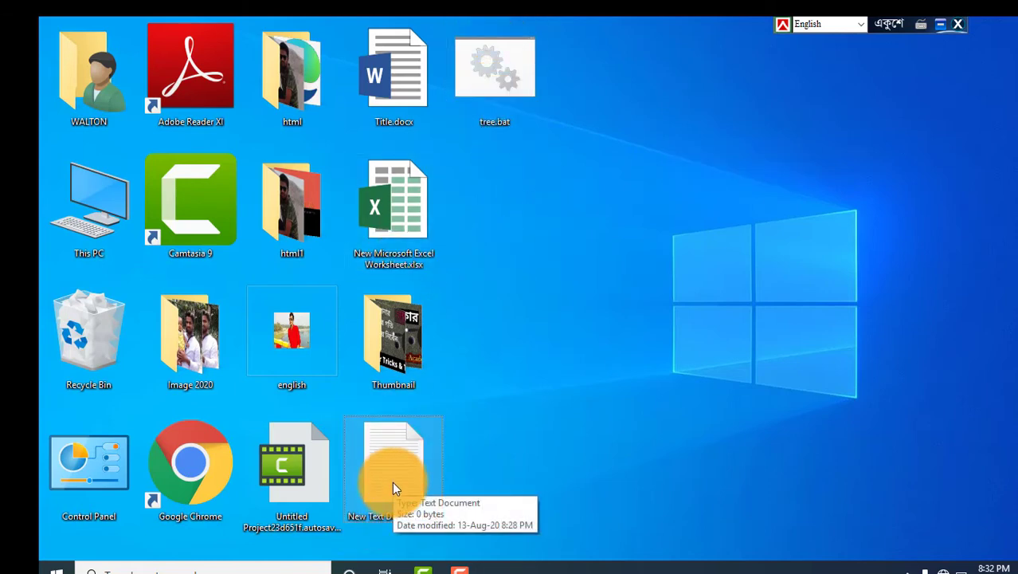
pyautogui.press('Delete')
pyautogui.click(405, 467)
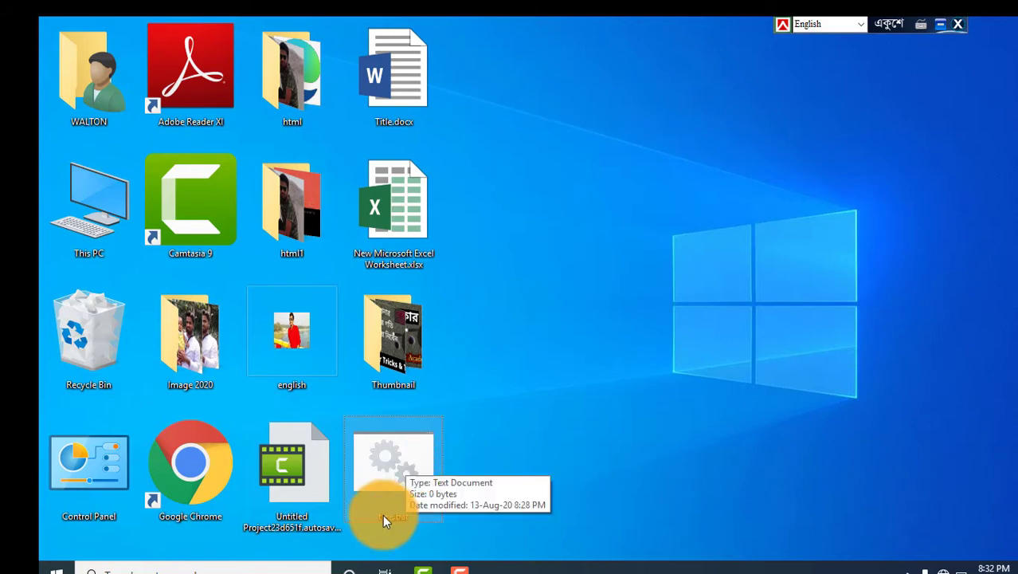
# - Run the tree.bat file from the desktop
pyautogui.doubleClick(403, 469)
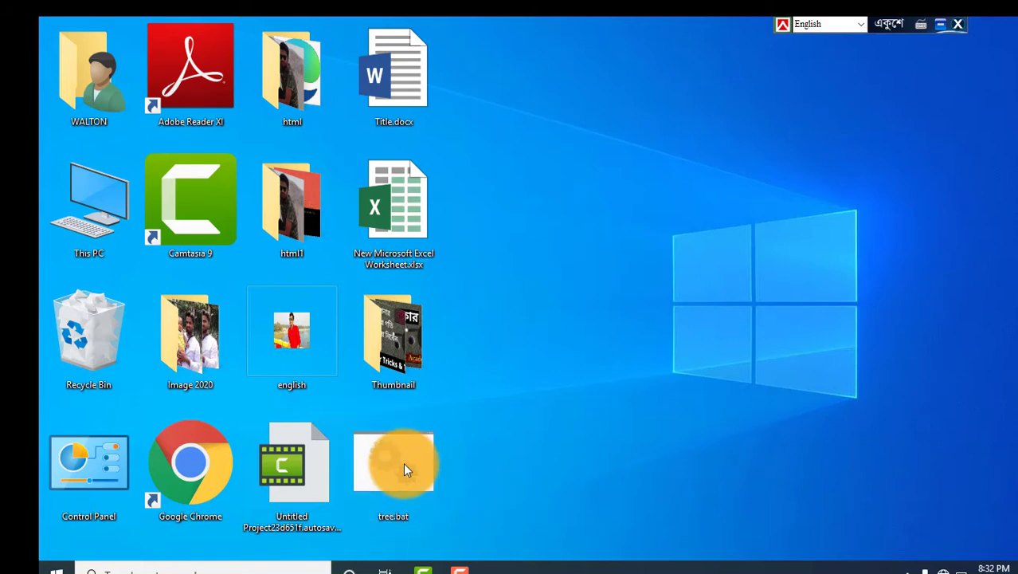
pyautogui.click(844, 145)
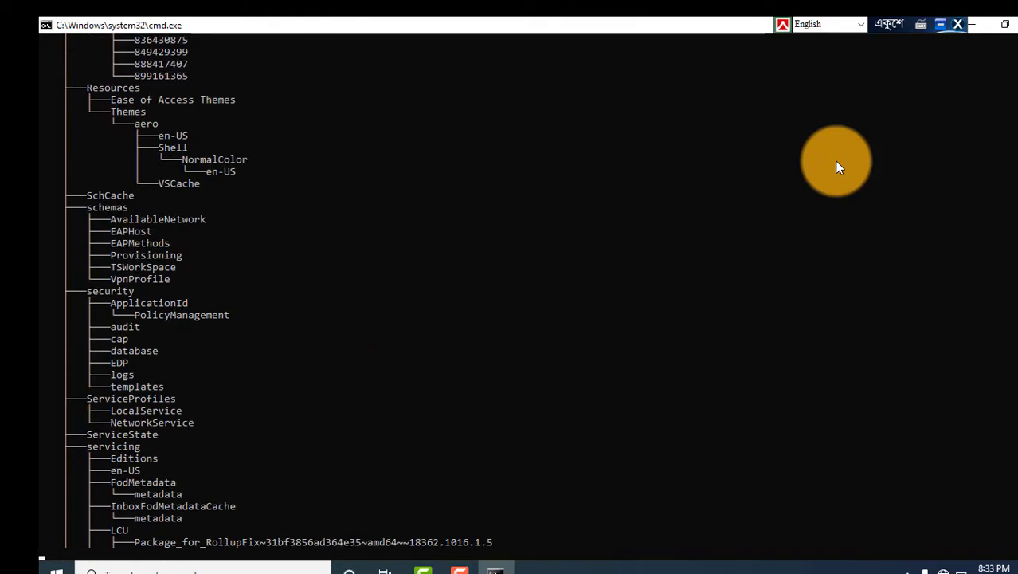
# - Close the command window running the tree script and shrink the desktop icons
pyautogui.click(1012, 25)
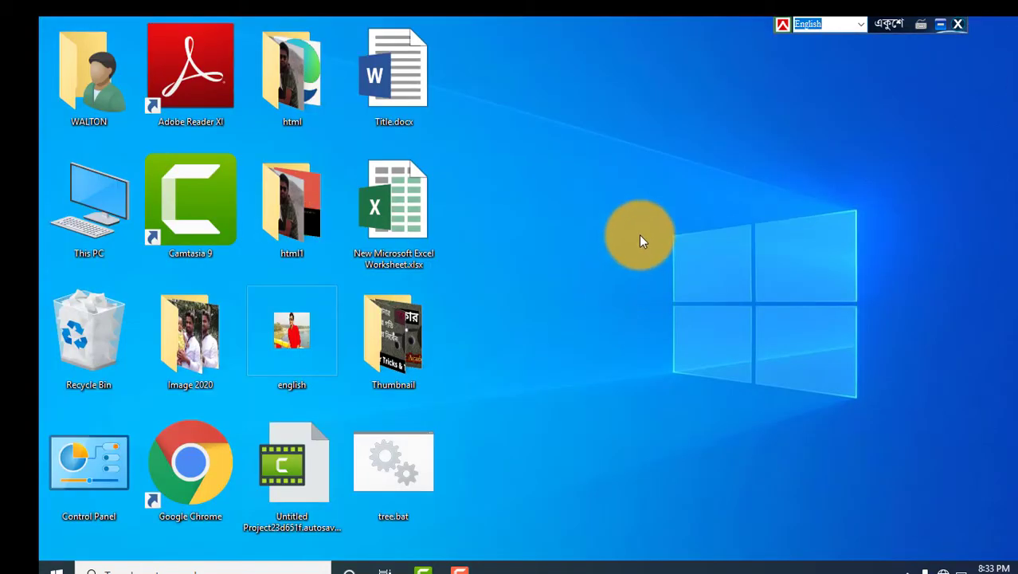
pyautogui.keyDown('ctrl'); pyautogui.scroll(-2, 631, 243); pyautogui.keyUp('ctrl')
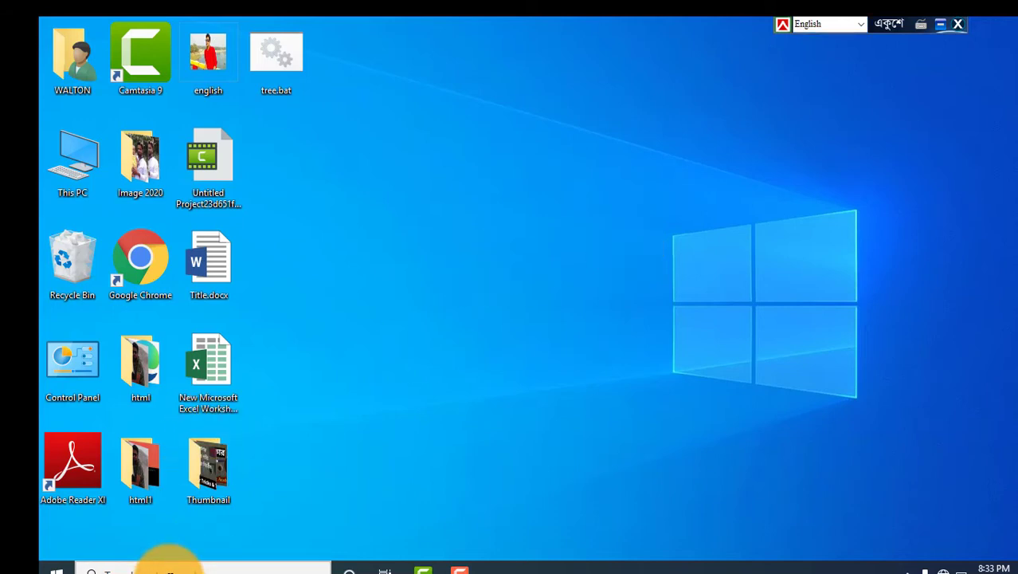
# - Search for the Run app and use it to open the Recent folder with the command recent
pyautogui.click(169, 571)
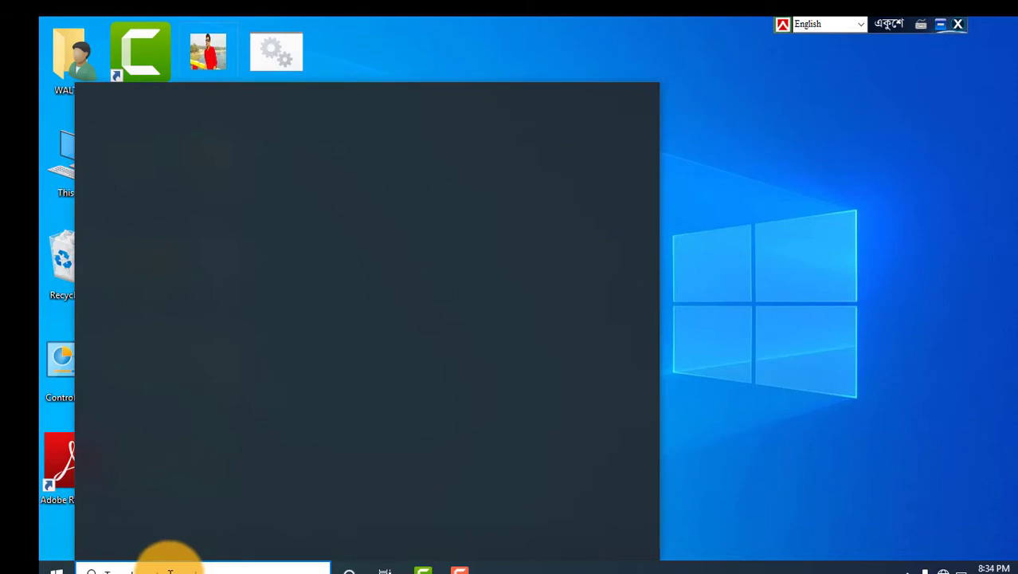
pyautogui.write('run')
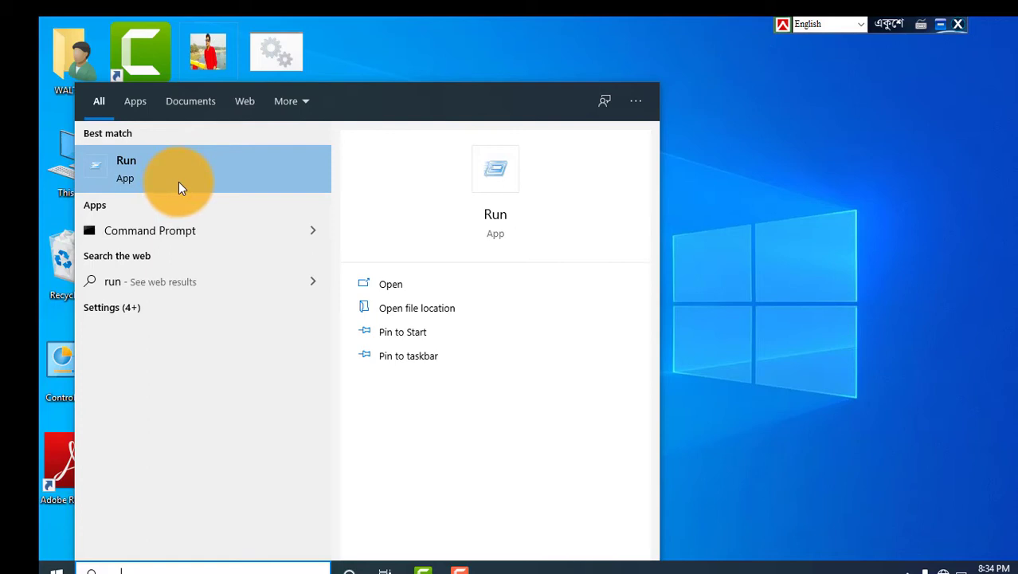
pyautogui.click(180, 183)
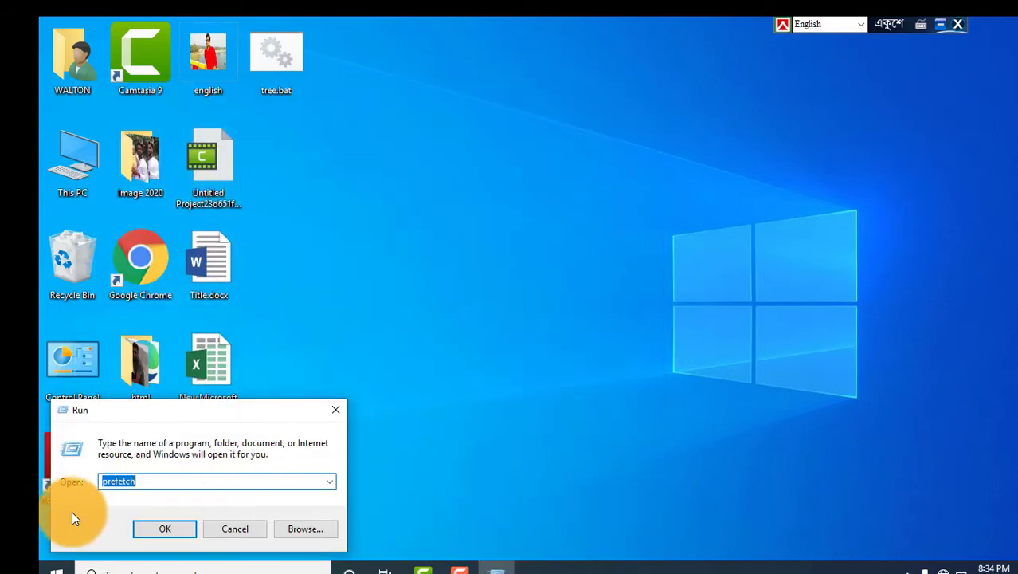
pyautogui.click(157, 481)
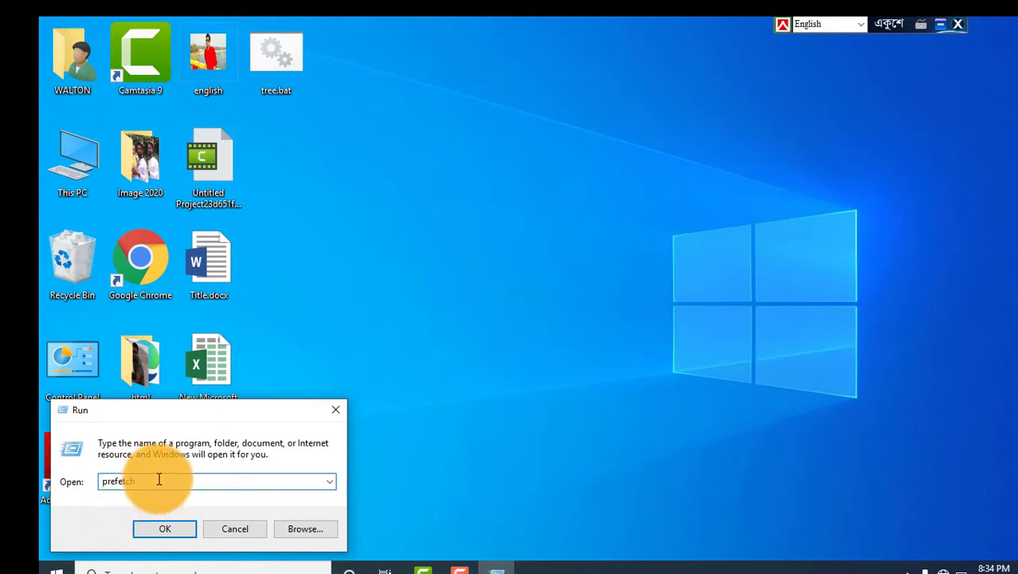
pyautogui.hotkey('ctrl', 'a')
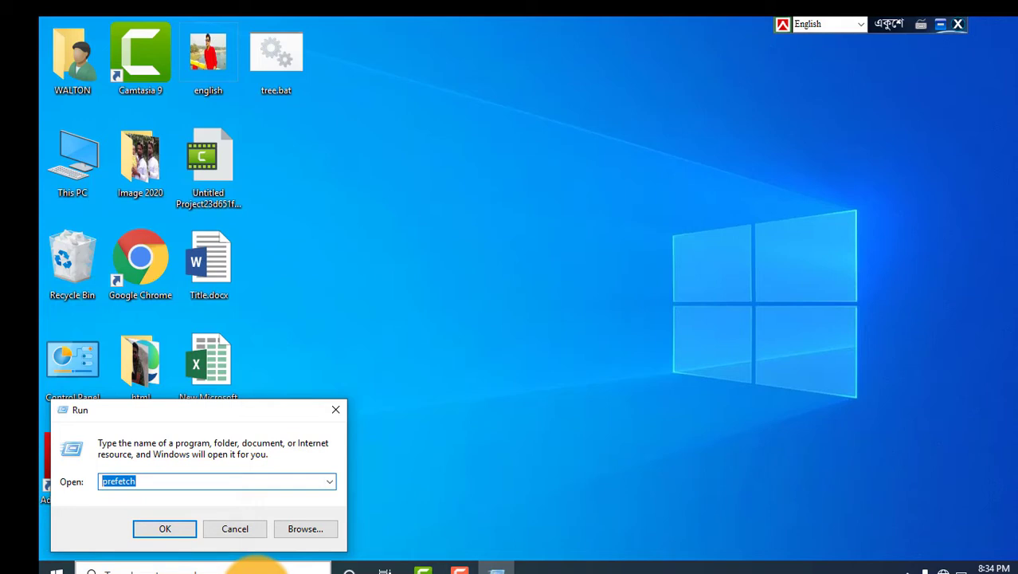
pyautogui.write('recent')
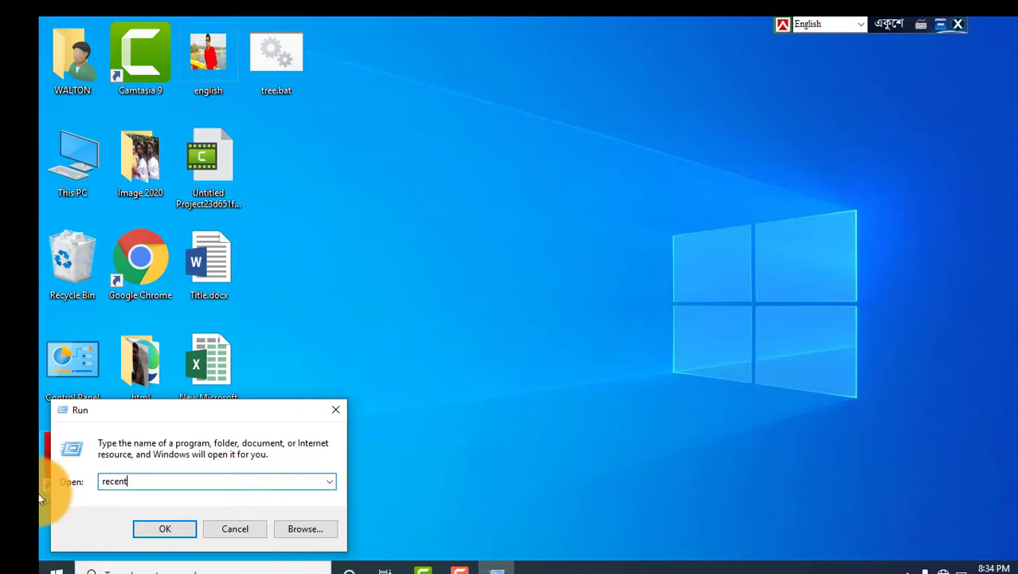
pyautogui.click(160, 526)
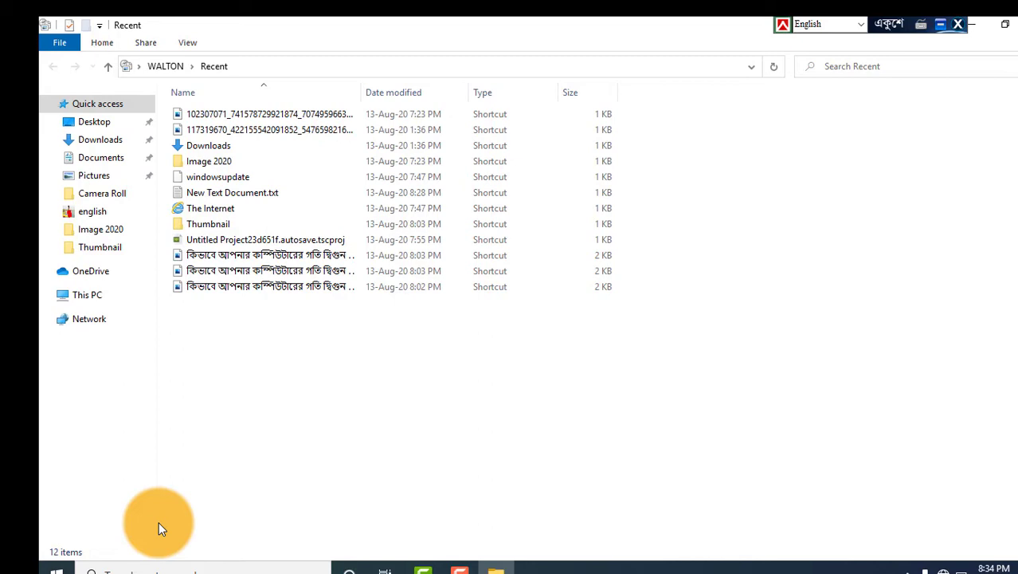
# - Select all items in the Recent folder and view the actions available for them, including Delete
pyautogui.hotkey('ctrl', 'a')
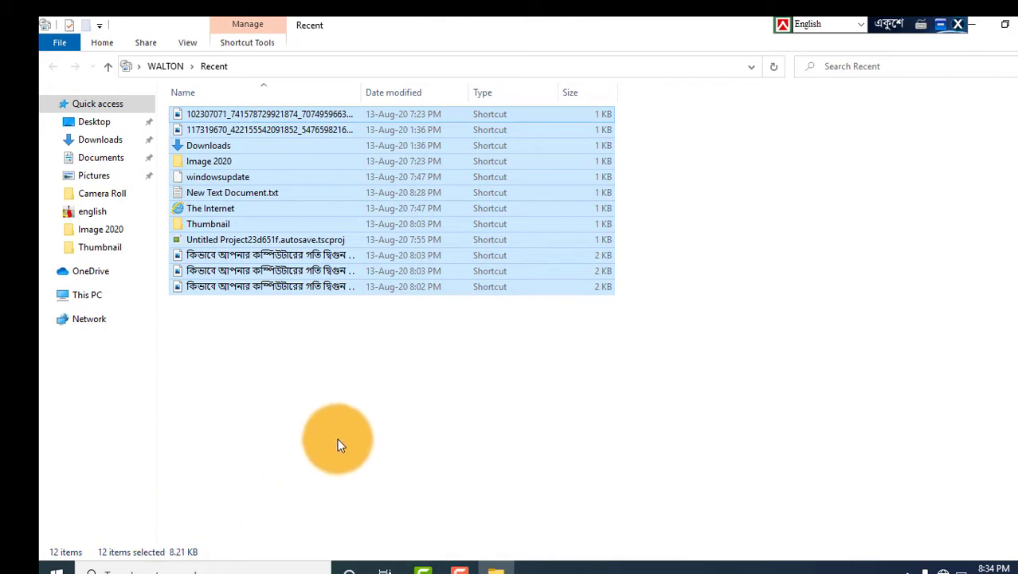
pyautogui.rightClick(420, 272)
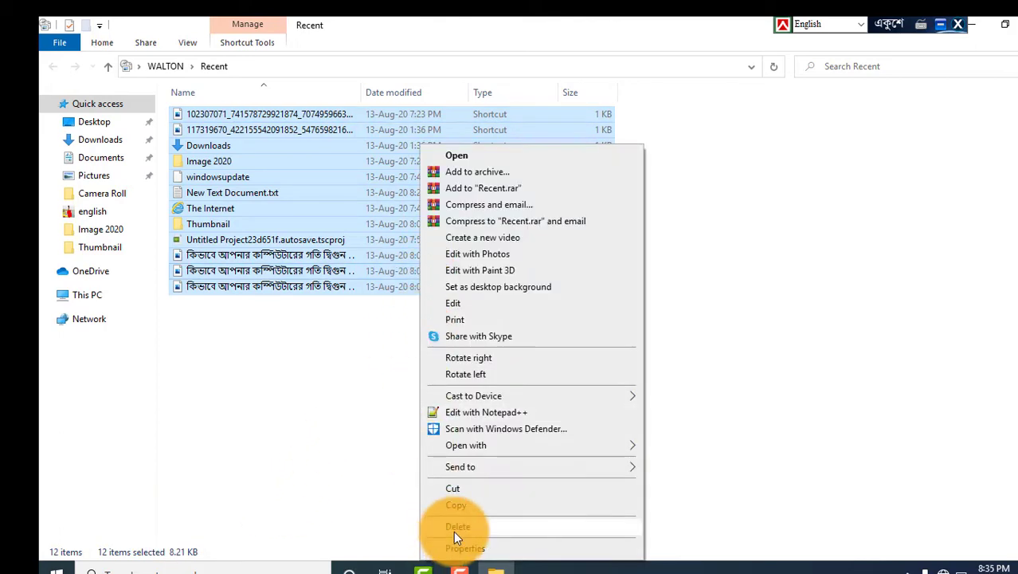
pyautogui.click(334, 407)
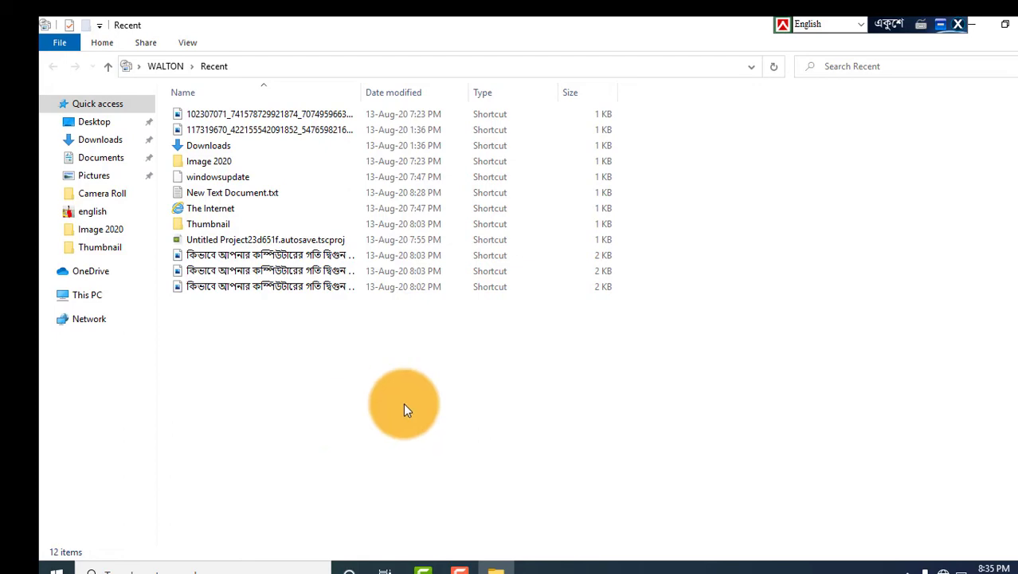
# - Close the Recent folder and refresh the desktop
pyautogui.click(1016, 24)
pyautogui.rightClick(457, 200)
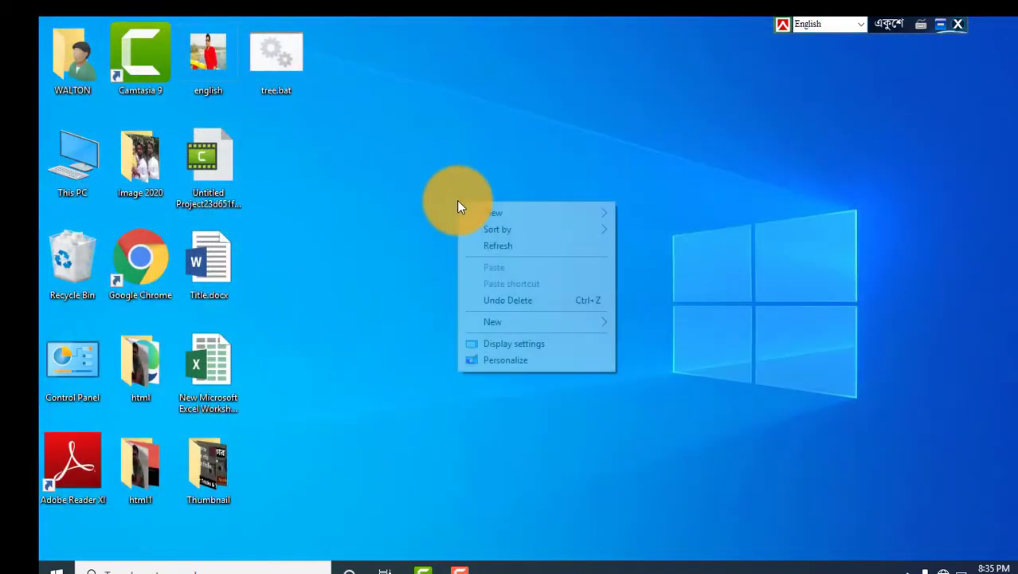
pyautogui.click(517, 249)
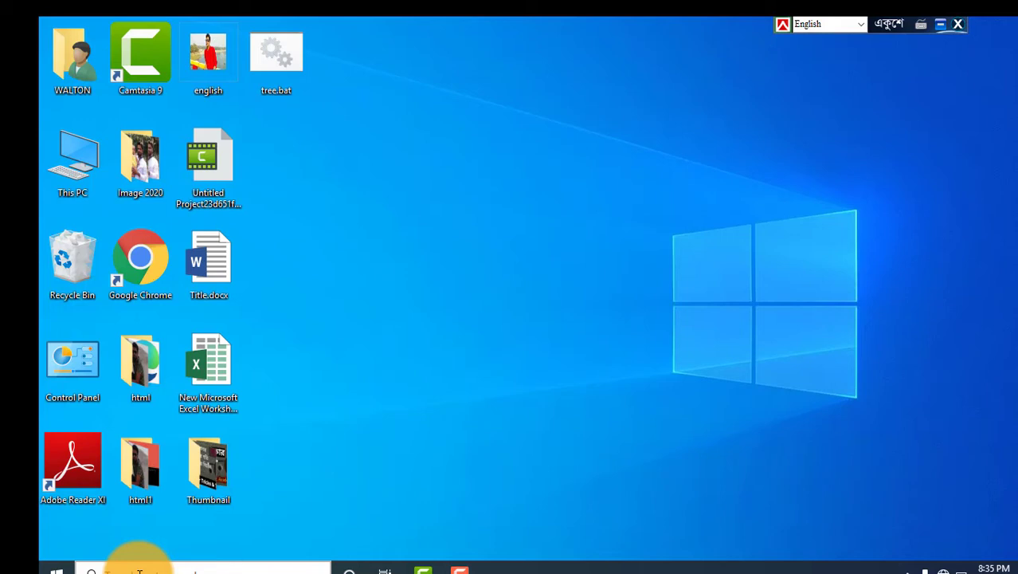
# - Search for the Run app and use it to open the Windows Temp folder with the command temp
pyautogui.press('super+r')
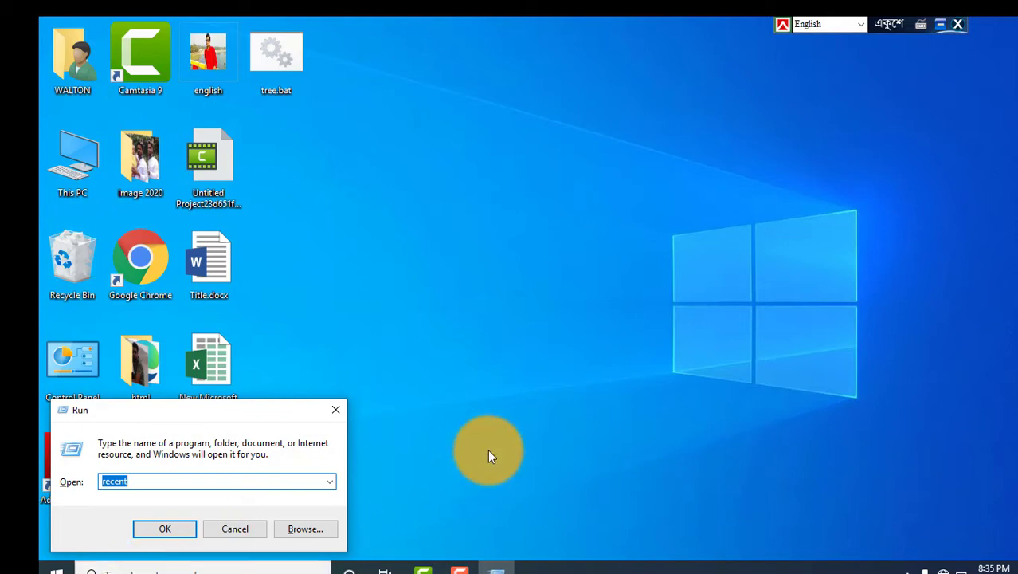
pyautogui.click(336, 409)
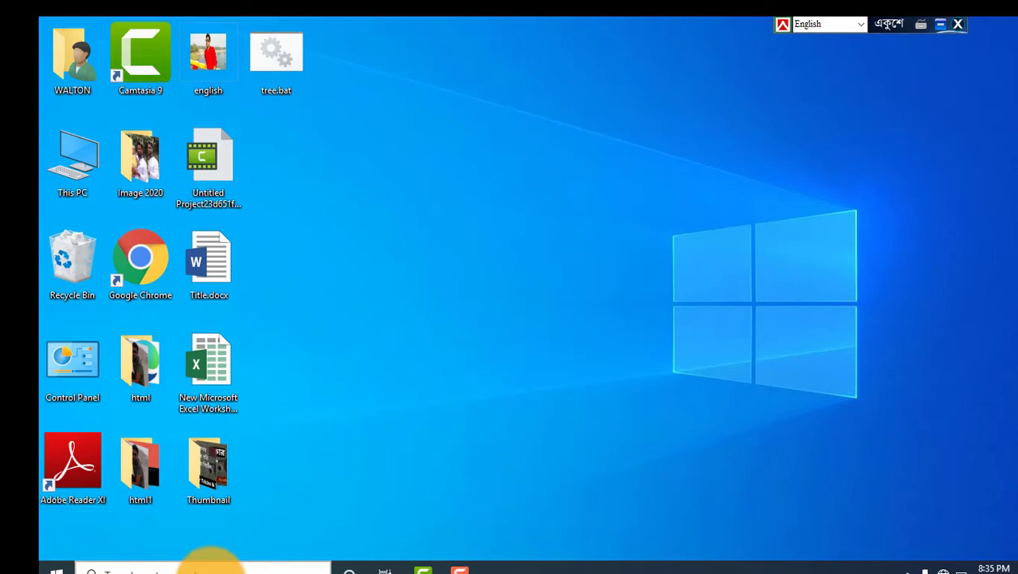
pyautogui.click(213, 570)
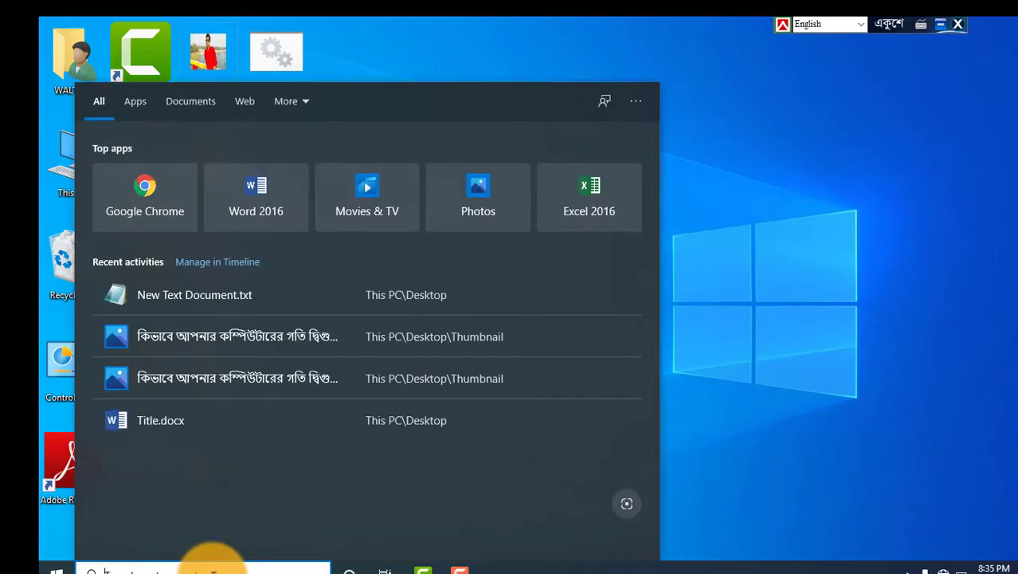
pyautogui.write('run')
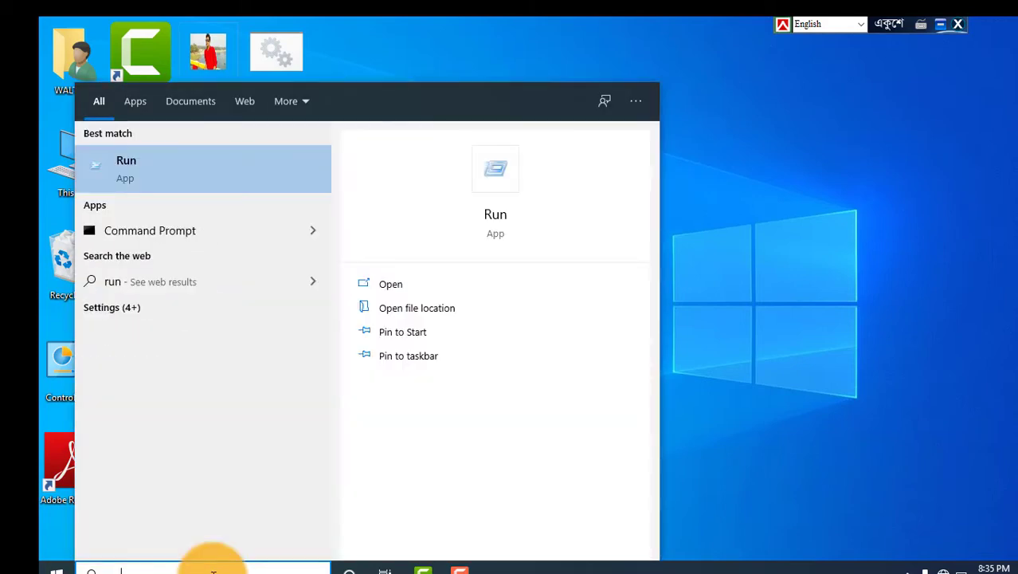
pyautogui.click(210, 171)
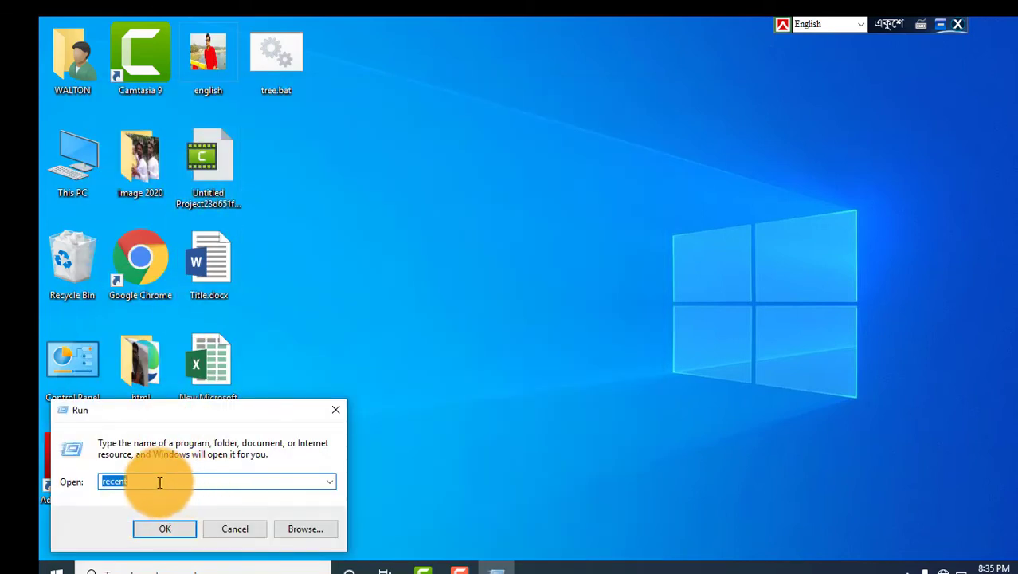
pyautogui.write('t')
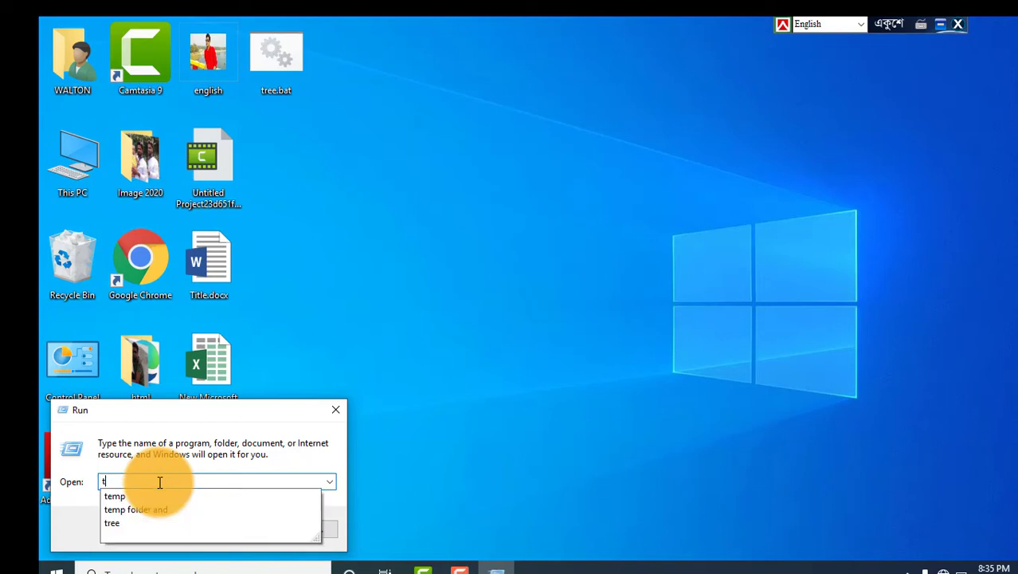
pyautogui.write('emp')
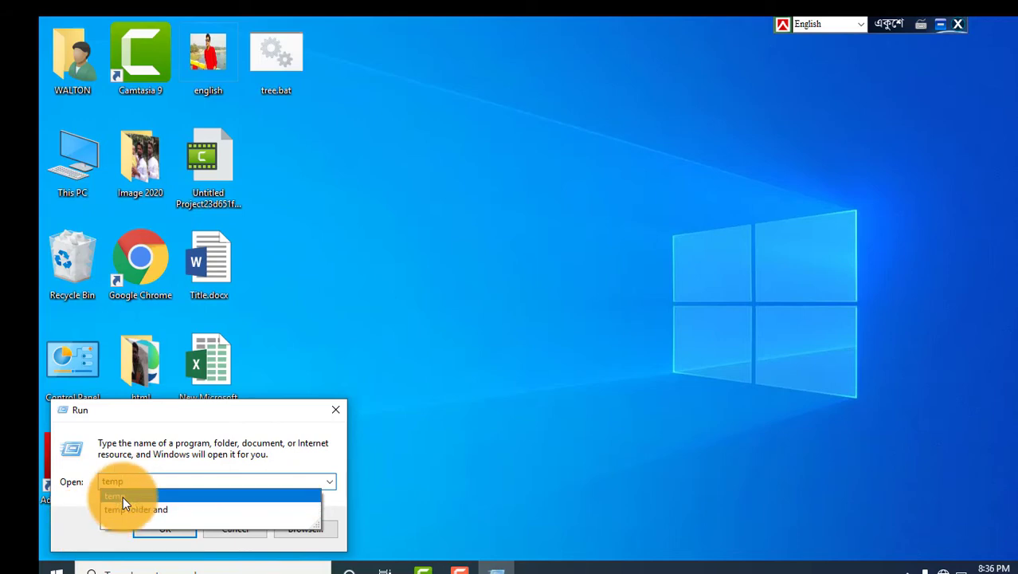
pyautogui.click(129, 496)
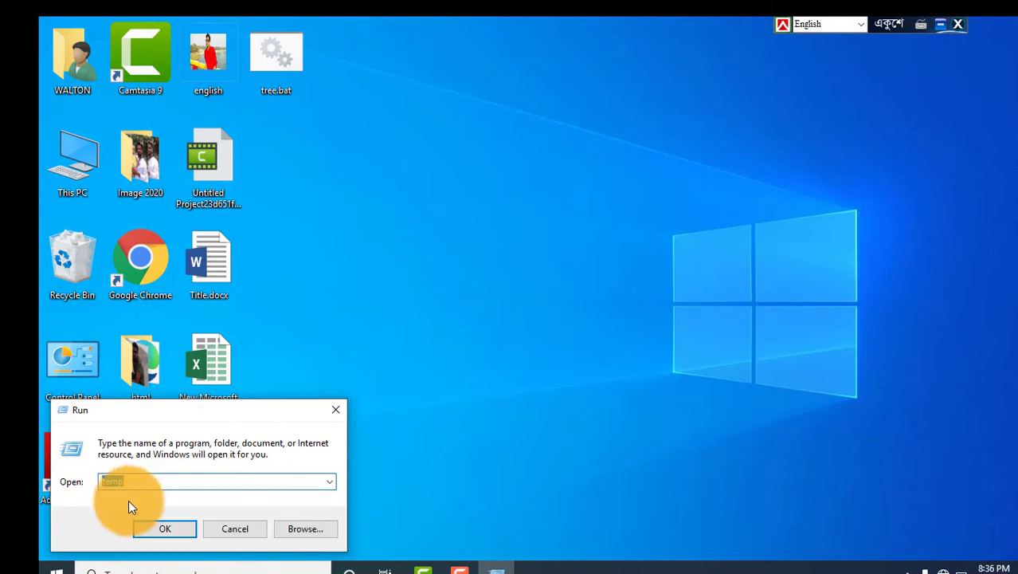
pyautogui.click(151, 529)
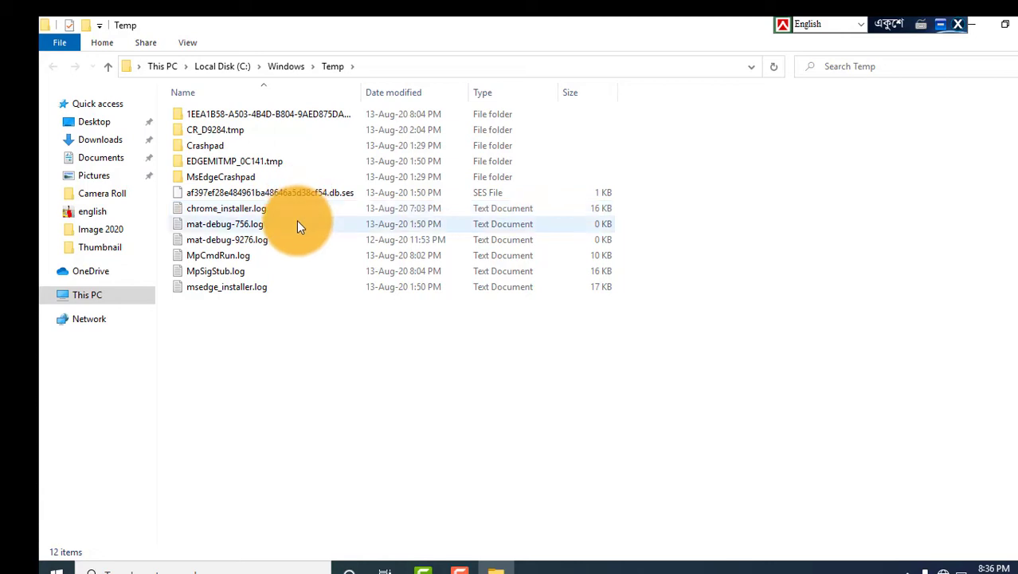
# - Select all items in the Windows Temp folder, view the actions available for them, and close the folder
pyautogui.hotkey('ctrl', 'a')
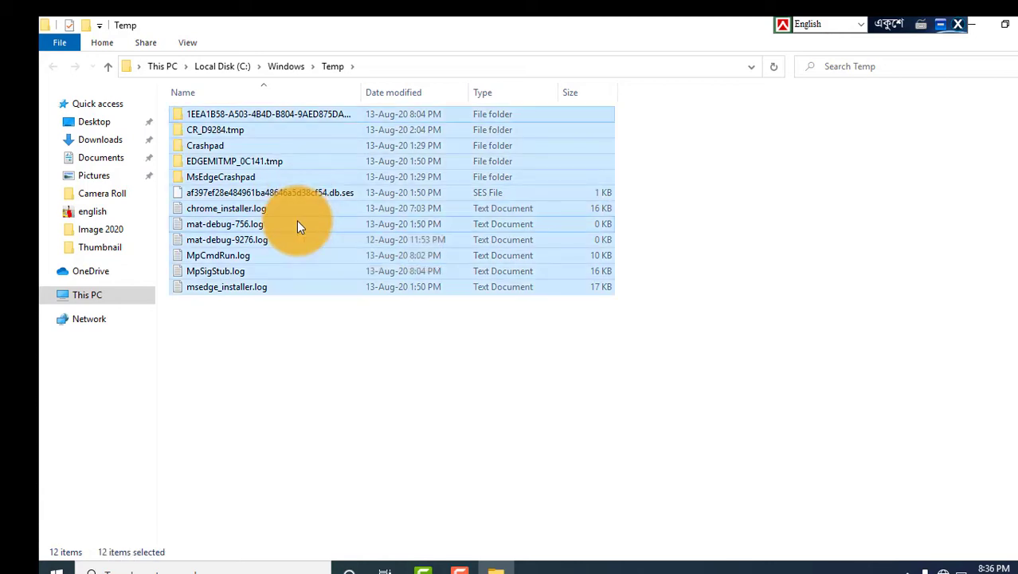
pyautogui.rightClick(297, 226)
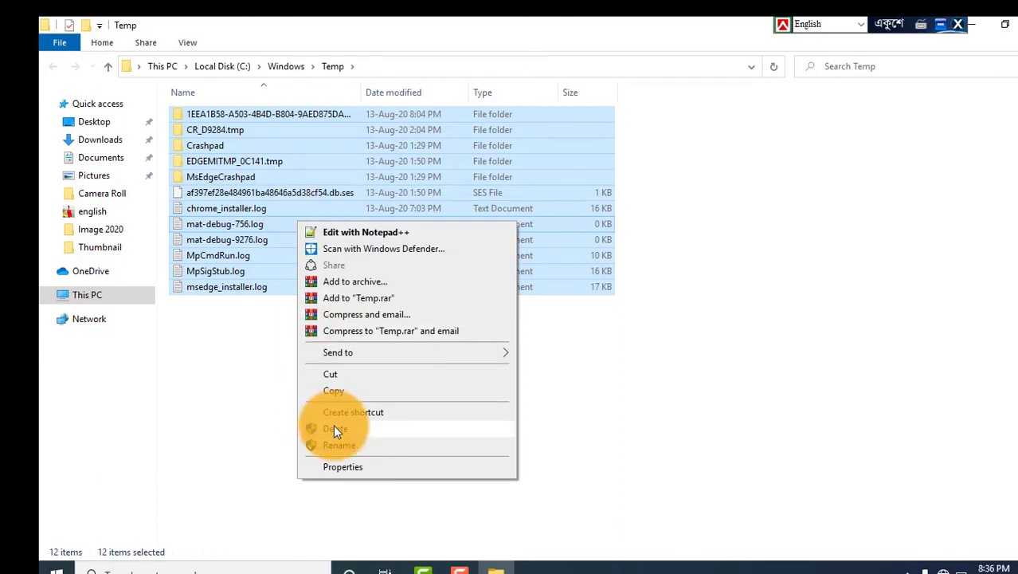
pyautogui.click(820, 250)
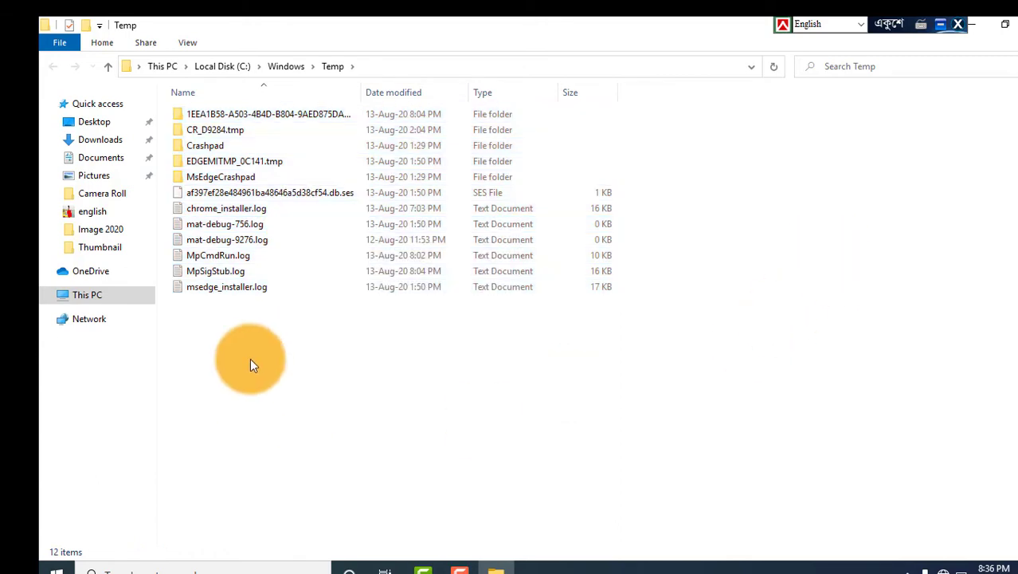
pyautogui.click(1010, 23)
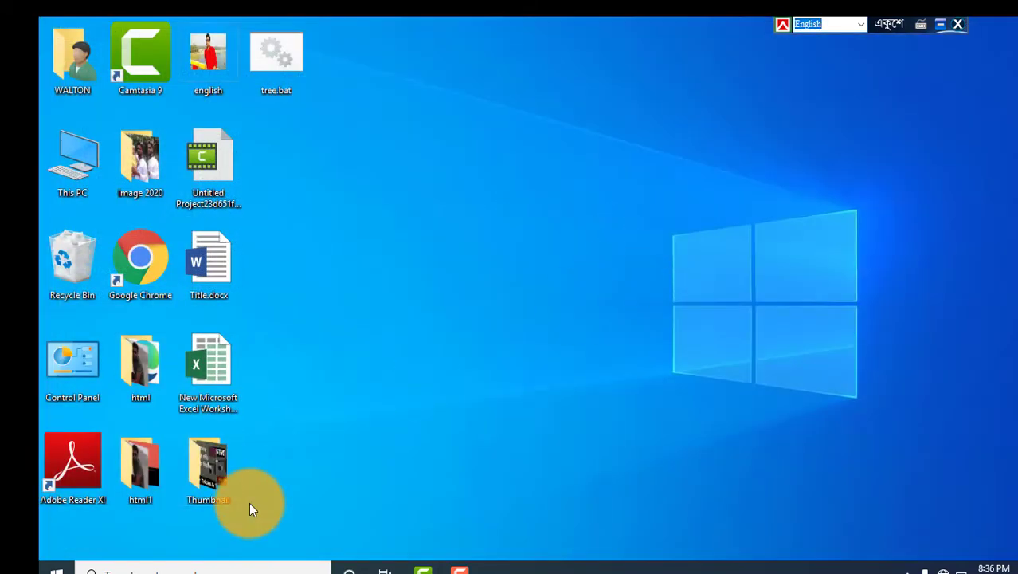
# - Open the user's local Temp folder by running %temp% from the Run dialog
pyautogui.press('super+r')
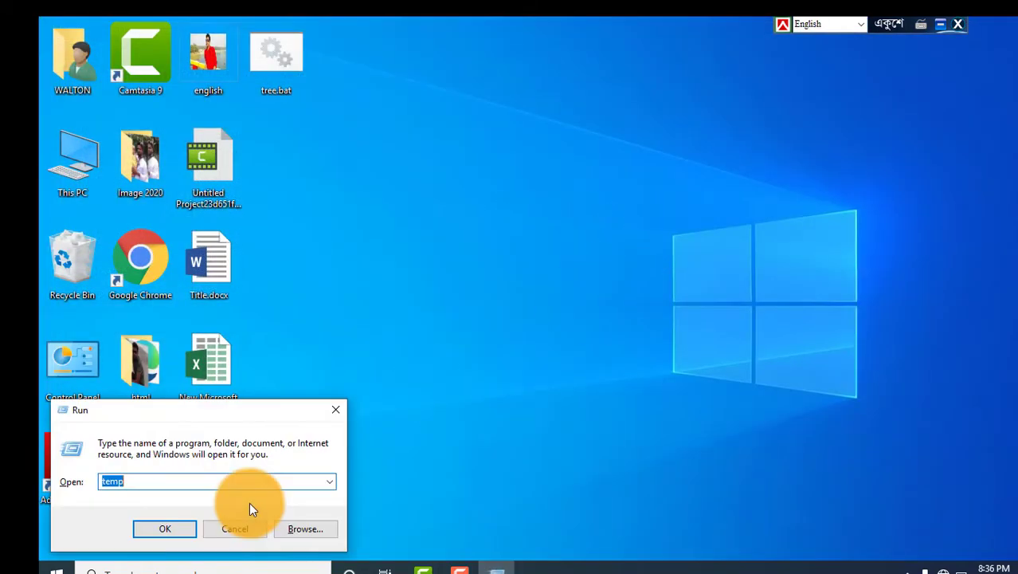
pyautogui.click(104, 483)
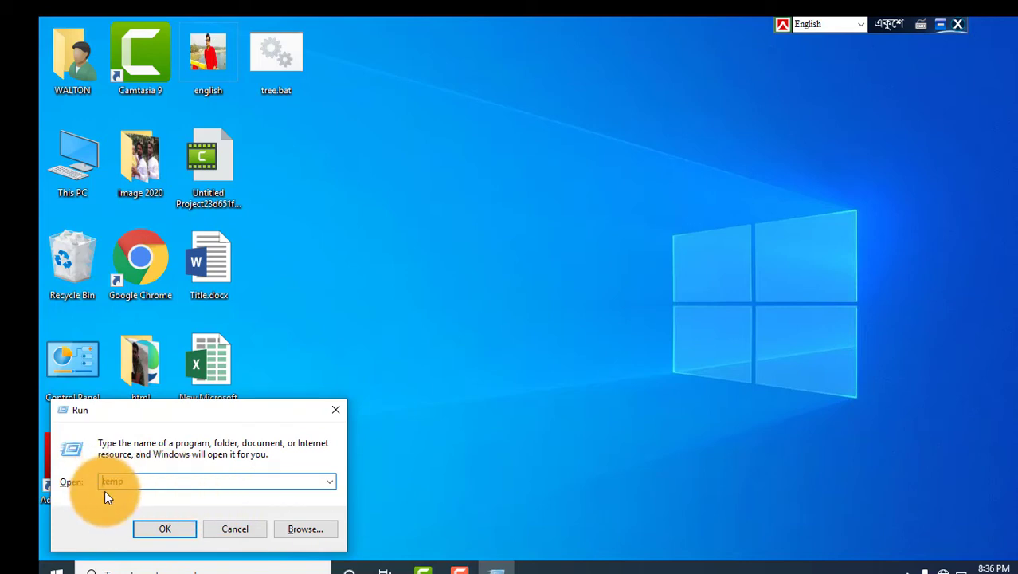
pyautogui.write('%')
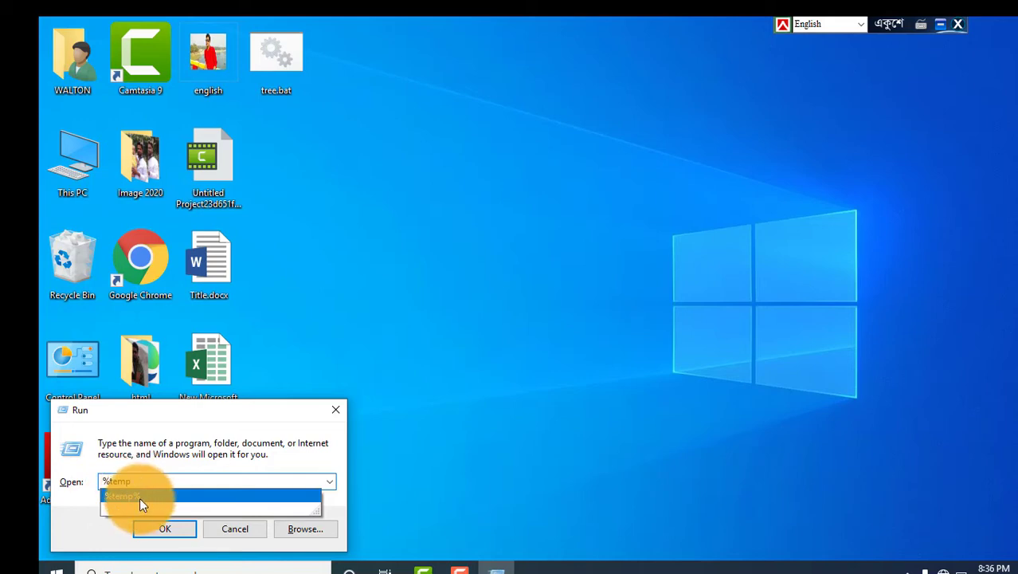
pyautogui.click(140, 497)
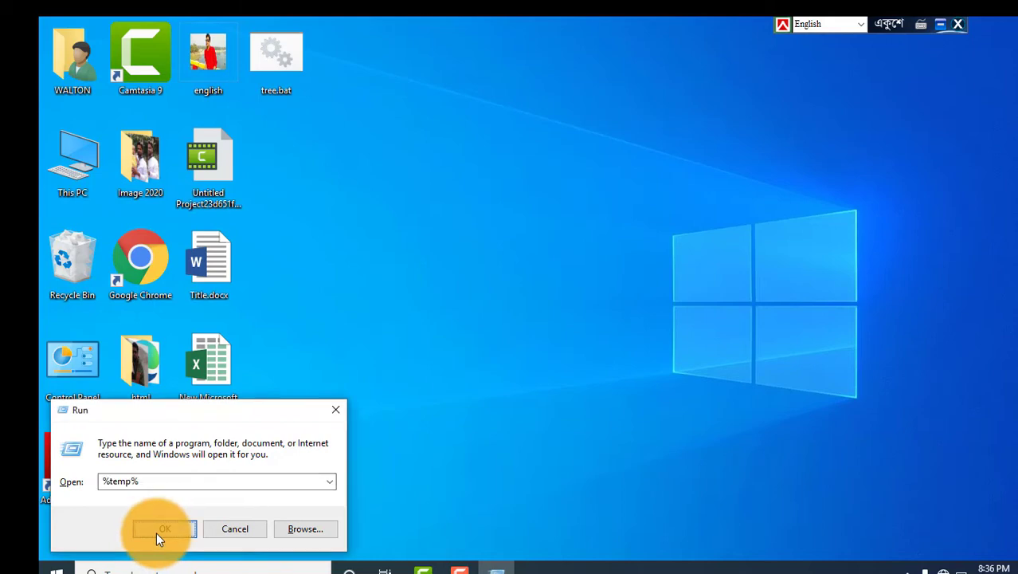
pyautogui.click(156, 532)
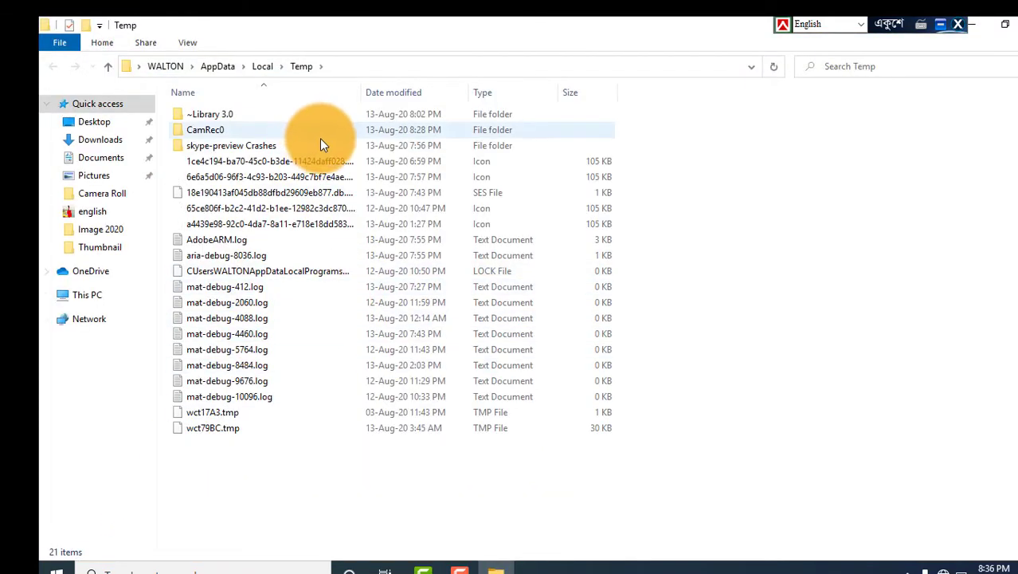
# - Switch the local Temp folder to the List view, select all its items and view the actions available for them
pyautogui.hotkey('ctrl', 'shift', '5')
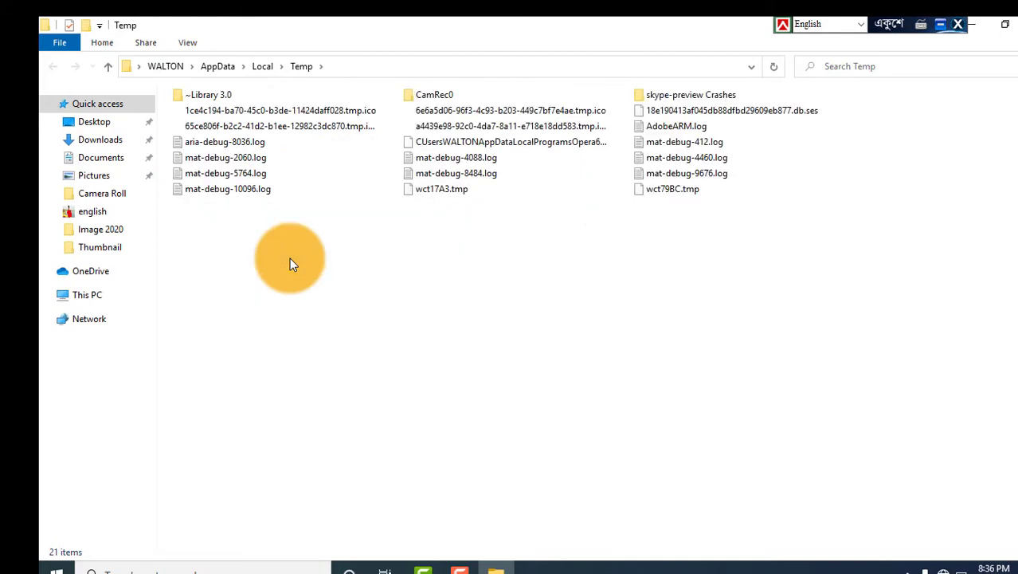
pyautogui.hotkey('ctrl', 'a')
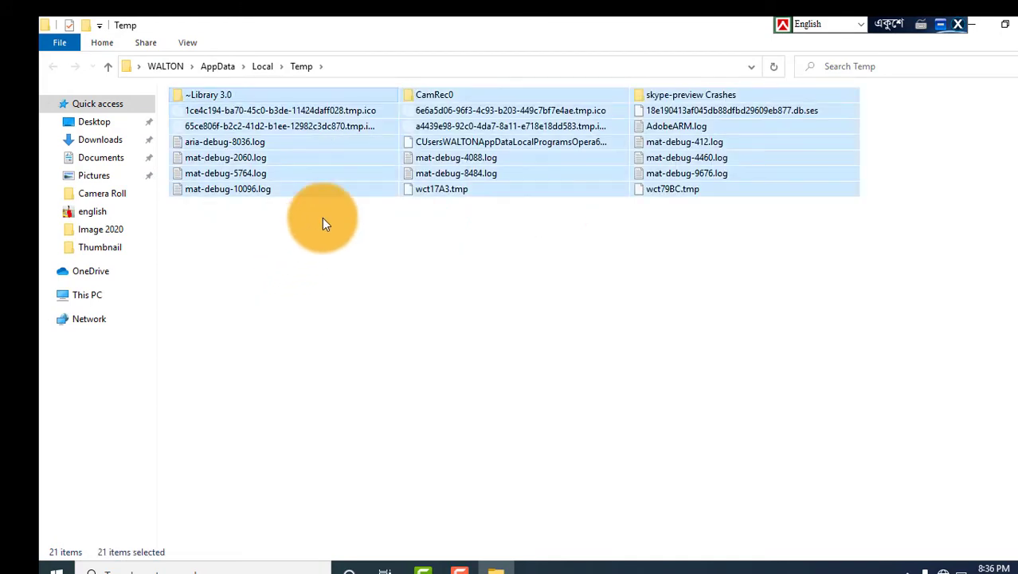
pyautogui.rightClick(348, 191)
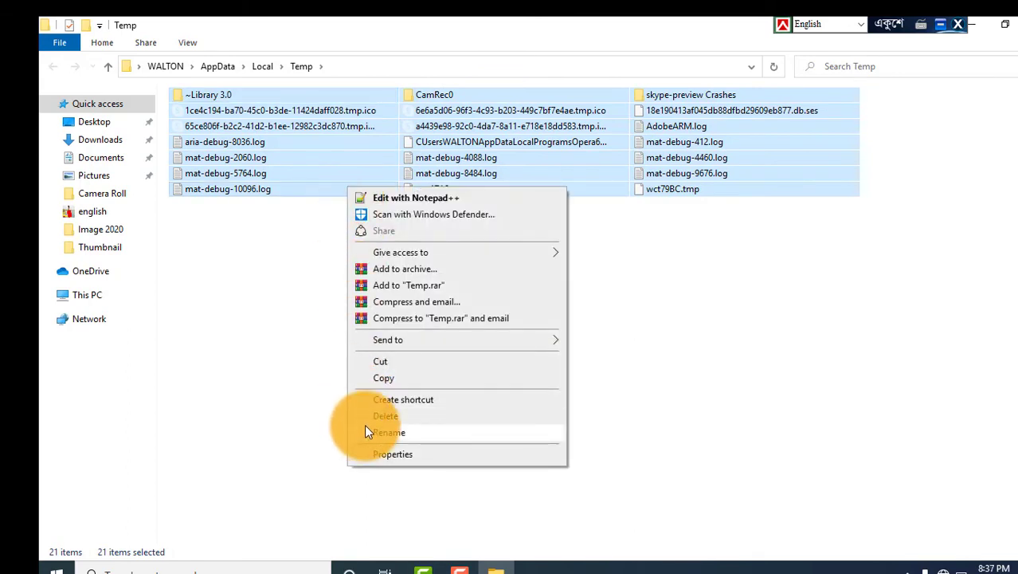
pyautogui.click(314, 398)
pyautogui.click(314, 399)
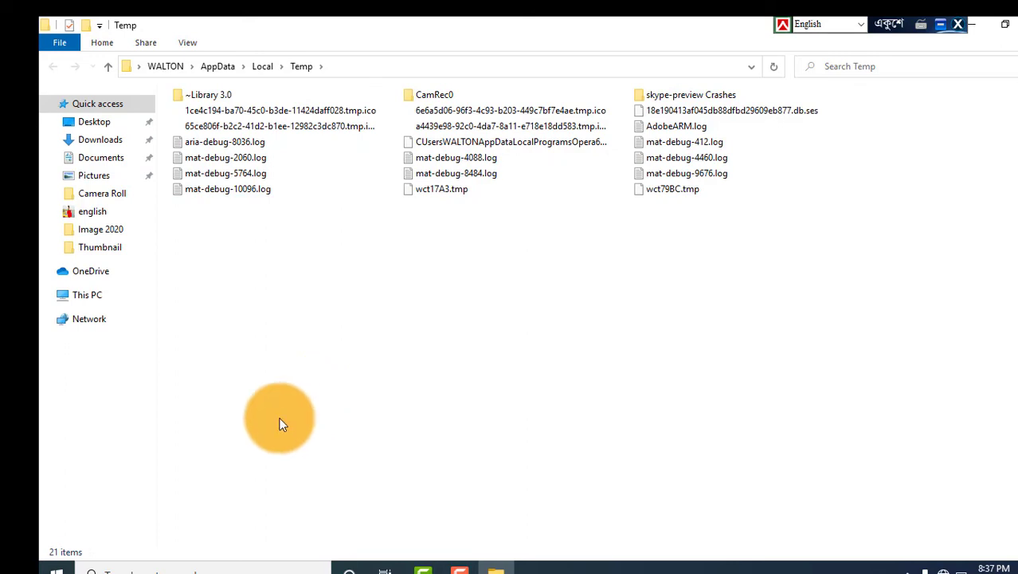
# - Close the local Temp folder and refresh the desktop
pyautogui.click(1009, 25)
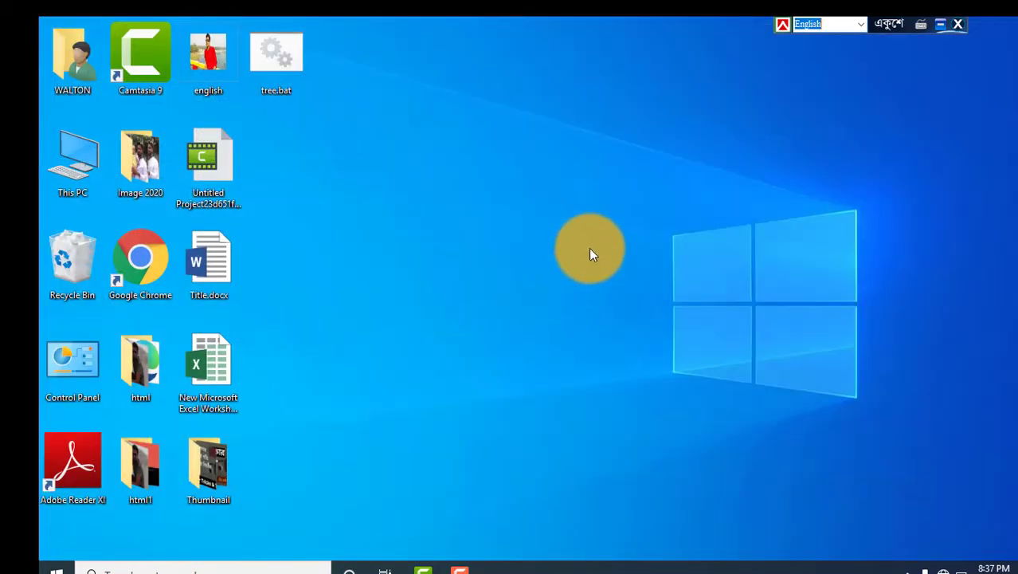
pyautogui.rightClick(589, 248)
pyautogui.click(618, 293)
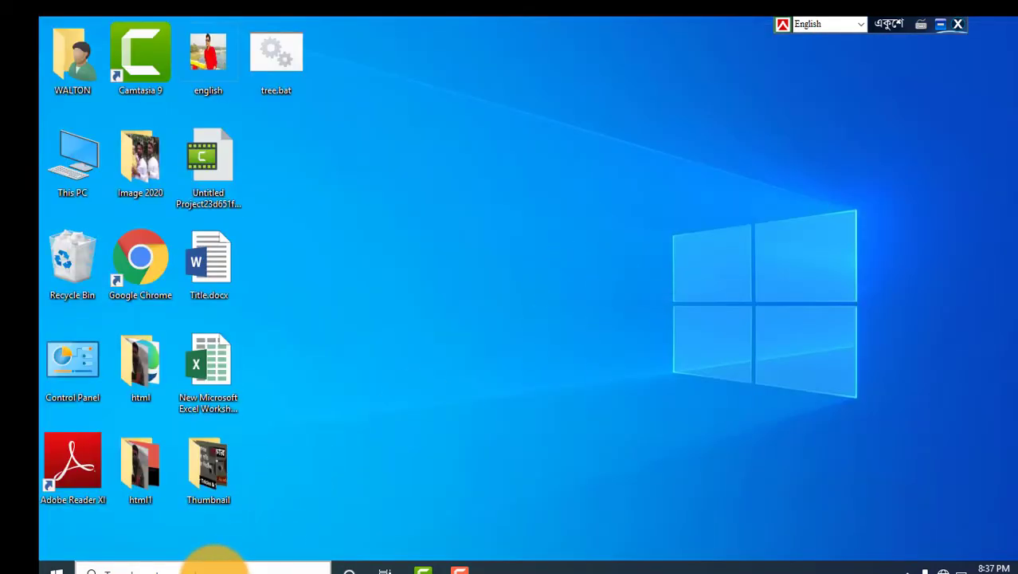
# - Open the Windows Prefetch folder by running prefetch from the Run dialog, and grant permanent access to the folder
pyautogui.press('super')
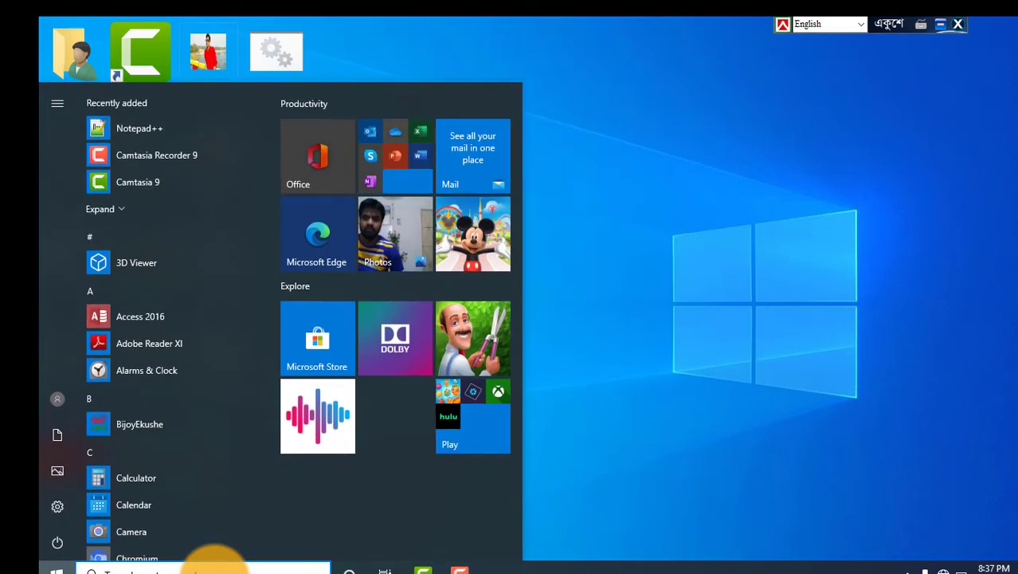
pyautogui.press('super+r')
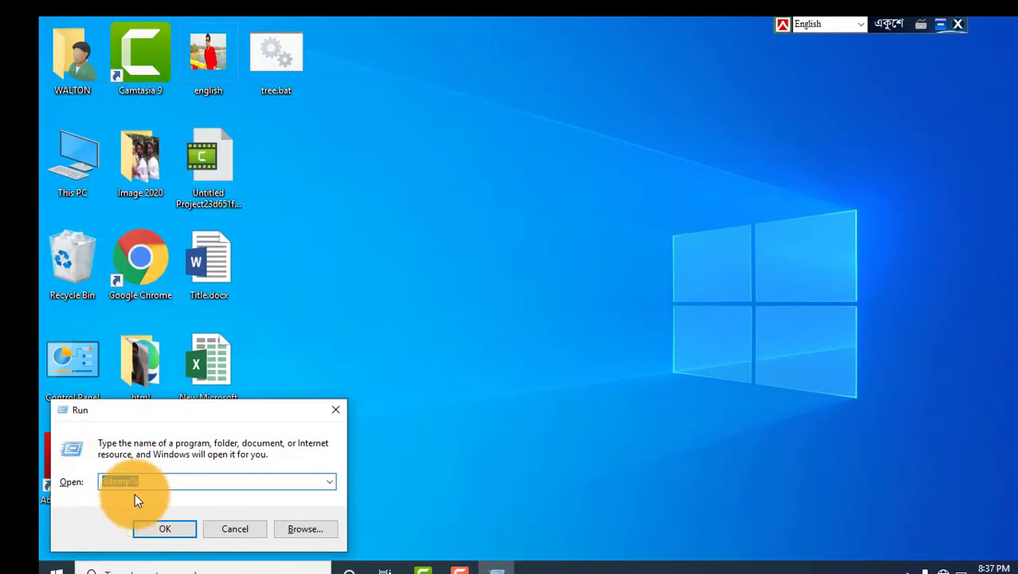
pyautogui.click(329, 482)
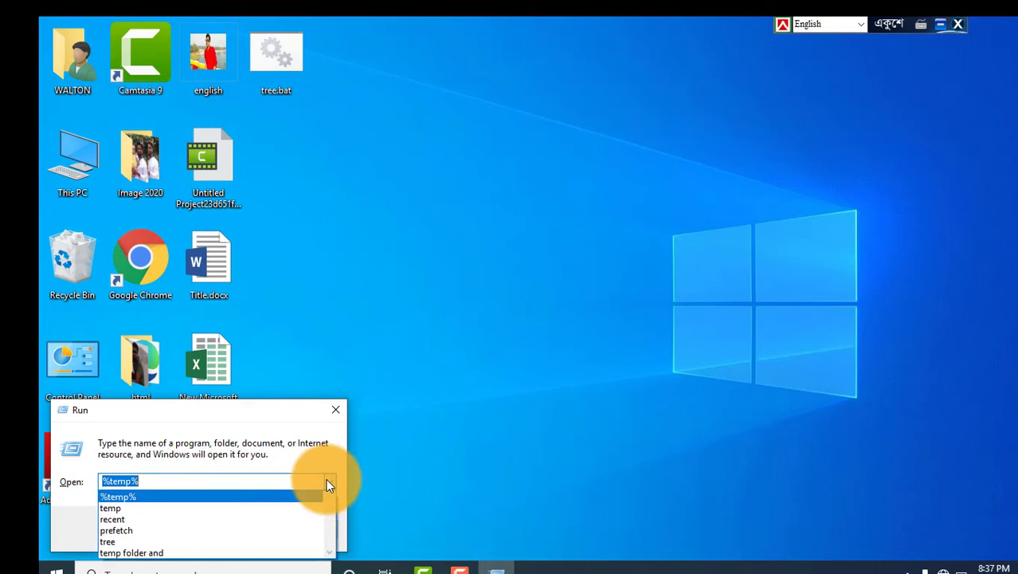
pyautogui.click(185, 530)
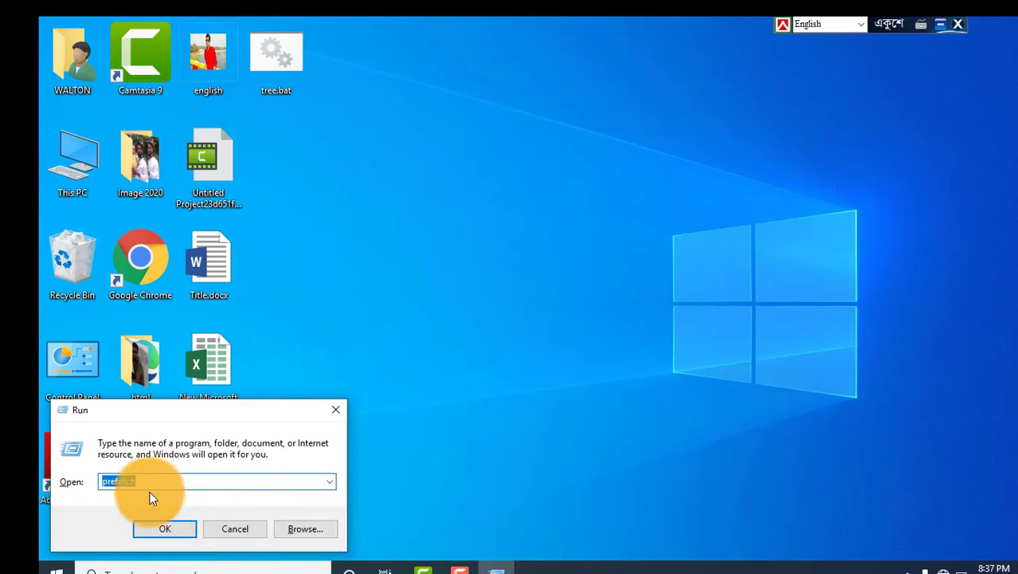
pyautogui.moveTo(169, 485); pyautogui.dragTo(44, 488)
pyautogui.click(172, 476)
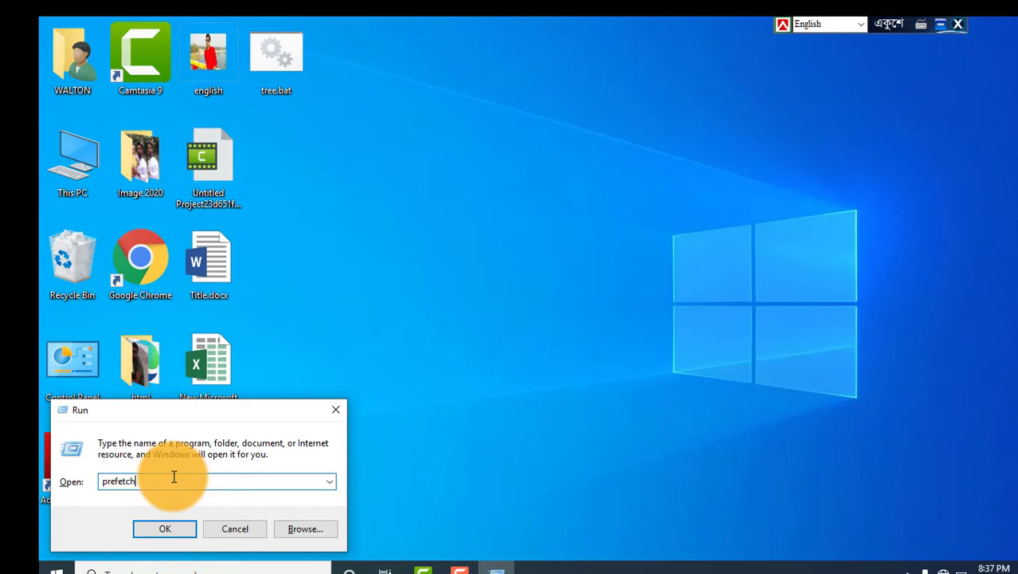
pyautogui.click(163, 528)
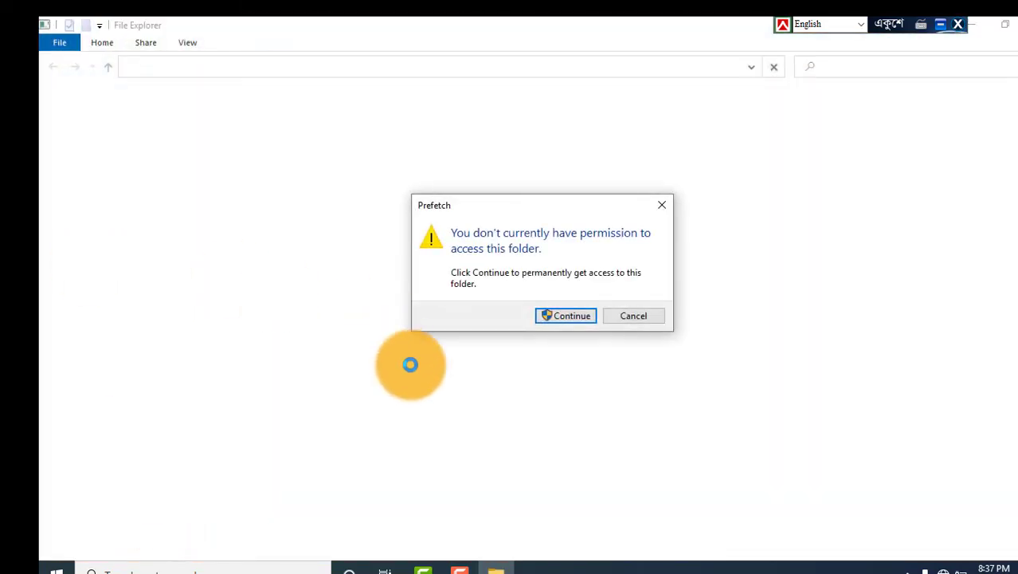
pyautogui.click(578, 318)
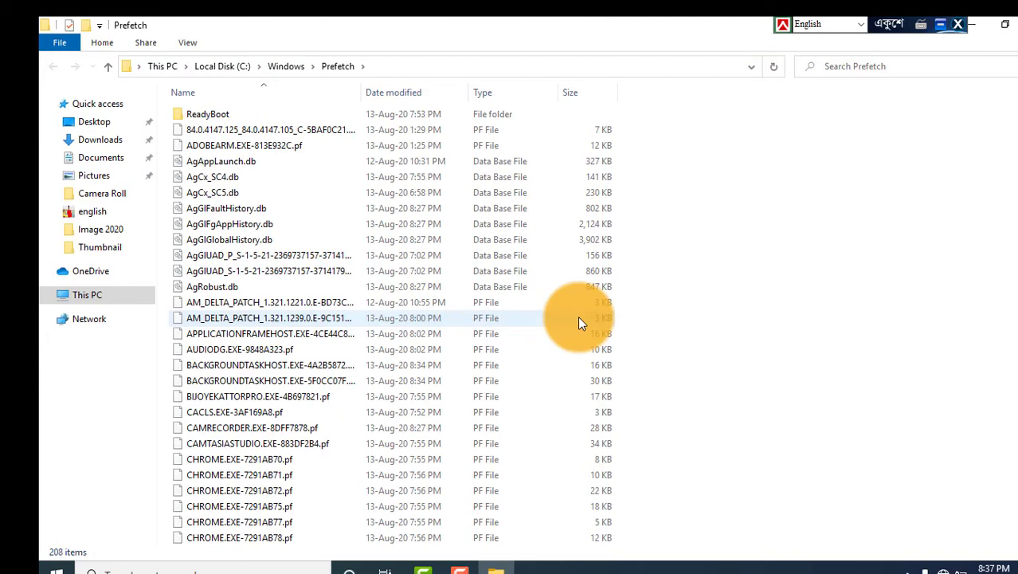
# - Select all items in the Prefetch folder and view the actions available for them
pyautogui.hotkey('ctrl', 'a')
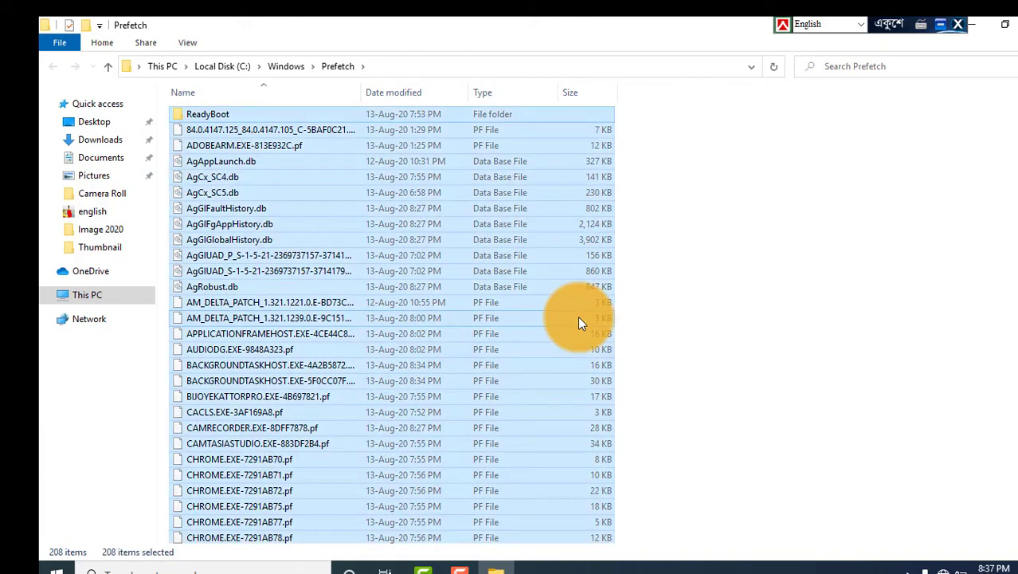
pyautogui.click(710, 267)
pyautogui.moveTo(641, 125); pyautogui.dragTo(517, 502)
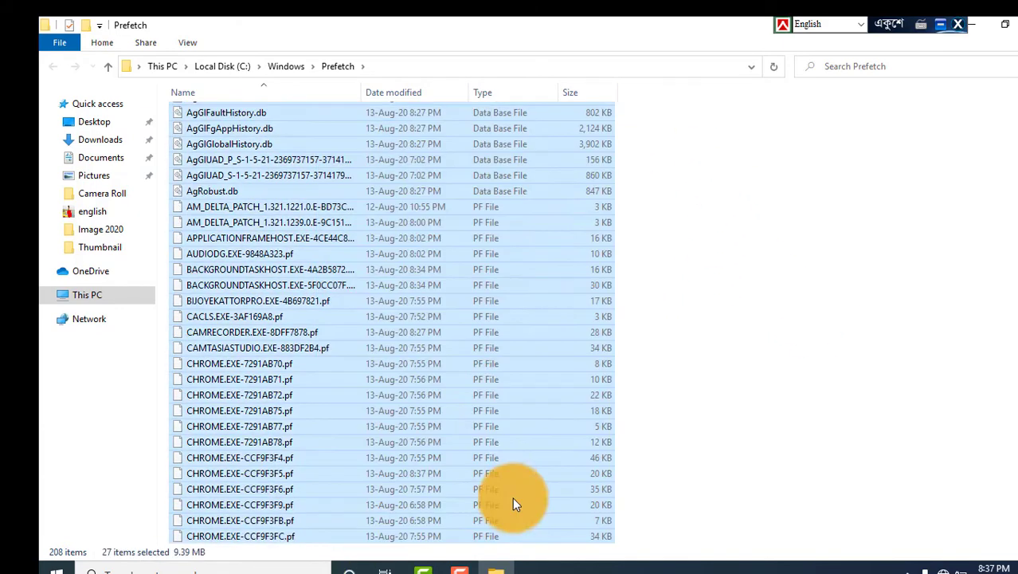
pyautogui.click(717, 426)
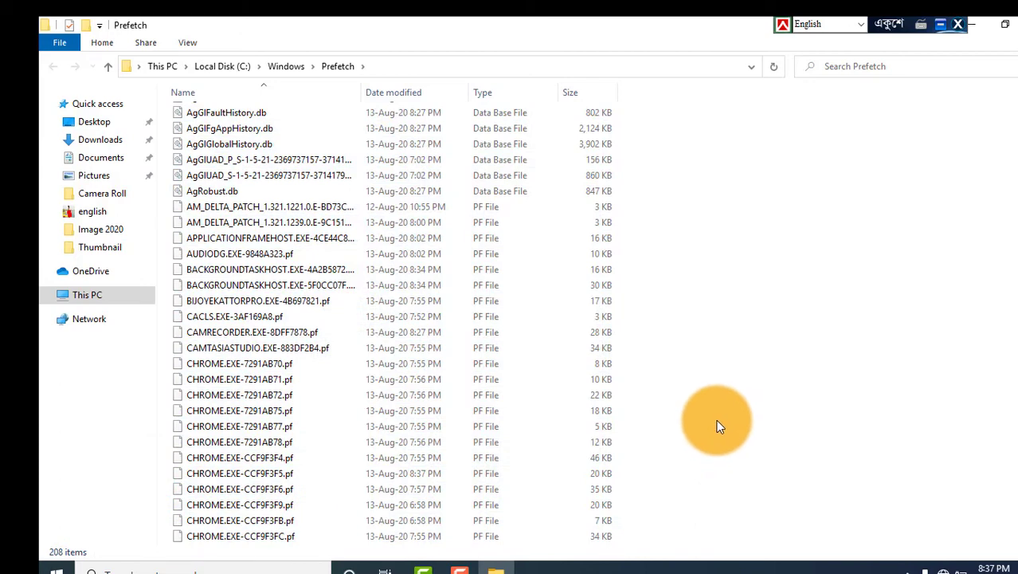
pyautogui.hotkey('ctrl', 'a')
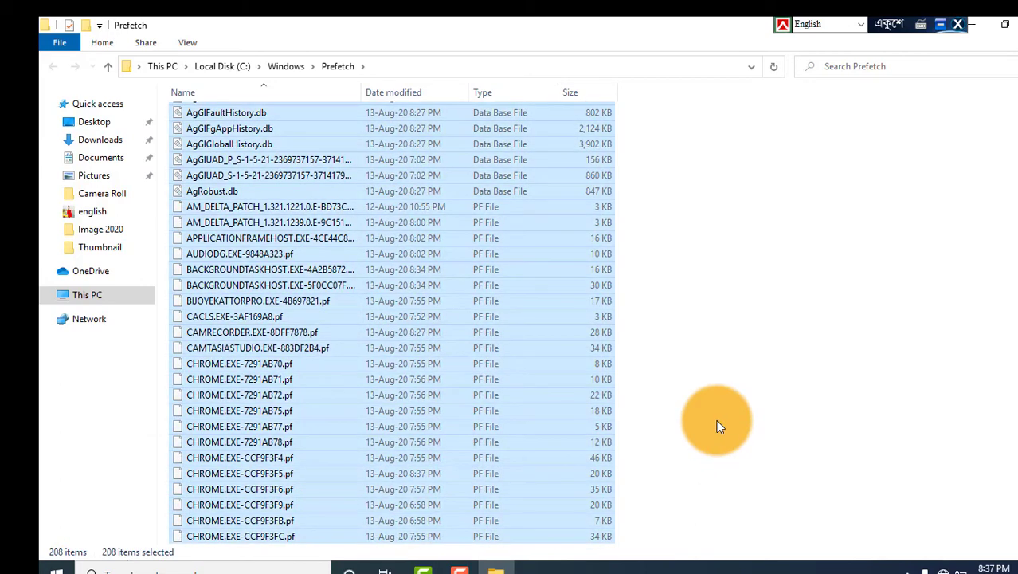
pyautogui.rightClick(569, 357)
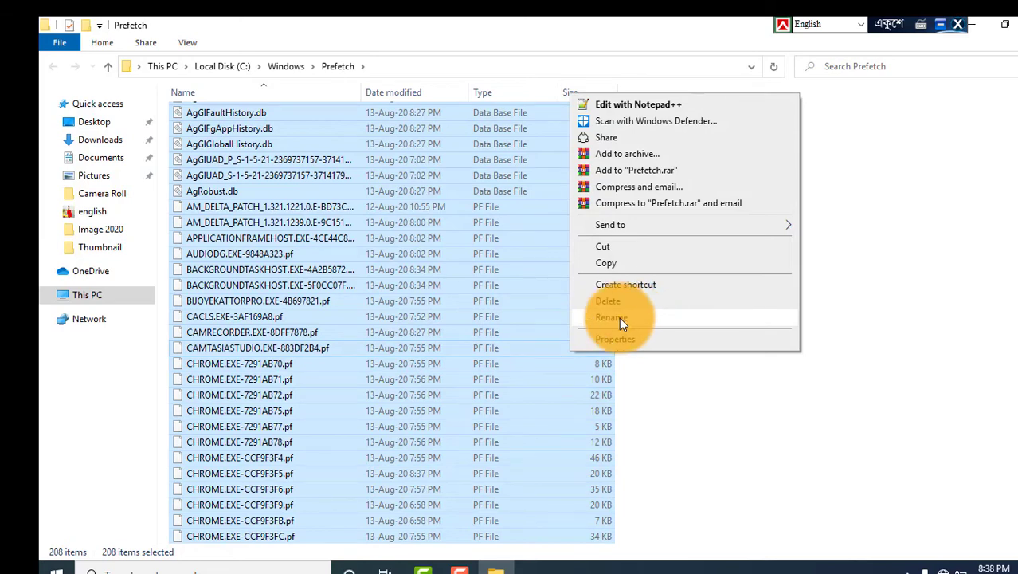
pyautogui.click(875, 248)
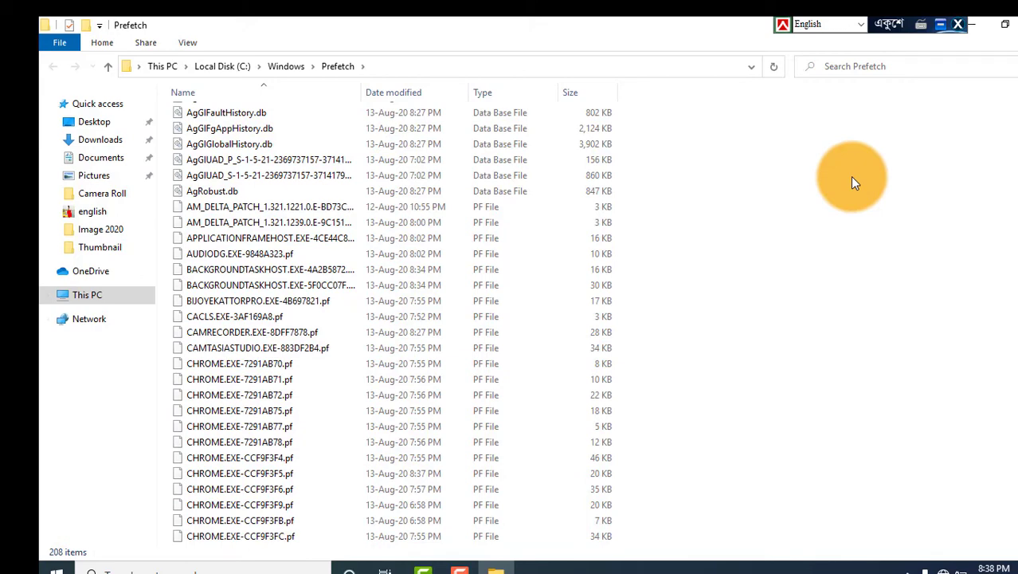
# - Close the Prefetch folder and refresh the desktop
pyautogui.click(1014, 24)
pyautogui.rightClick(669, 182)
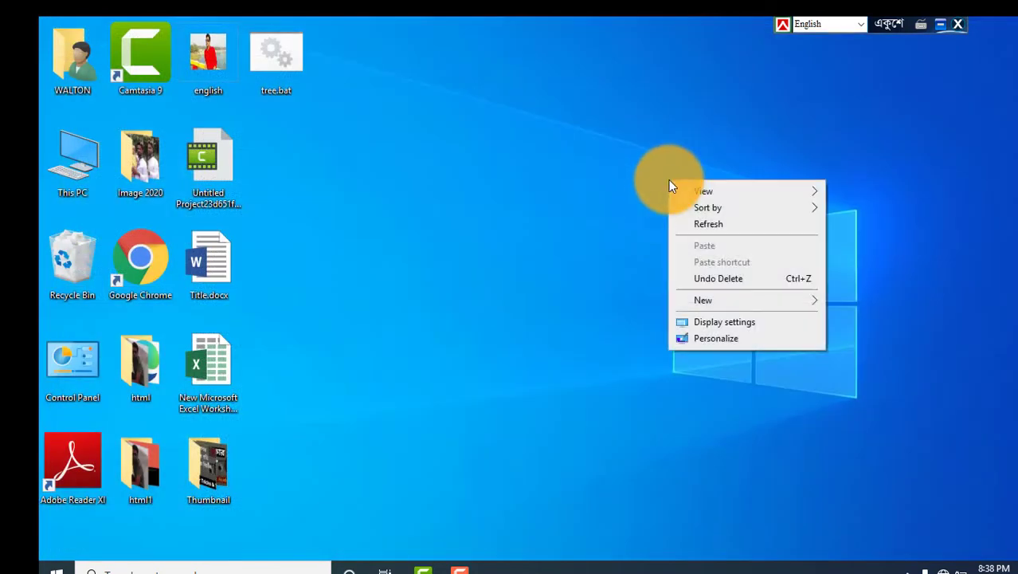
pyautogui.click(699, 224)
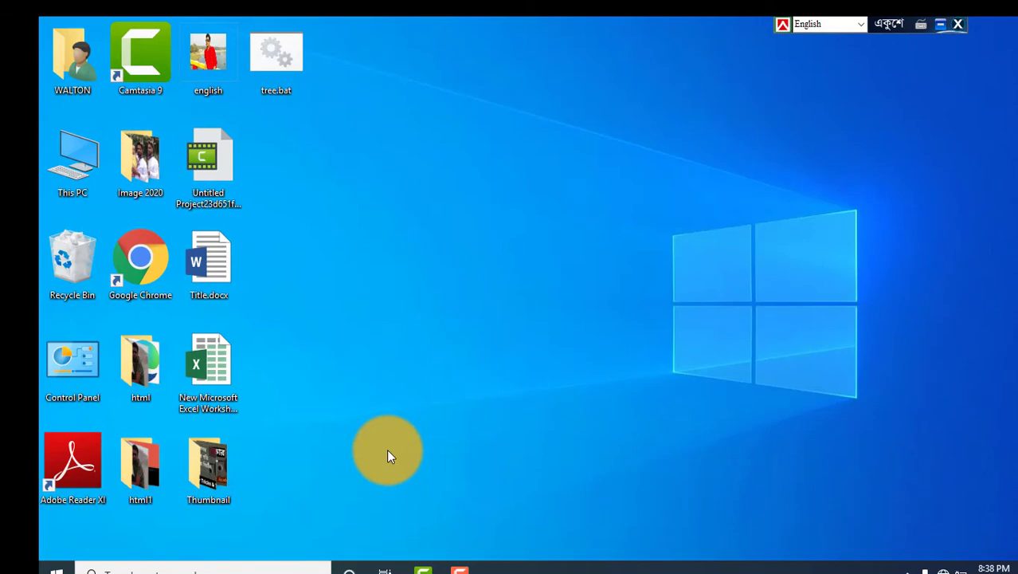
# - Run the tree command from the Run dialog, reusing the earlier entry in its history
pyautogui.press('super')
pyautogui.press('super+r')
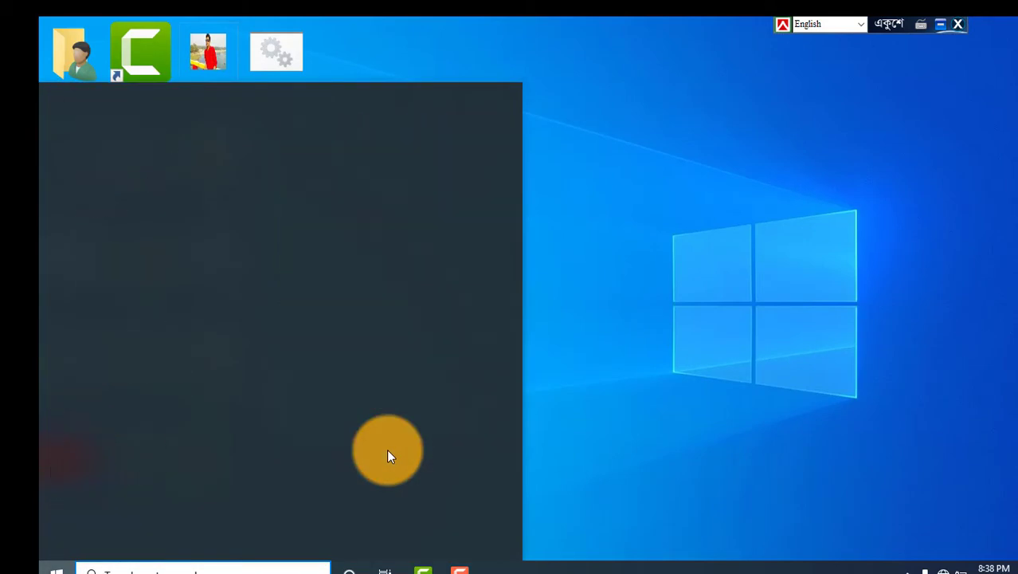
pyautogui.click(328, 481)
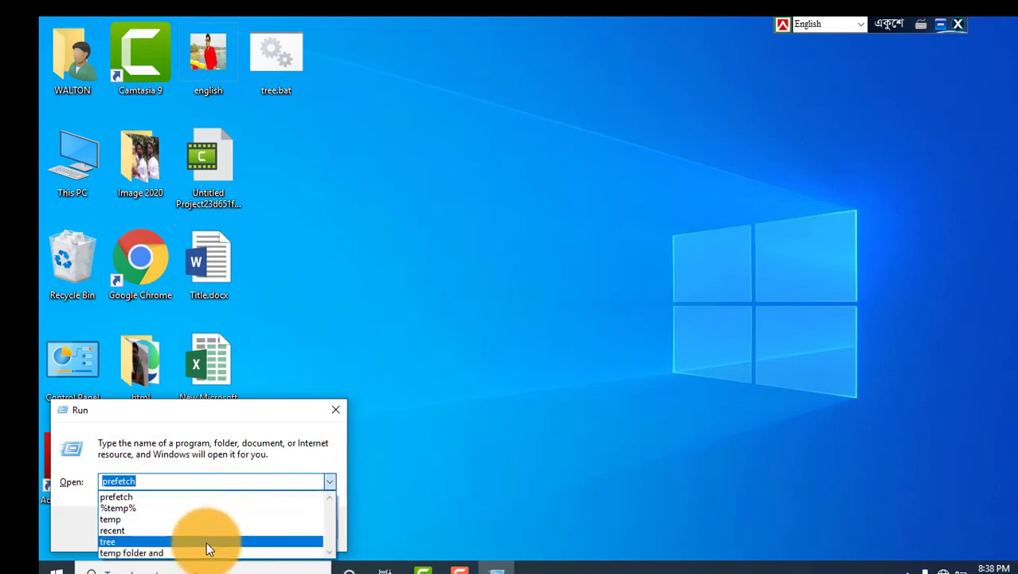
pyautogui.click(207, 541)
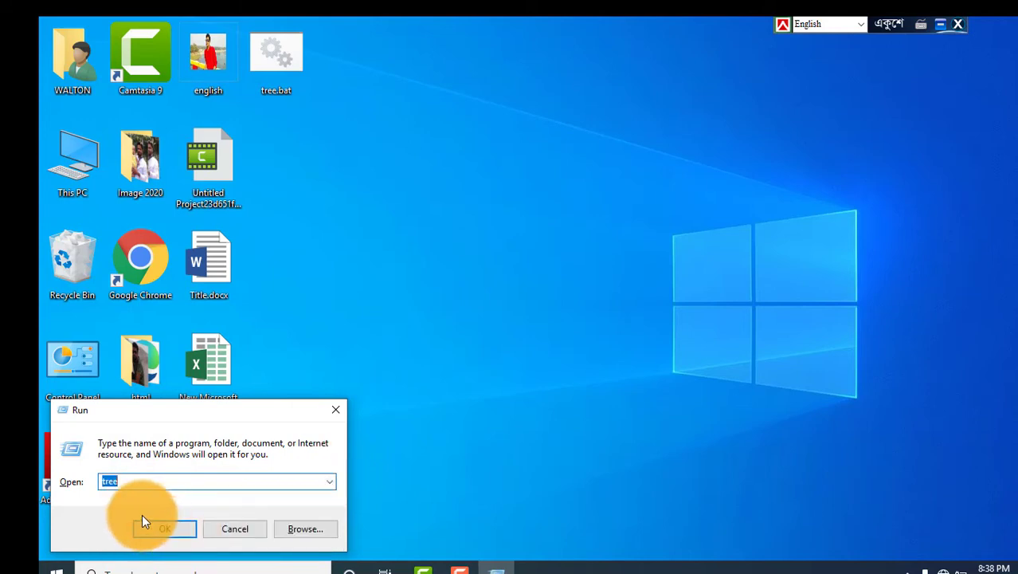
pyautogui.click(164, 533)
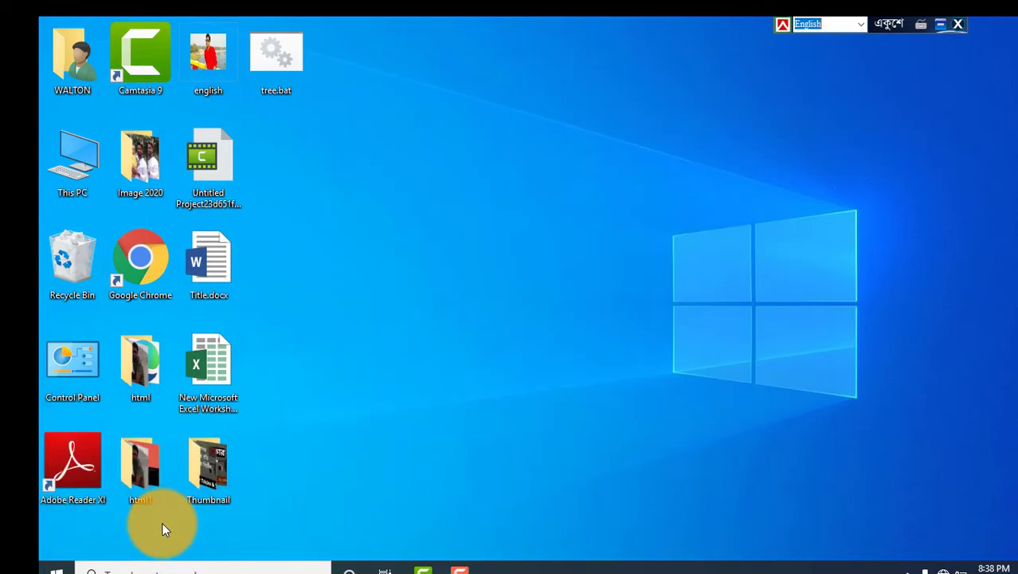
pyautogui.rightClick(282, 236)
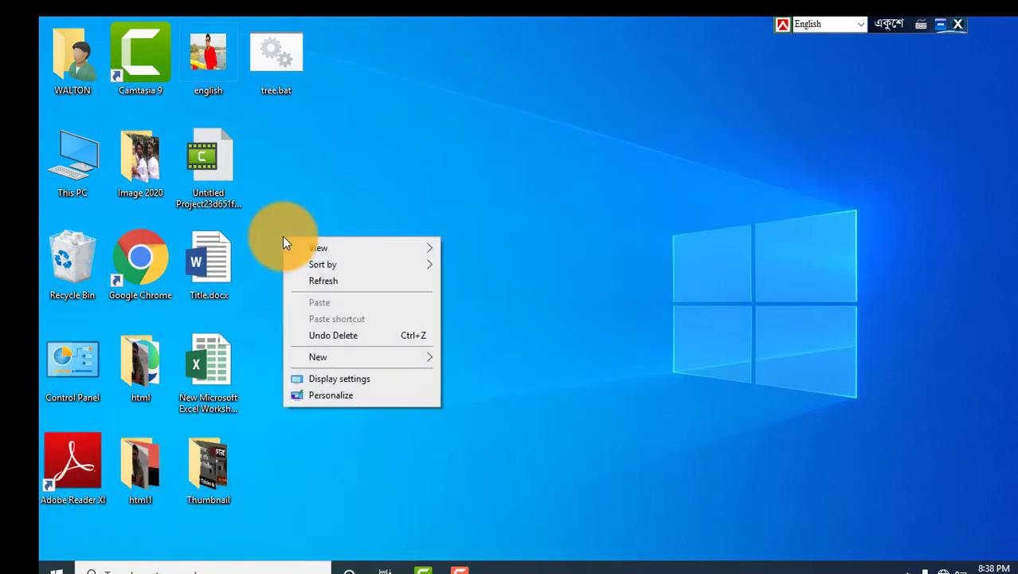
pyautogui.rightClick(386, 236)
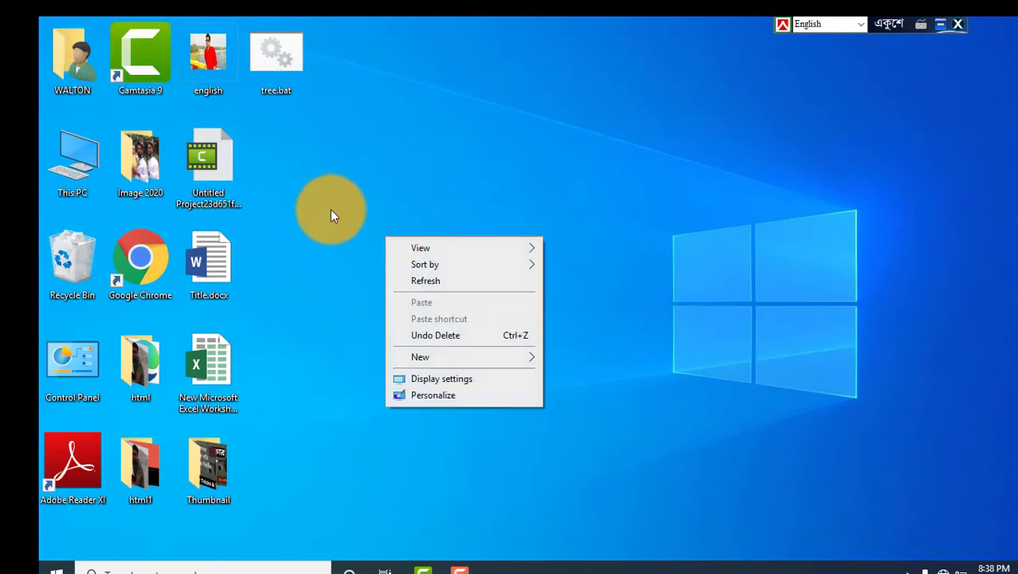
pyautogui.click(278, 57)
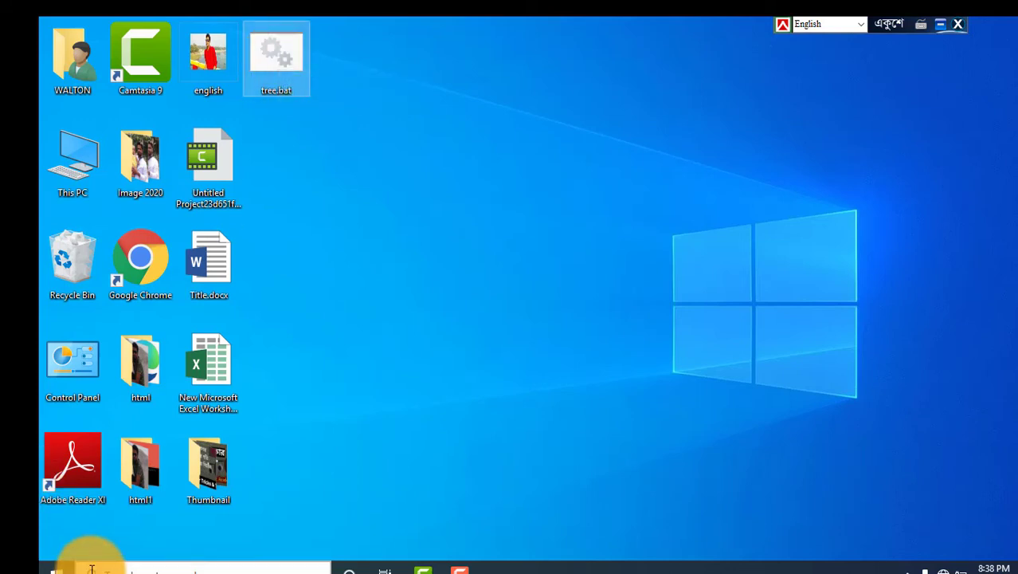
pyautogui.press('super+r')
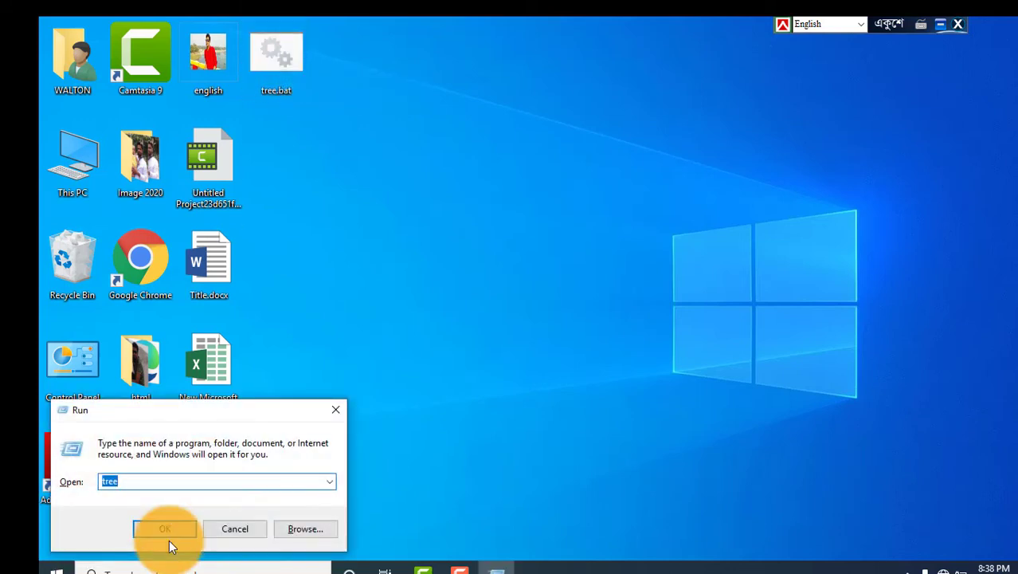
pyautogui.click(336, 411)
pyautogui.press('r')
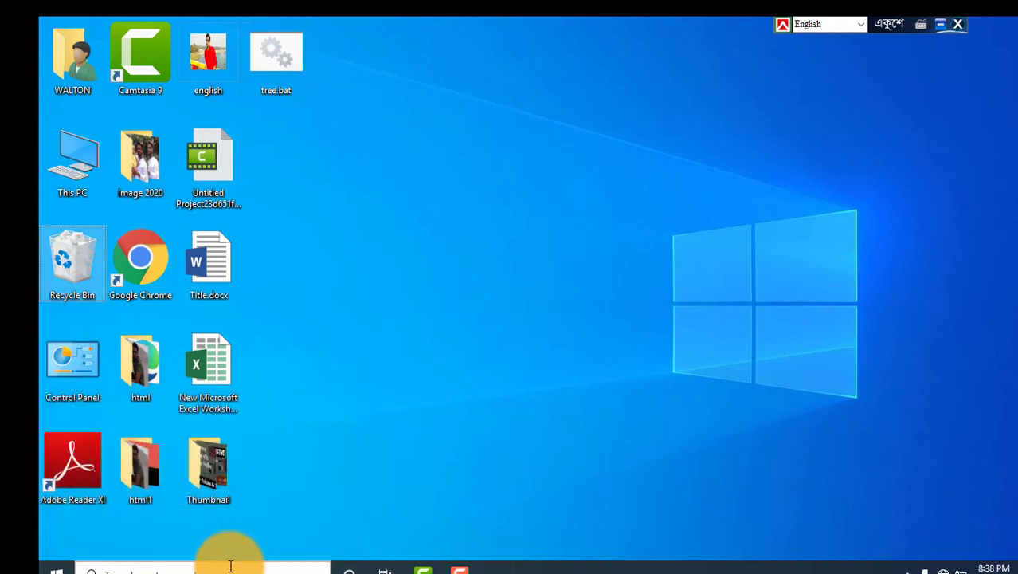
# - Open the Windows Temp folder through the Run dialog and select all the items in it
pyautogui.click(230, 565)
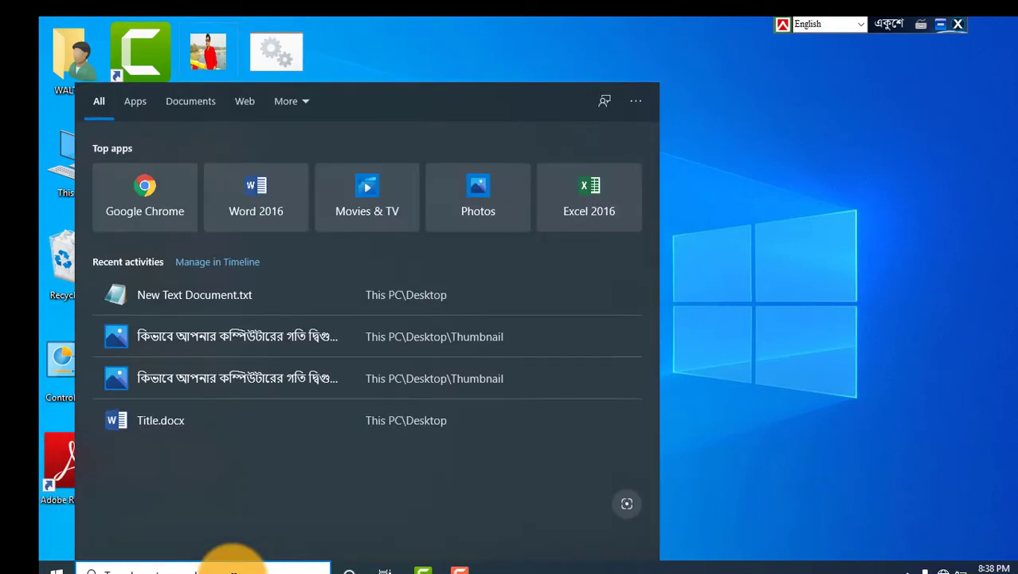
pyautogui.write('run')
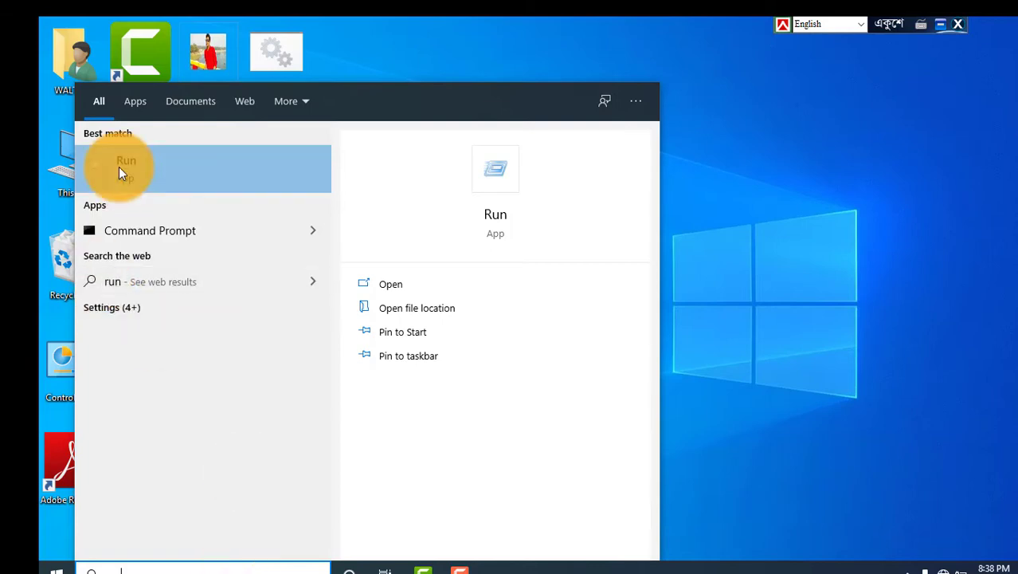
pyautogui.click(147, 164)
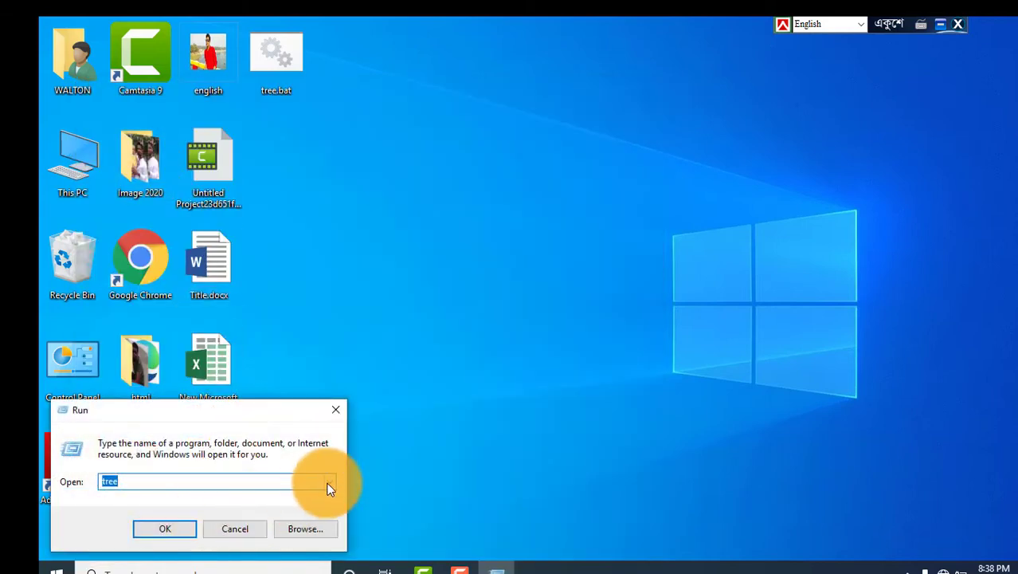
pyautogui.click(329, 481)
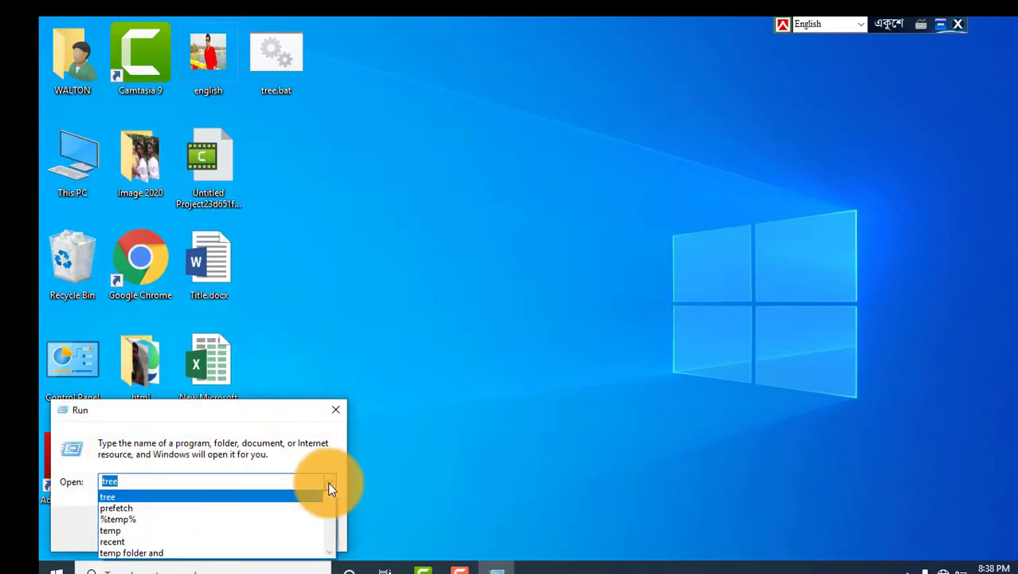
pyautogui.click(167, 553)
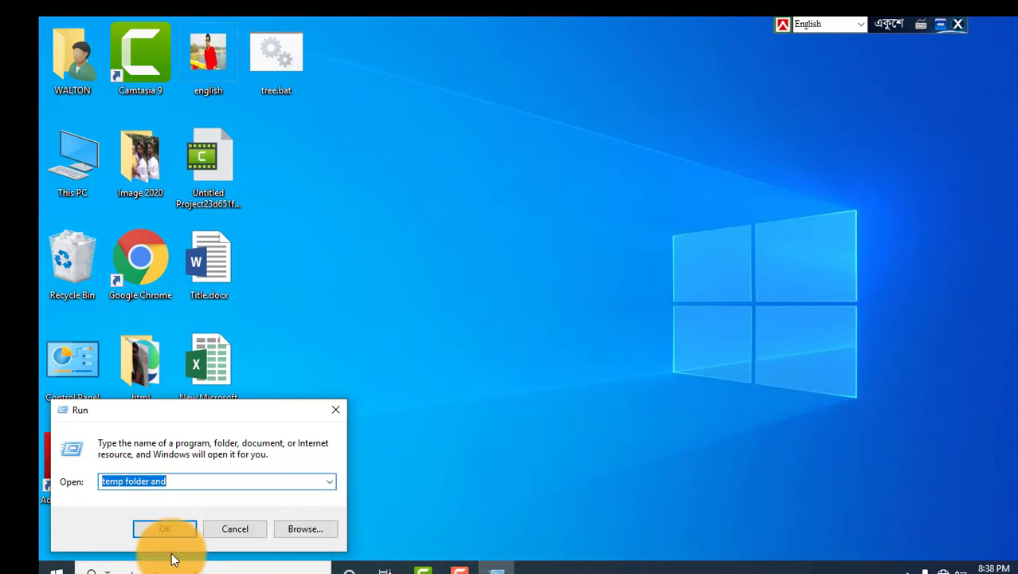
pyautogui.click(190, 481)
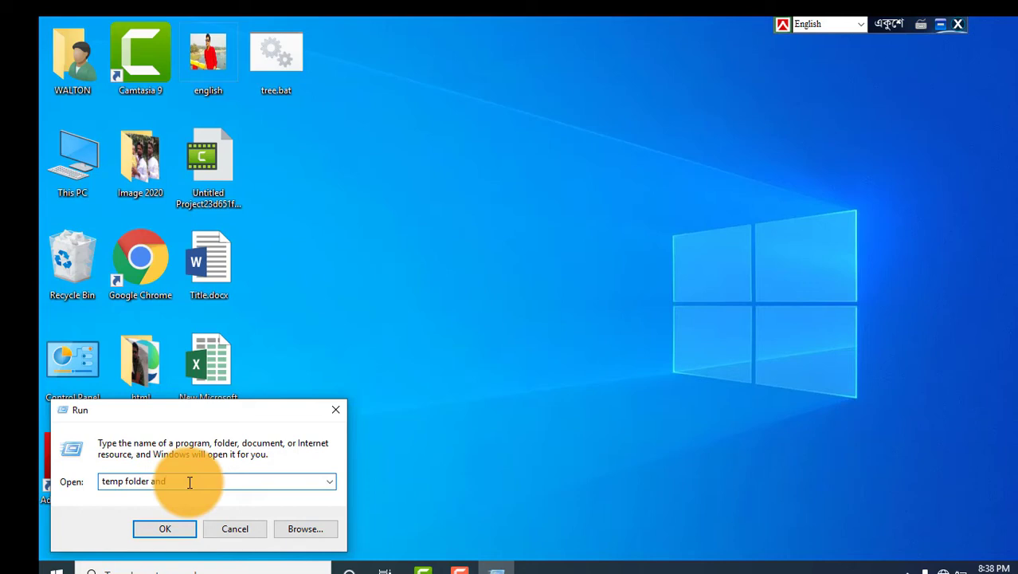
pyautogui.moveTo(190, 481); pyautogui.dragTo(125, 478)
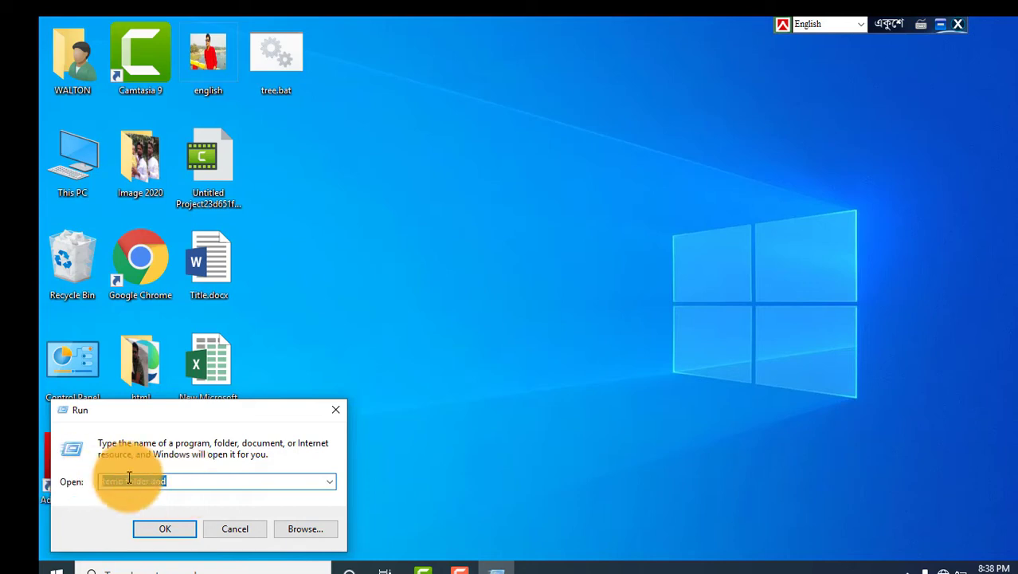
pyautogui.click(165, 528)
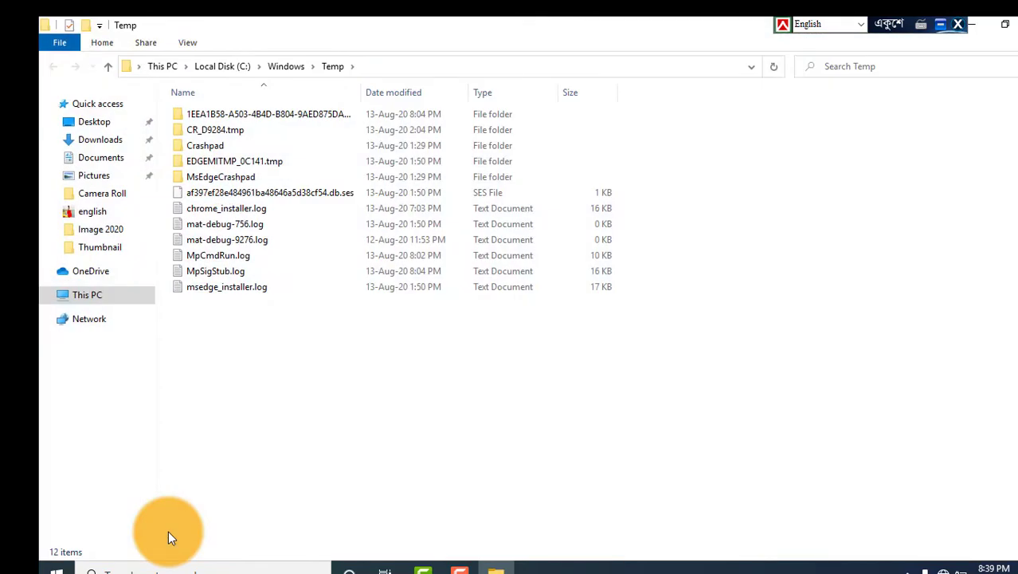
pyautogui.hotkey('ctrl', 'a')
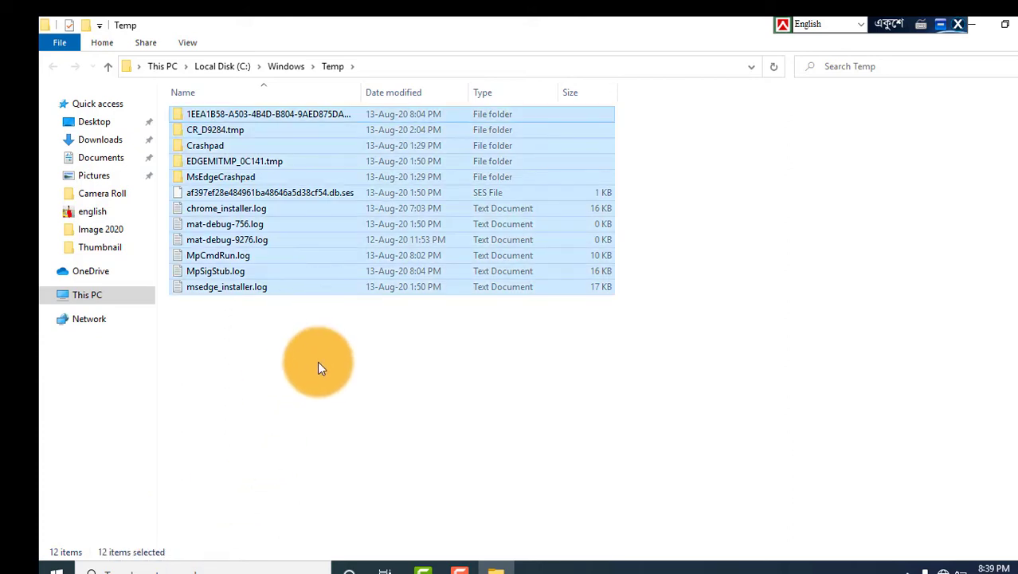
# - Close the Temp folder and refresh the desktop
pyautogui.hotkey('alt', 'F4')
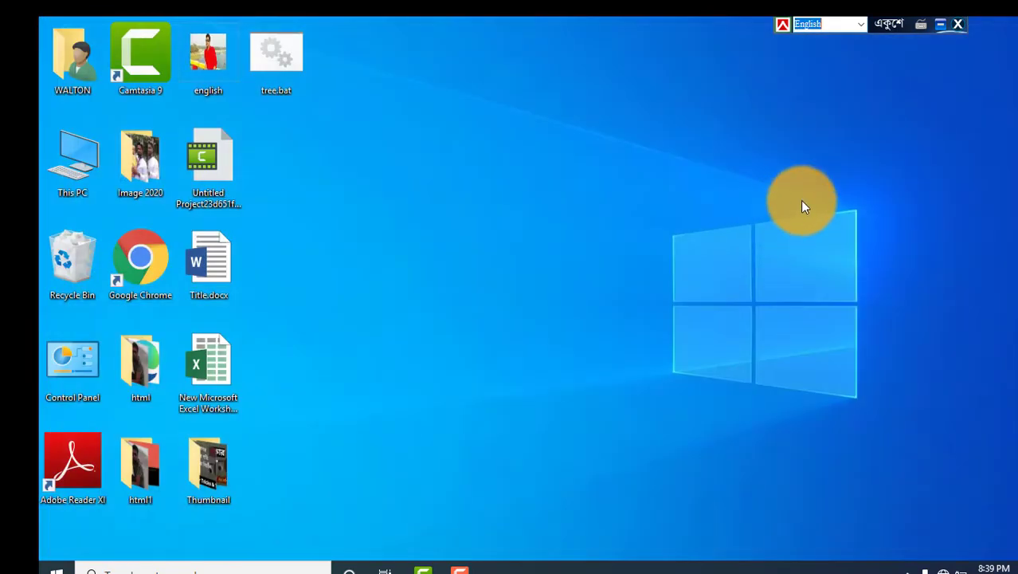
pyautogui.rightClick(686, 191)
pyautogui.click(737, 226)
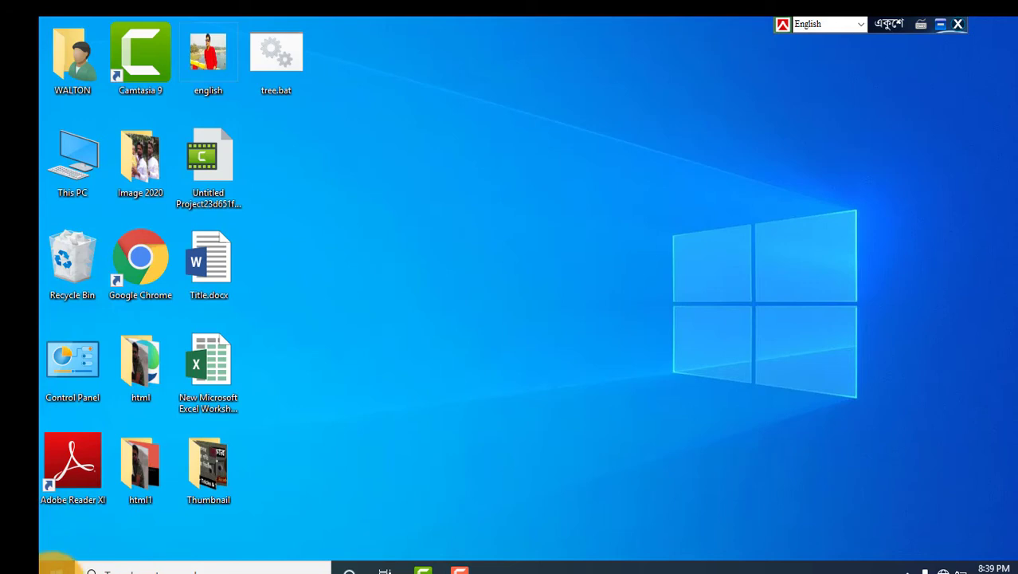
# - Open Windows Settings and go to the Storage page of the System category
pyautogui.click(56, 565)
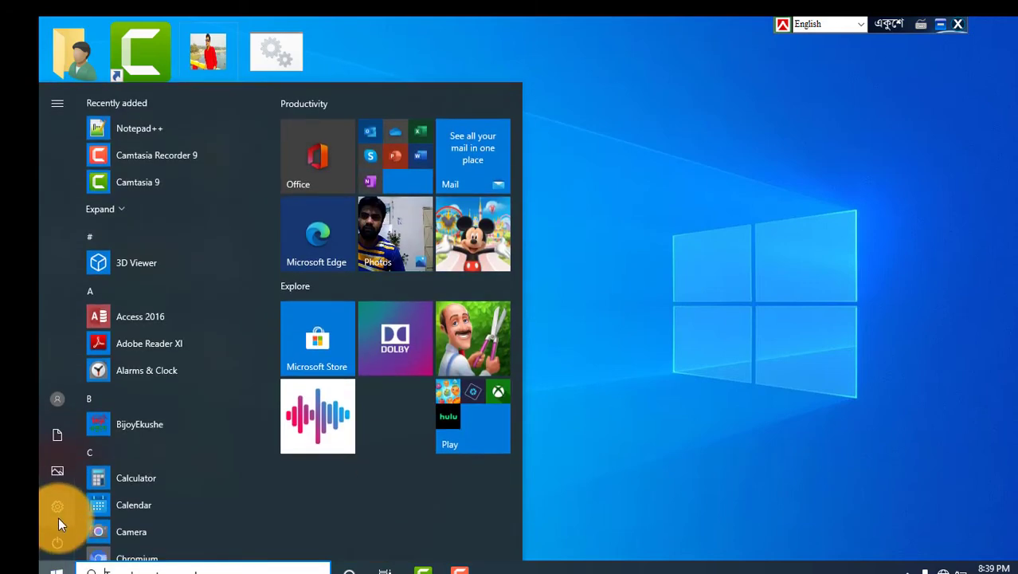
pyautogui.moveTo(59, 517)
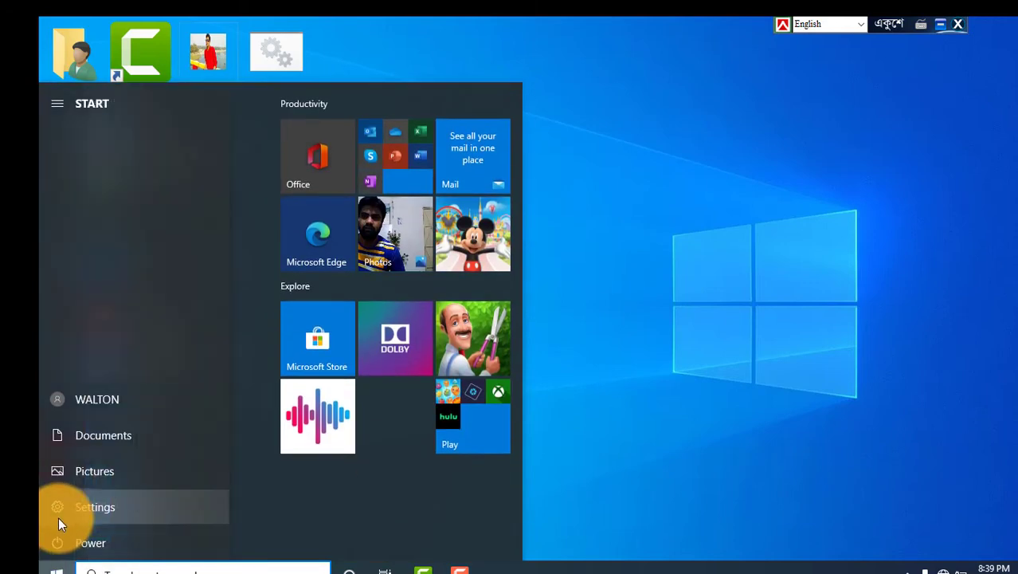
pyautogui.click(103, 509)
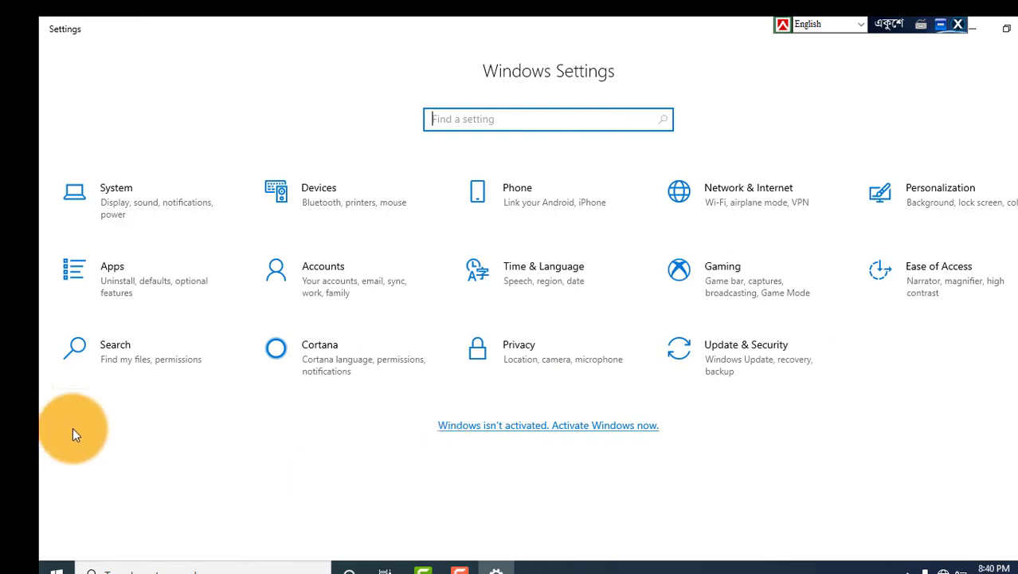
pyautogui.click(143, 215)
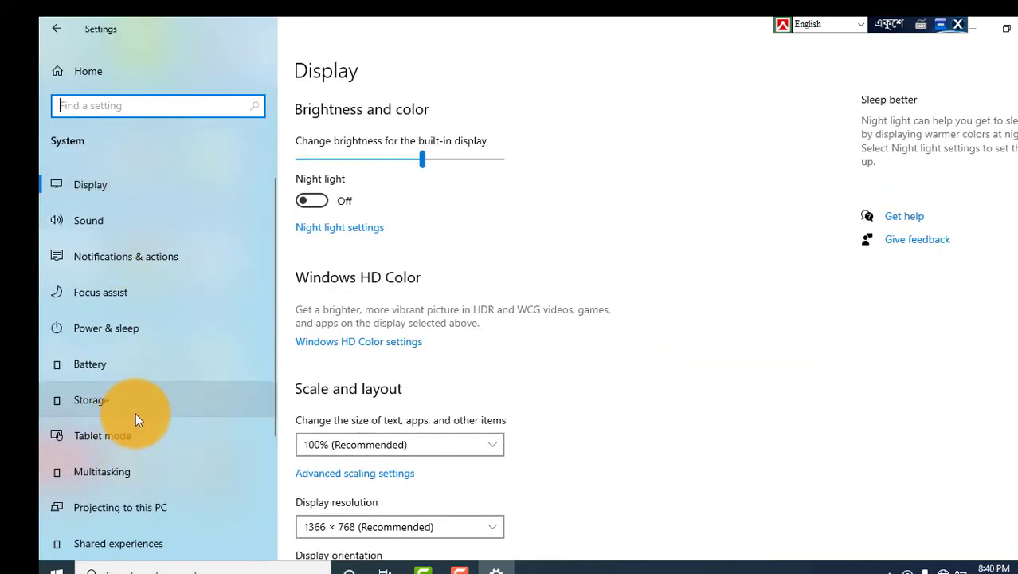
pyautogui.click(111, 402)
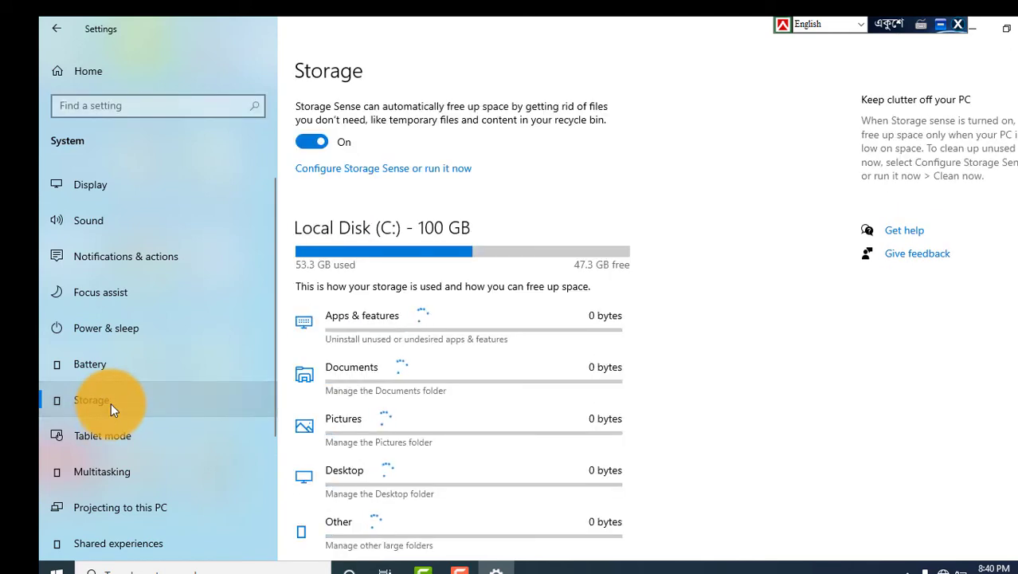
# - Review the Local Disk (C:) storage usage by category and the additional storage settings
pyautogui.scroll(-2, 460, 297)
pyautogui.scroll(2, 383, 255)
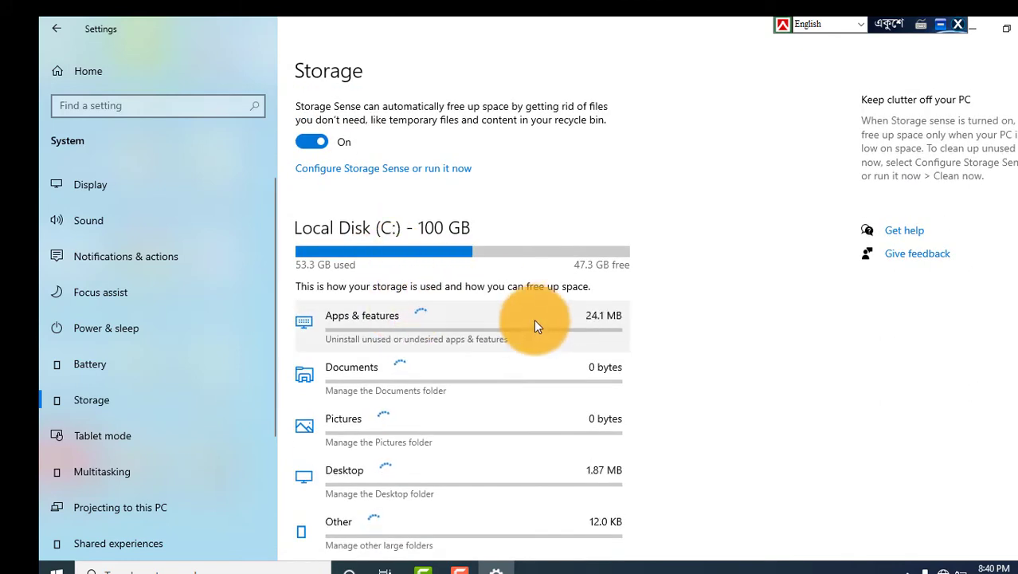
pyautogui.scroll(-4, 398, 408)
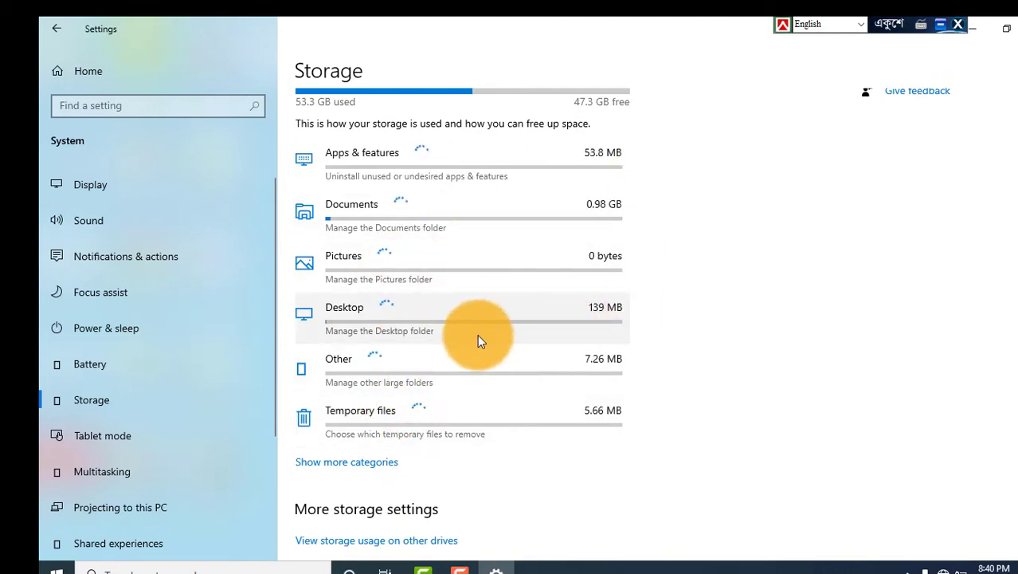
pyautogui.scroll(-3, 585, 356)
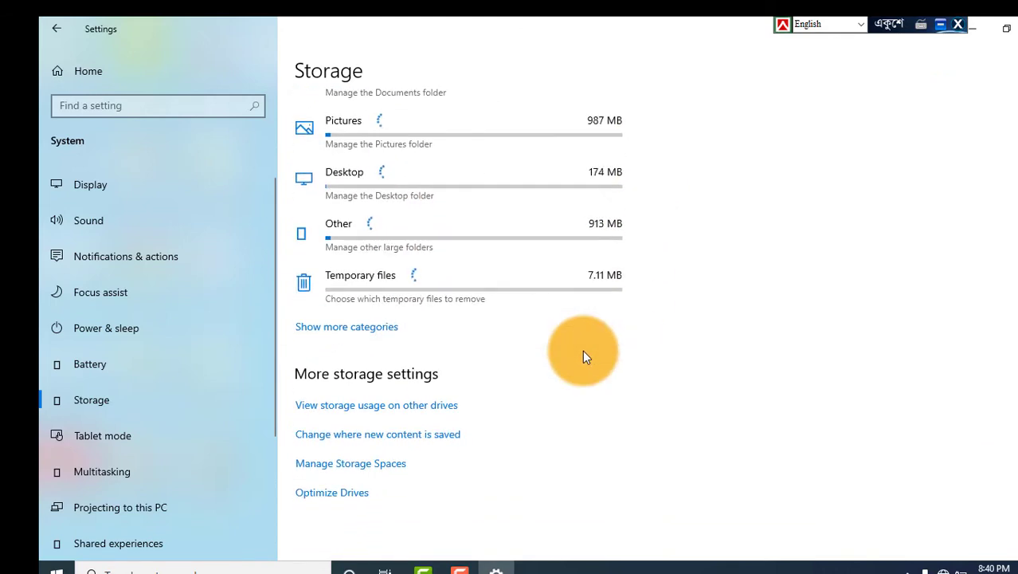
pyautogui.scroll(5, 431, 415)
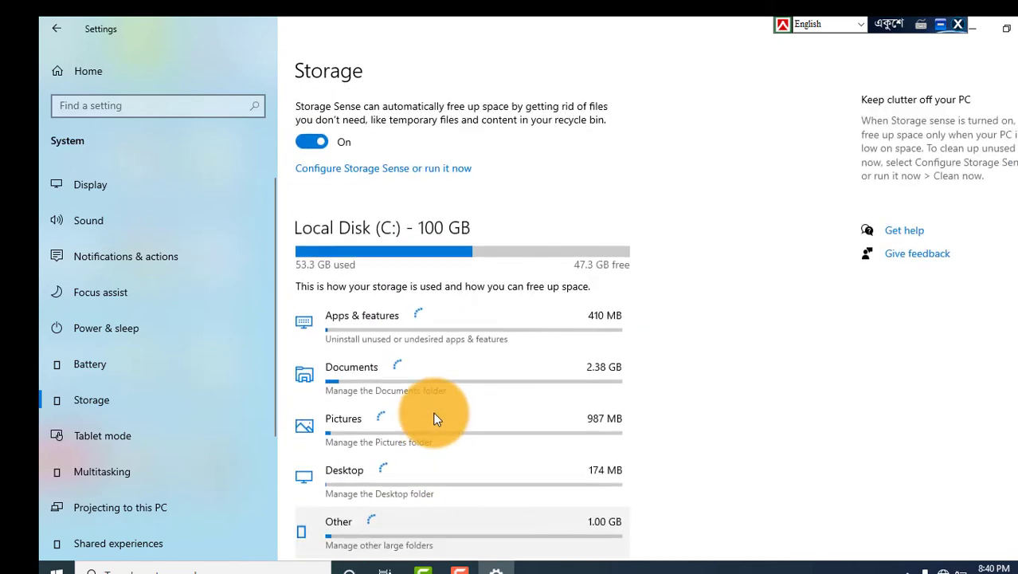
pyautogui.scroll(-4, 414, 350)
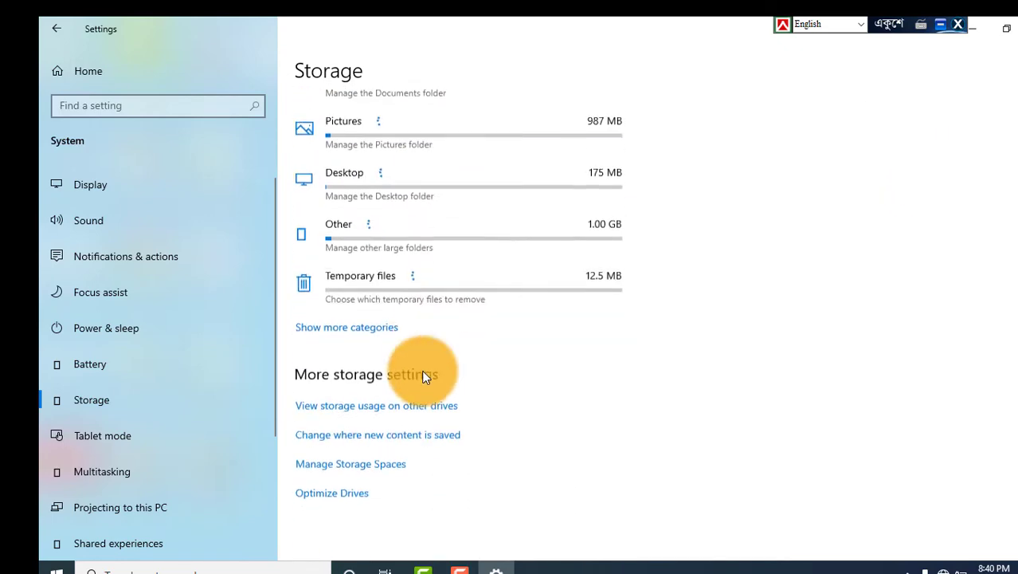
pyautogui.scroll(4, 424, 379)
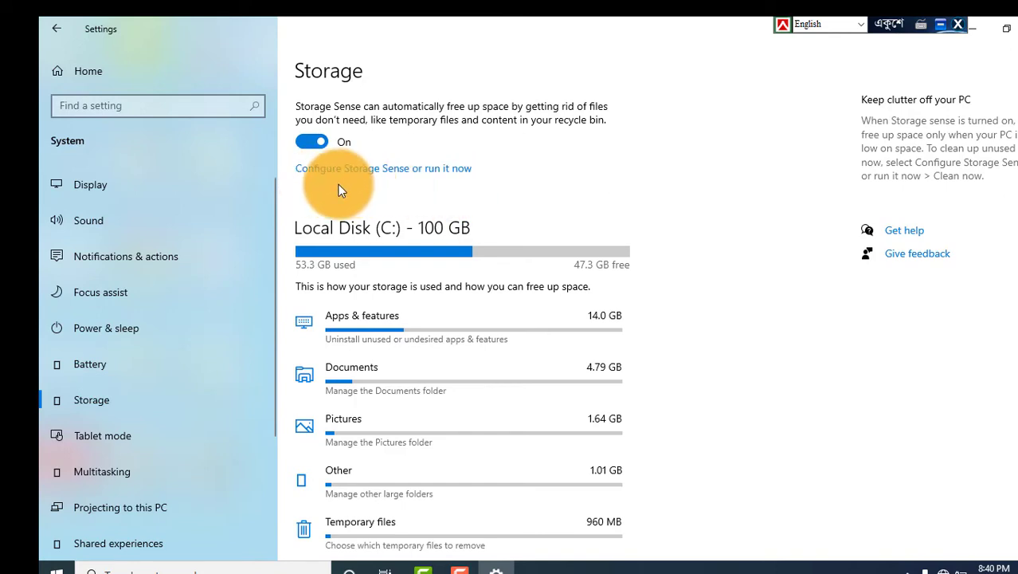
# - Configure Storage Sense to delete recycle bin and Downloads files older than 14 days, and start the cleanup immediately
pyautogui.click(454, 172)
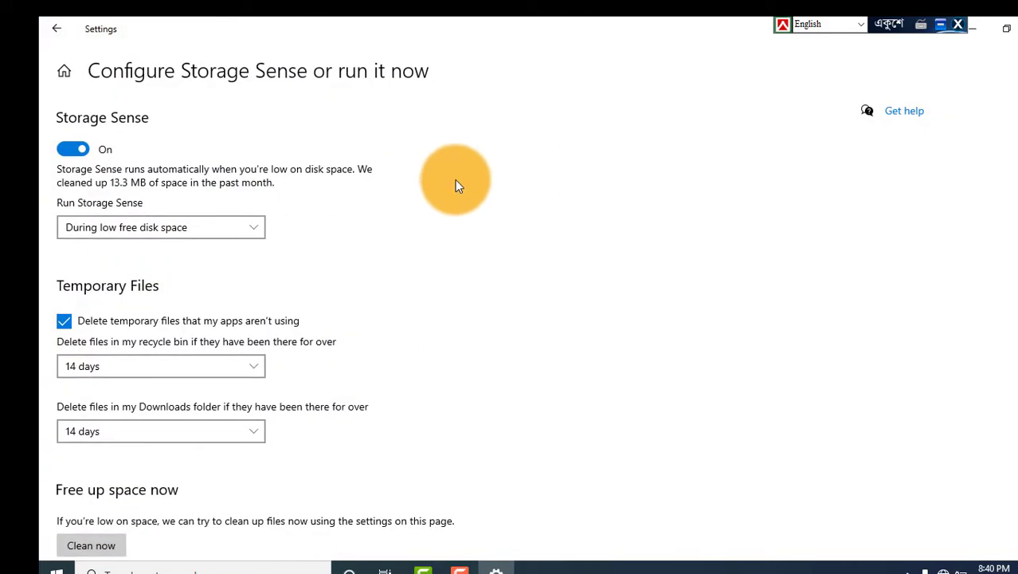
pyautogui.scroll(-1, 239, 257)
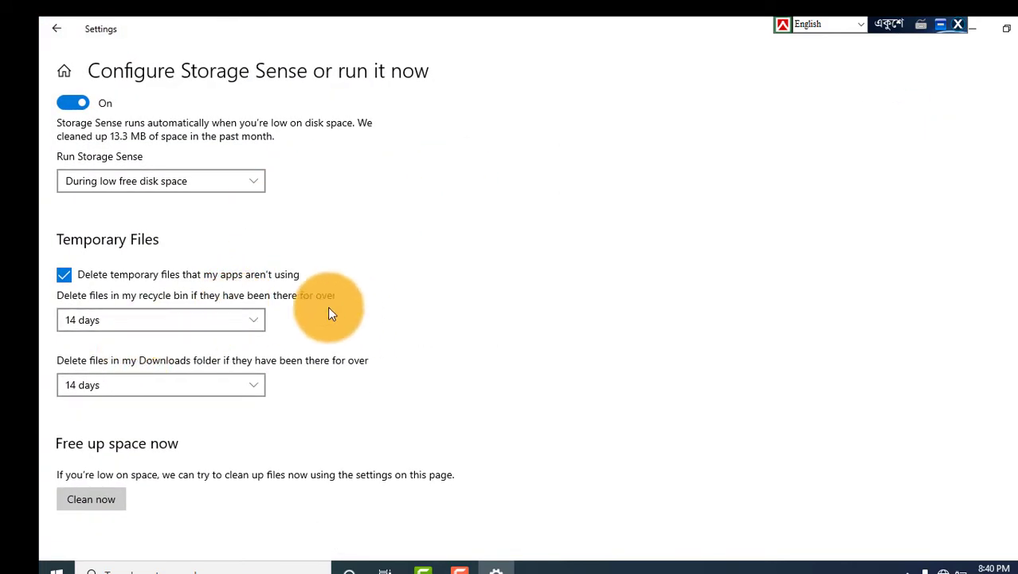
pyautogui.click(250, 319)
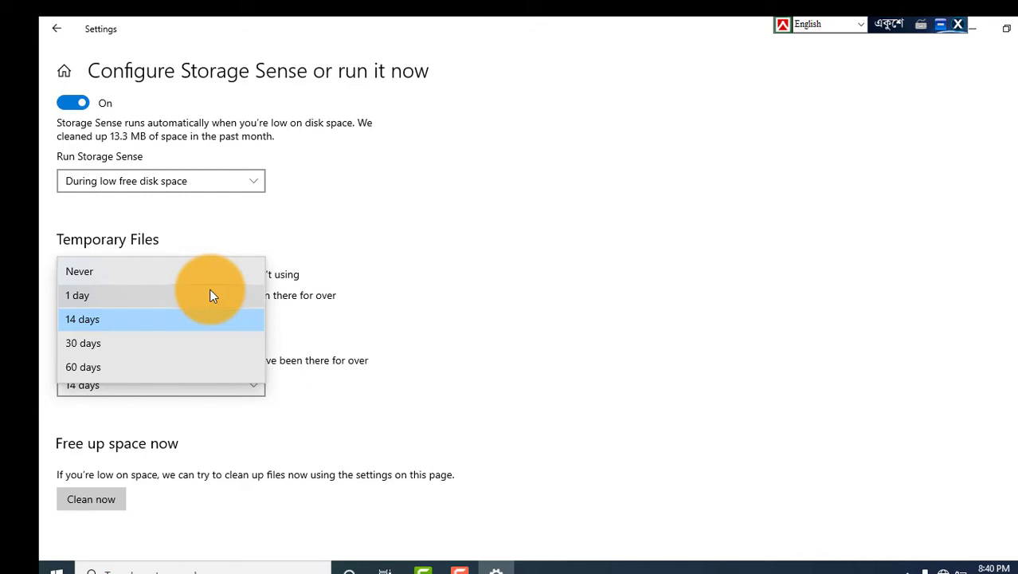
pyautogui.click(148, 319)
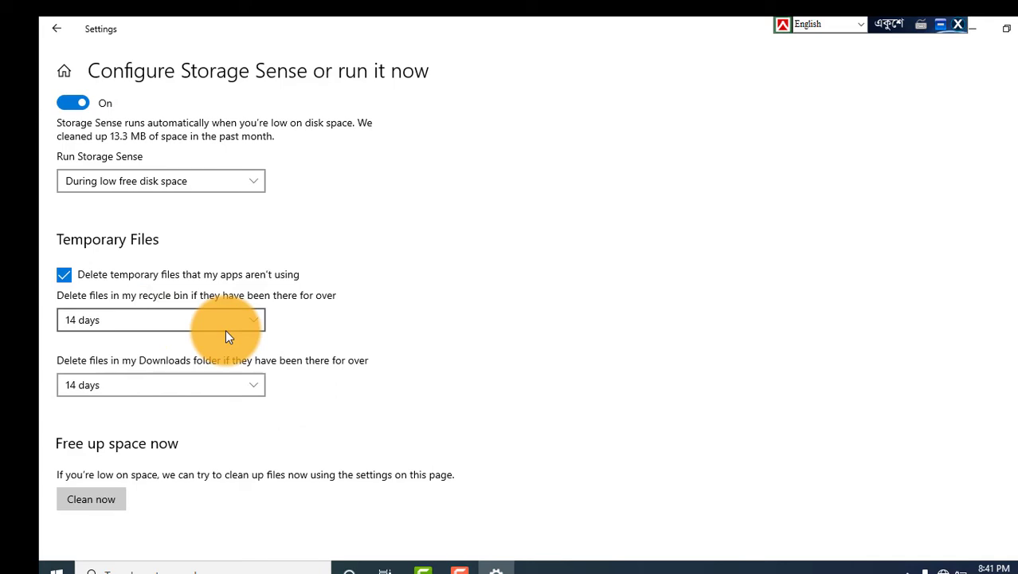
pyautogui.click(255, 320)
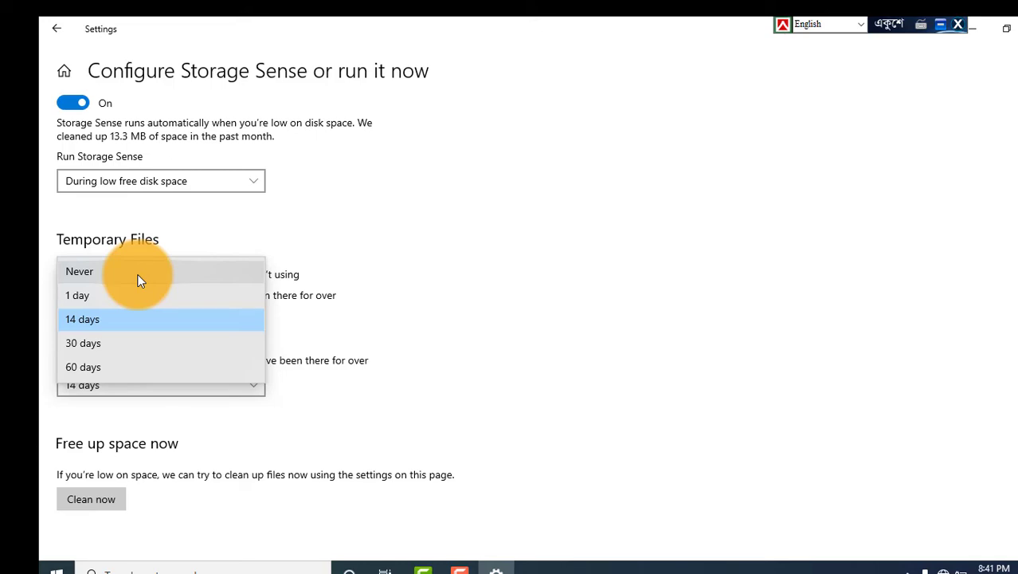
pyautogui.click(102, 327)
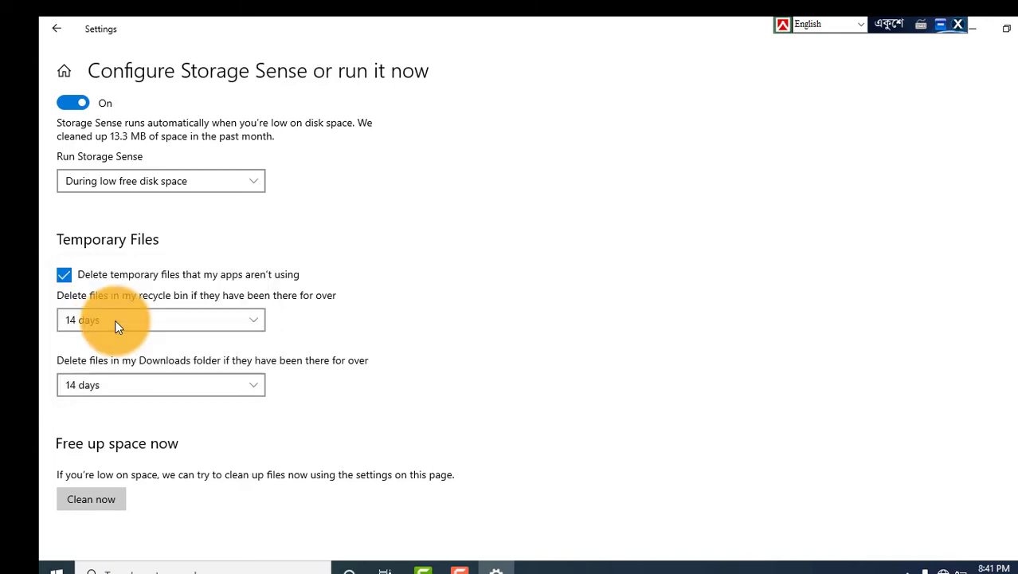
pyautogui.click(256, 378)
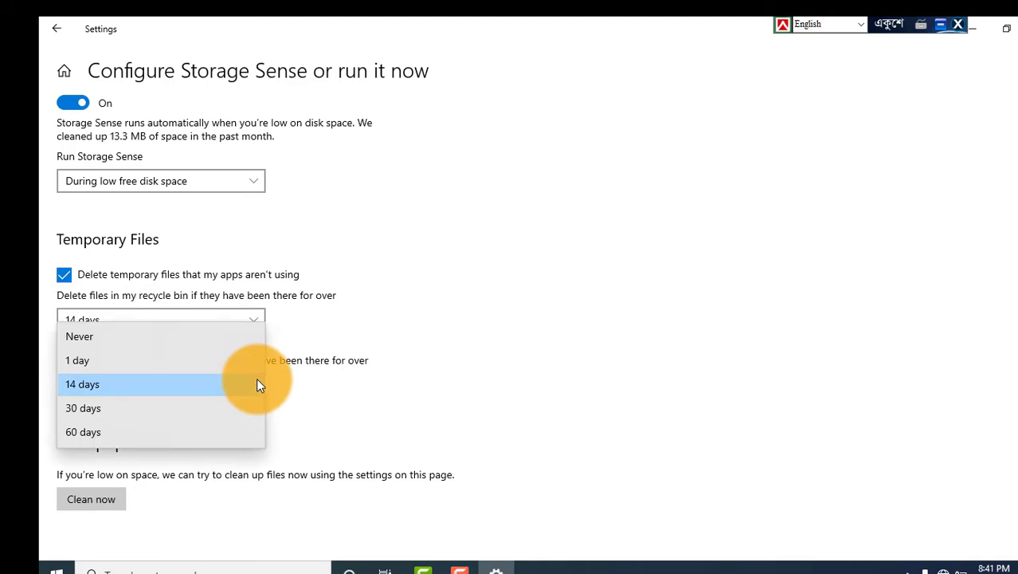
pyautogui.click(108, 388)
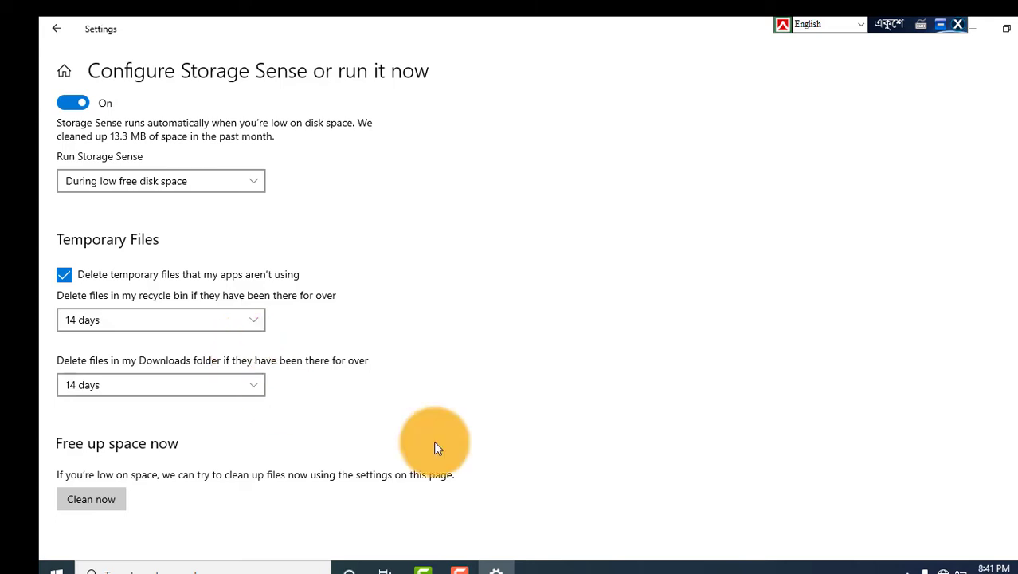
pyautogui.click(80, 508)
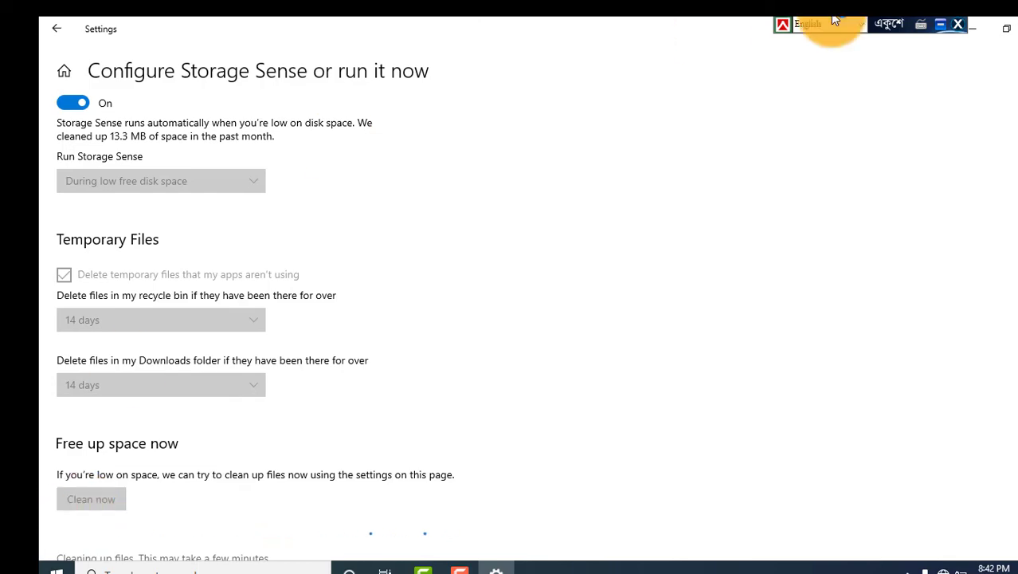
# - Close the Settings window and refresh the desktop
pyautogui.click(1015, 27)
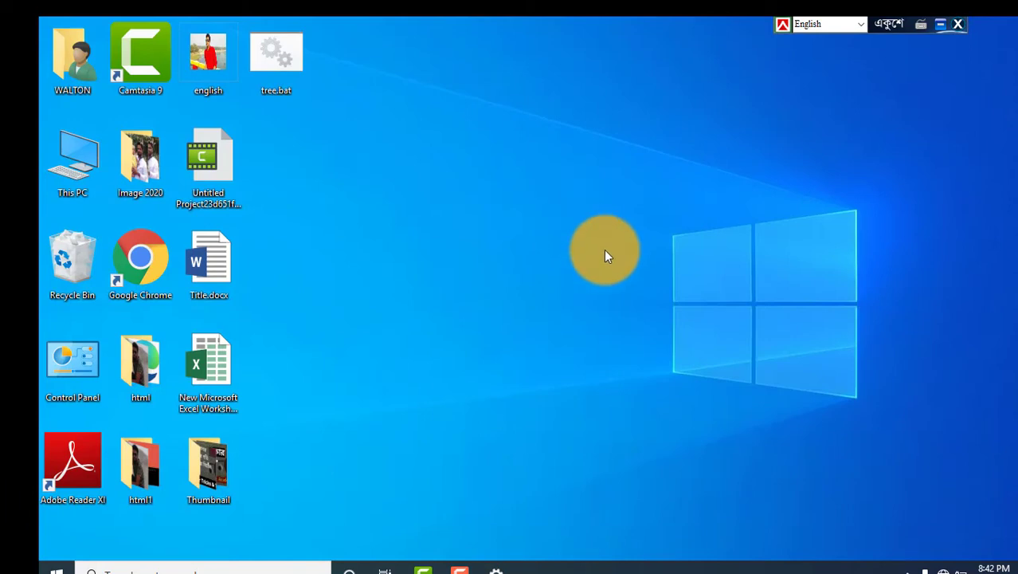
pyautogui.rightClick(603, 251)
pyautogui.click(605, 252)
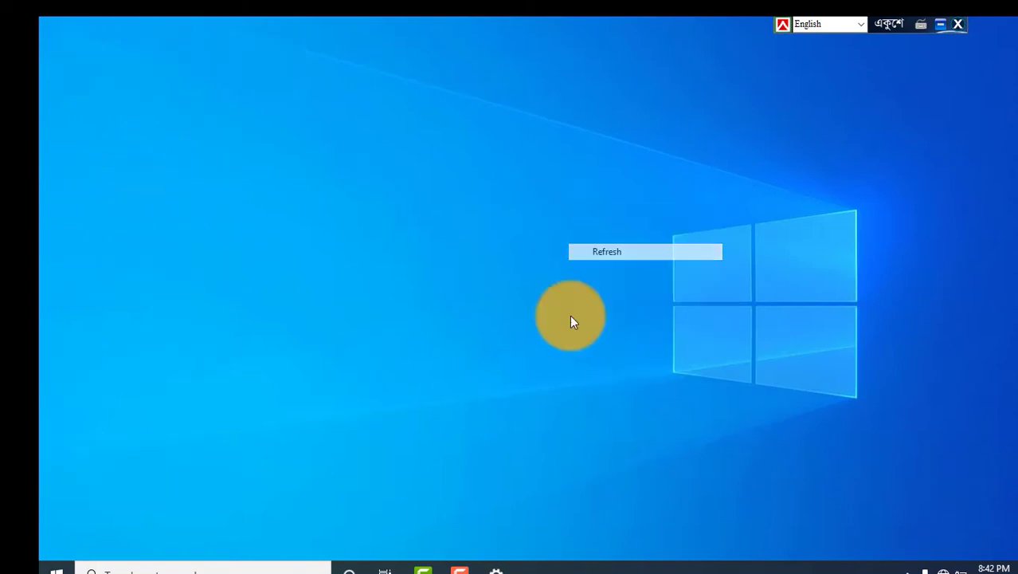
# - Open Windows Settings and go to the Background apps page of the Privacy category
pyautogui.click(496, 568)
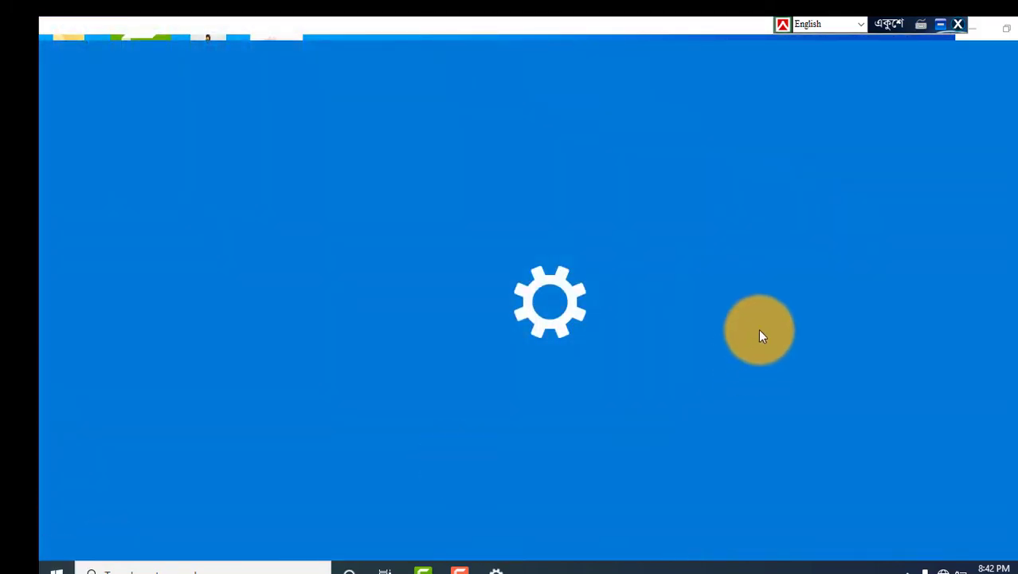
pyautogui.press('super')
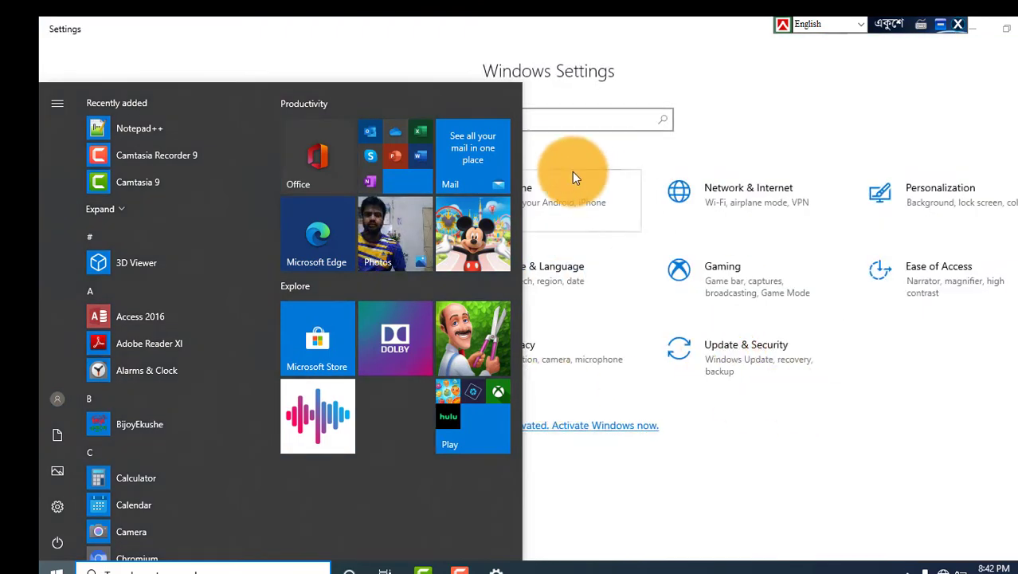
pyautogui.click(859, 388)
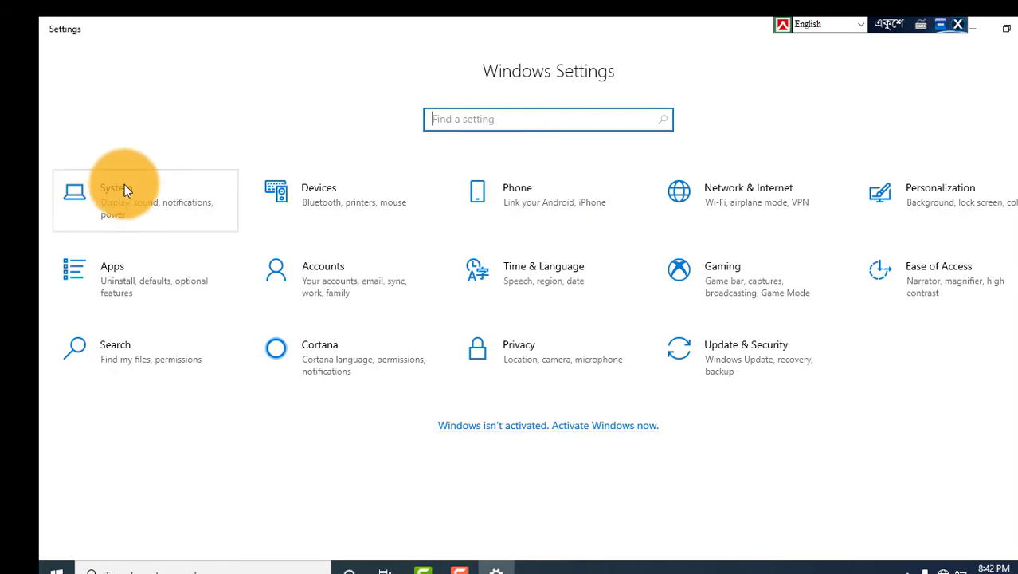
pyautogui.click(556, 349)
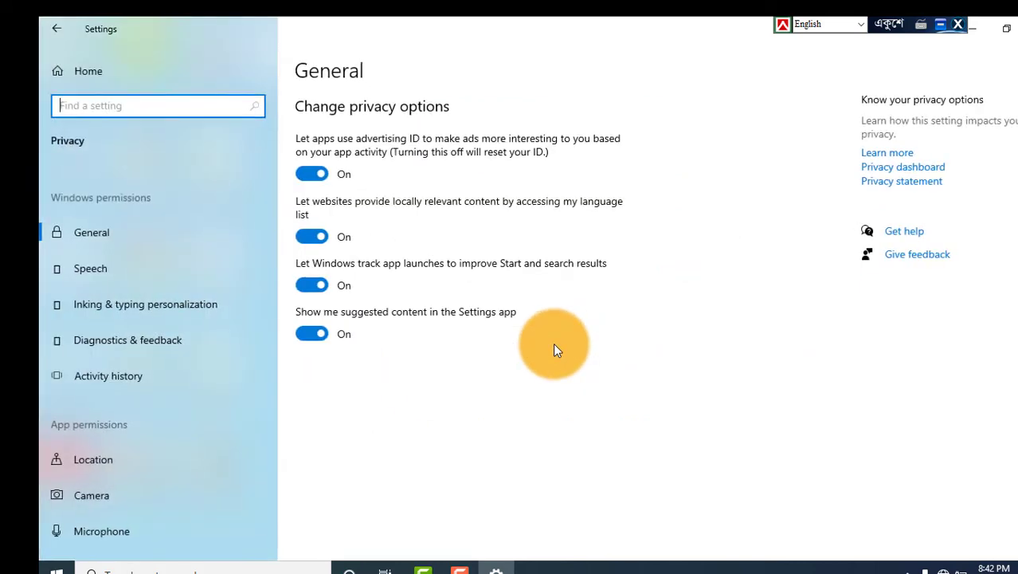
pyautogui.scroll(-10, 159, 350)
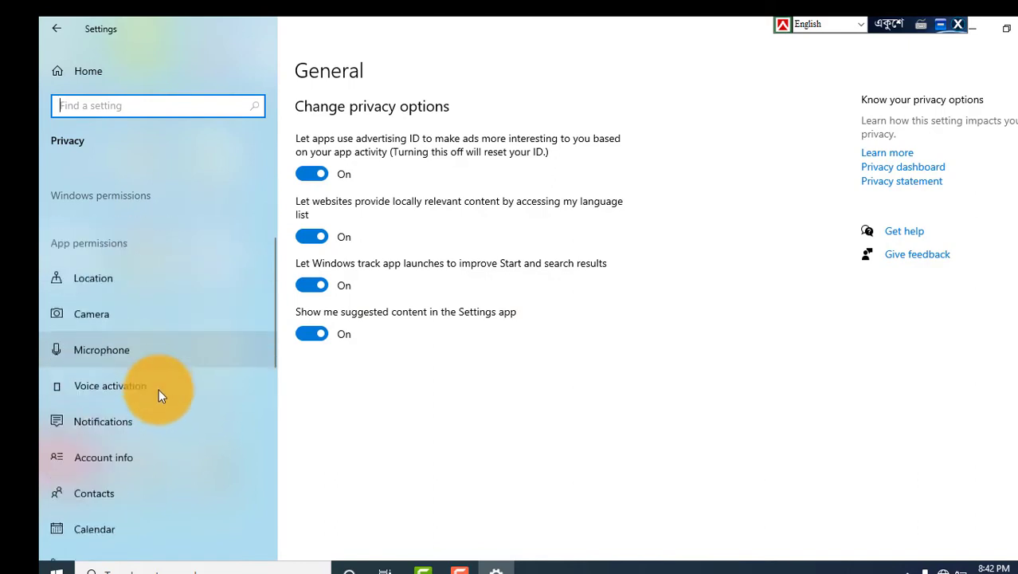
pyautogui.scroll(-5, 167, 412)
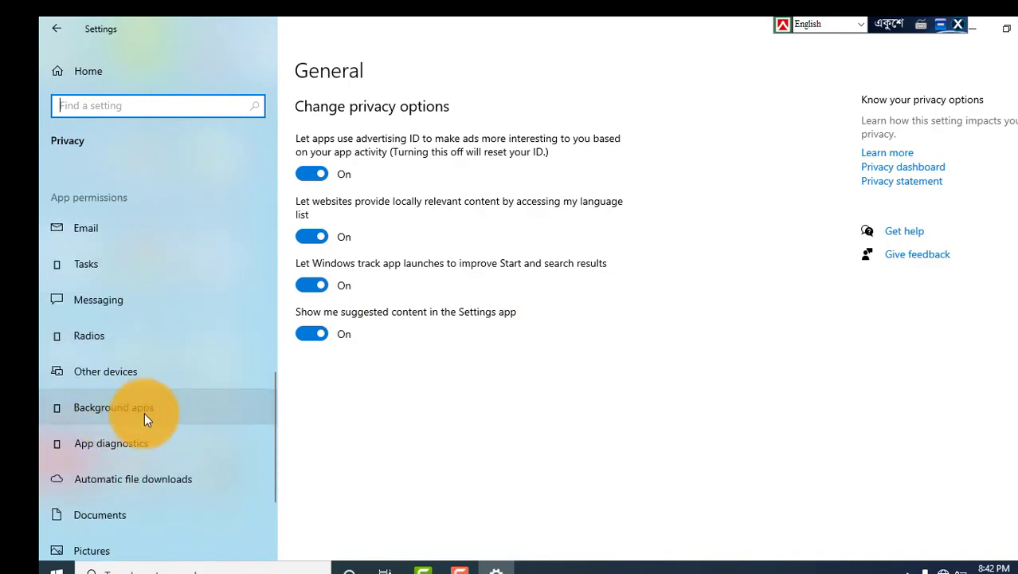
pyautogui.click(144, 412)
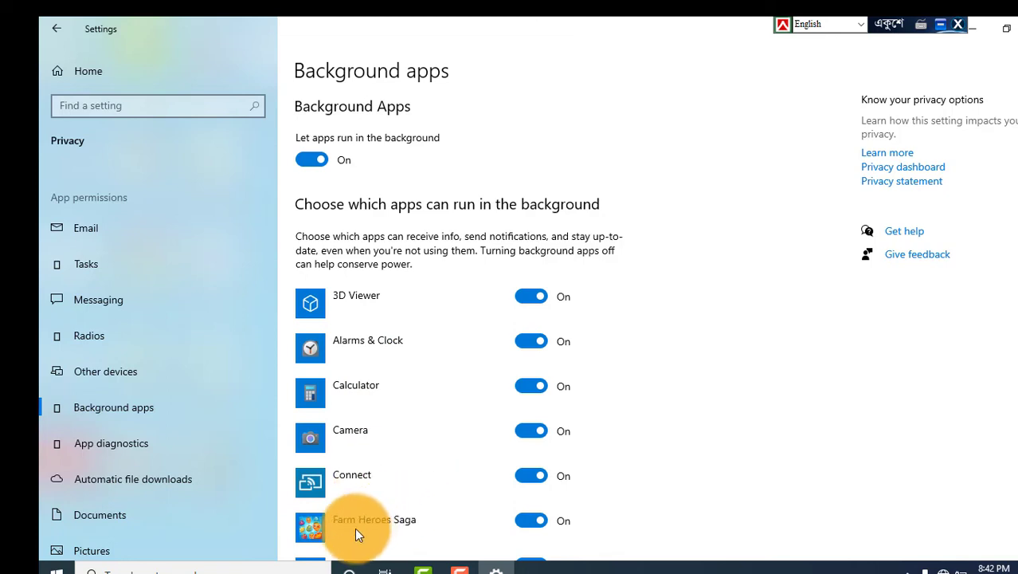
# - Review the list of background apps and turn off the permission that lets apps run in the background
pyautogui.scroll(-5, 430, 530)
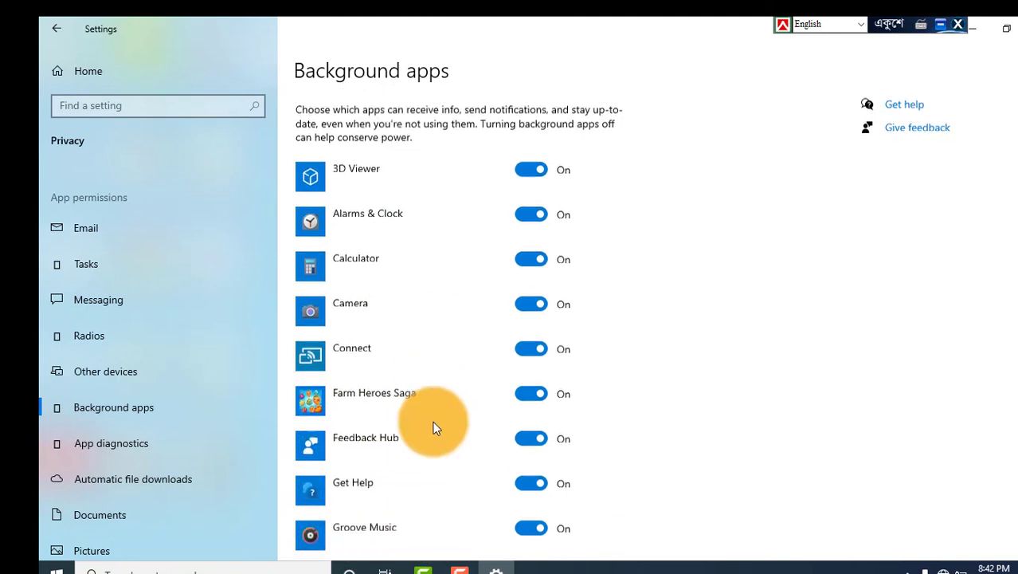
pyautogui.scroll(-10, 414, 466)
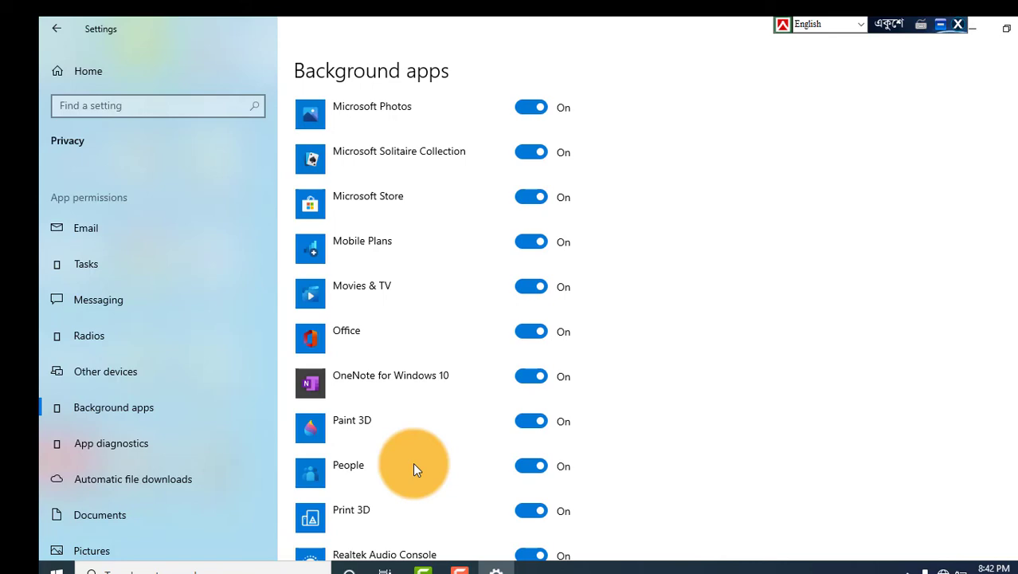
pyautogui.scroll(10, 491, 350)
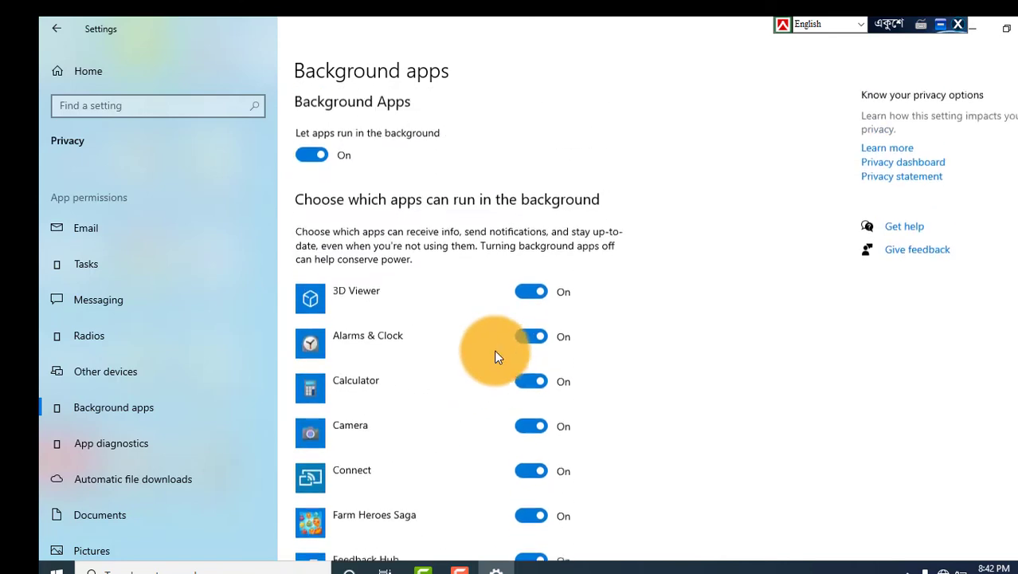
pyautogui.scroll(-10, 494, 357)
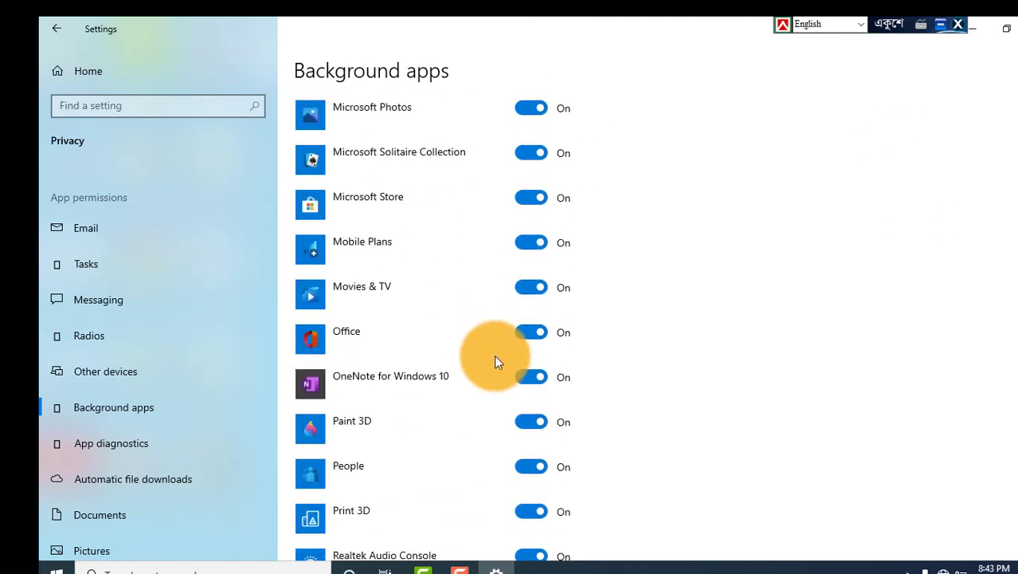
pyautogui.scroll(-7, 493, 368)
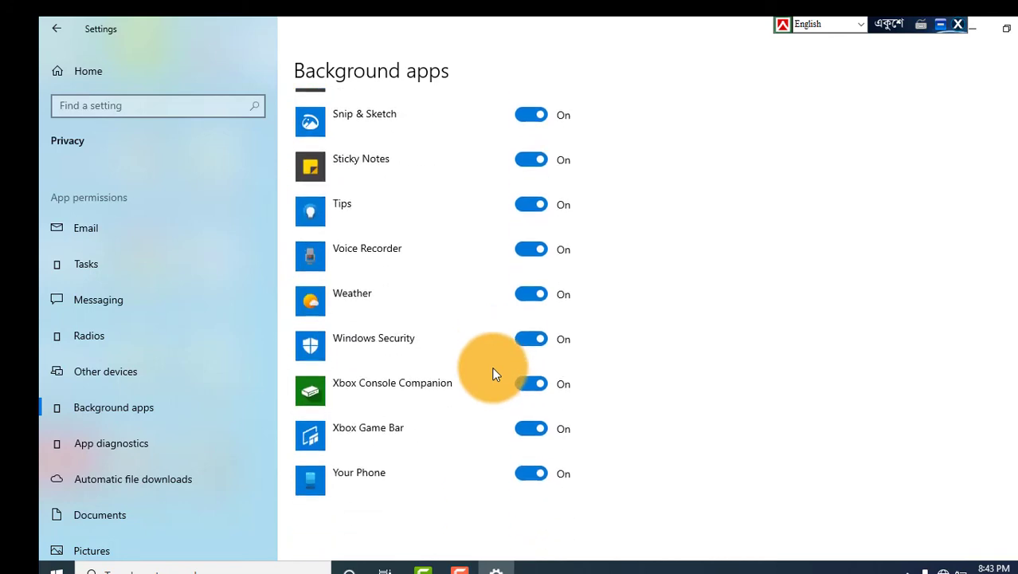
pyautogui.scroll(5, 511, 393)
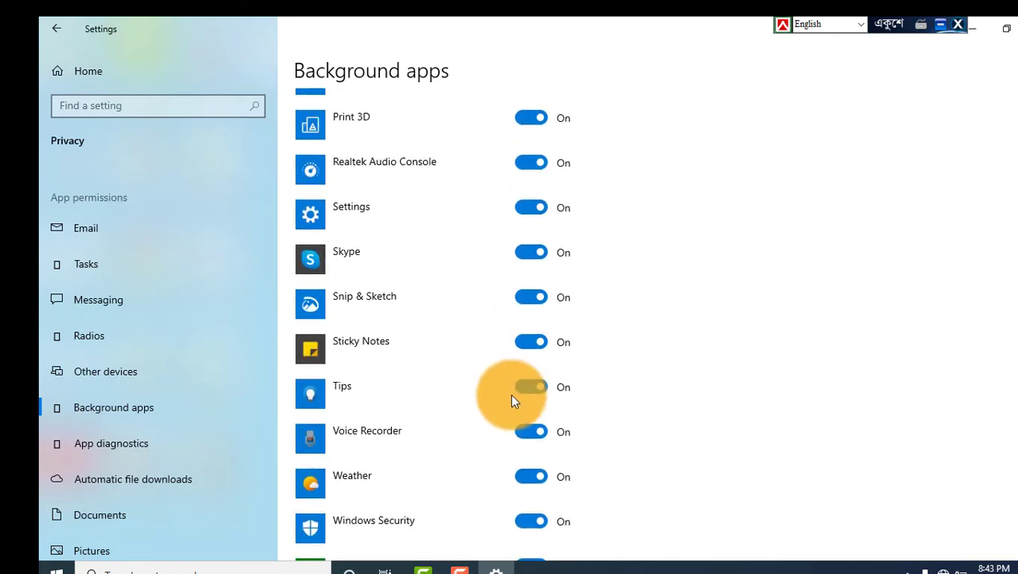
pyautogui.scroll(10, 511, 394)
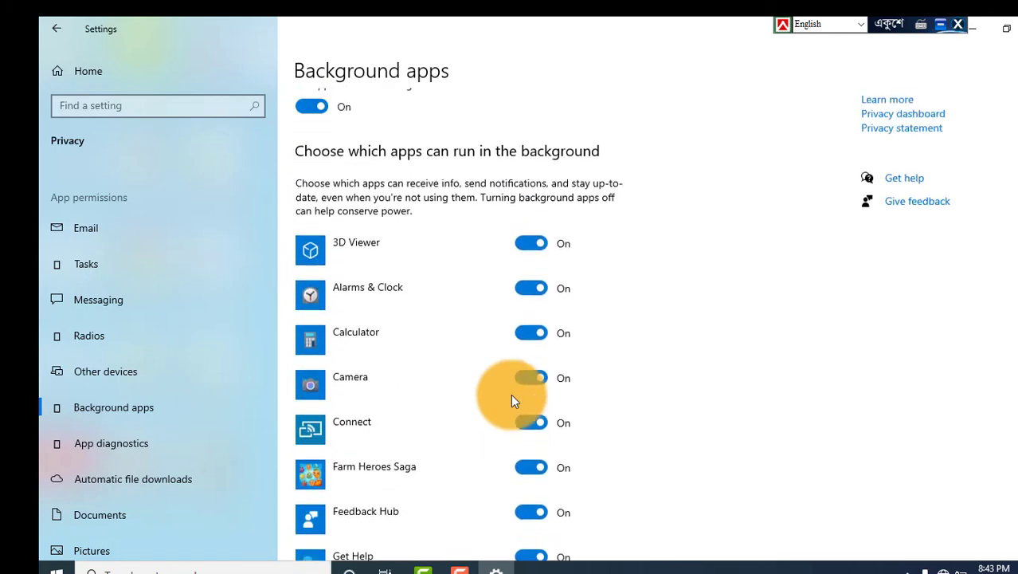
pyautogui.click(321, 162)
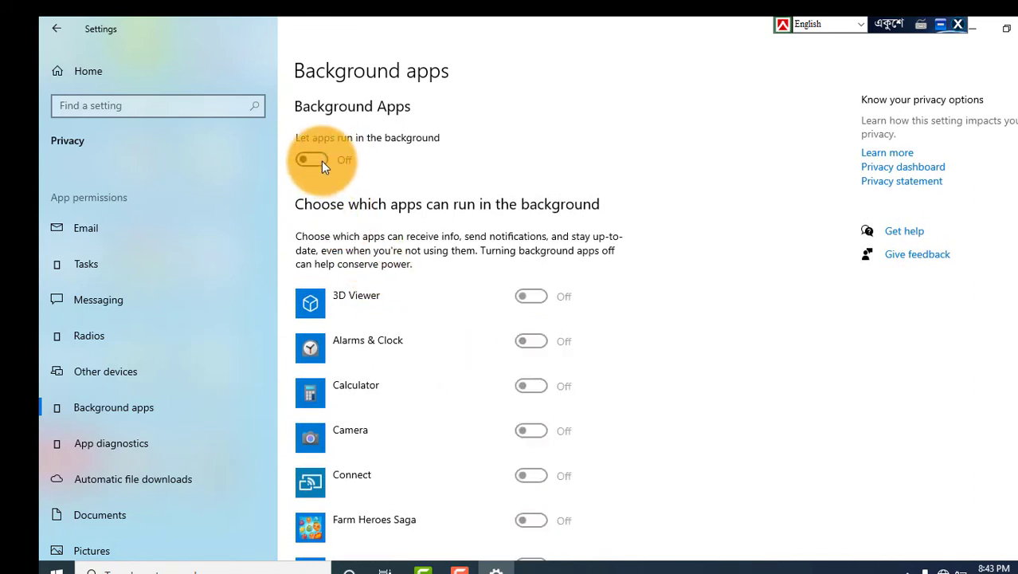
pyautogui.scroll(-3, 414, 367)
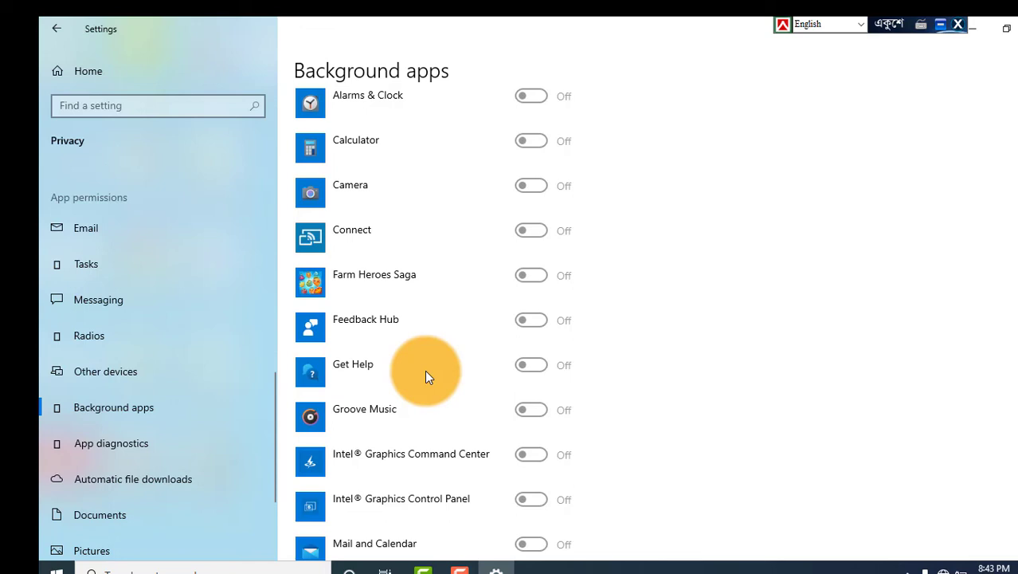
pyautogui.scroll(3, 400, 379)
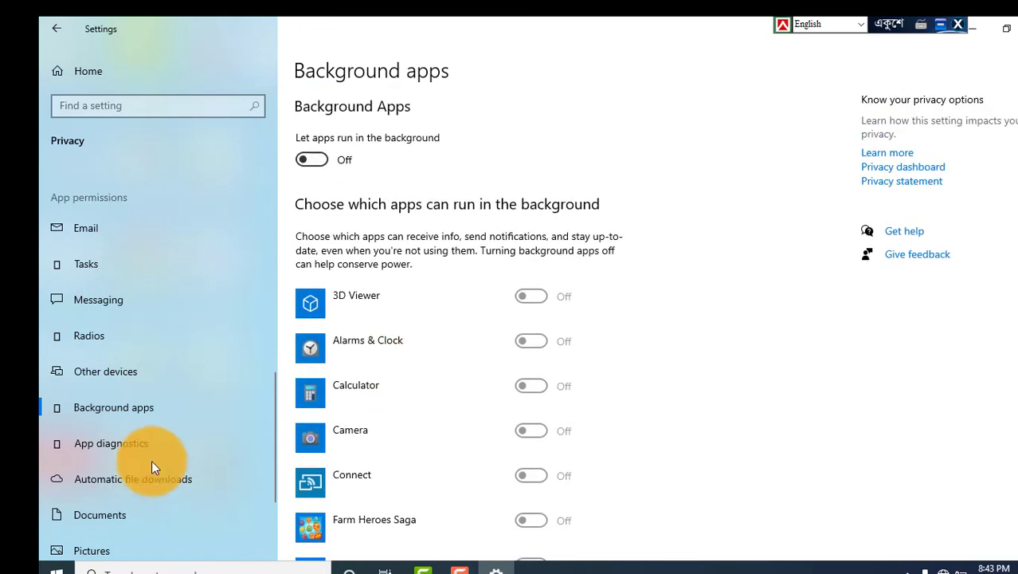
pyautogui.scroll(-3, 111, 502)
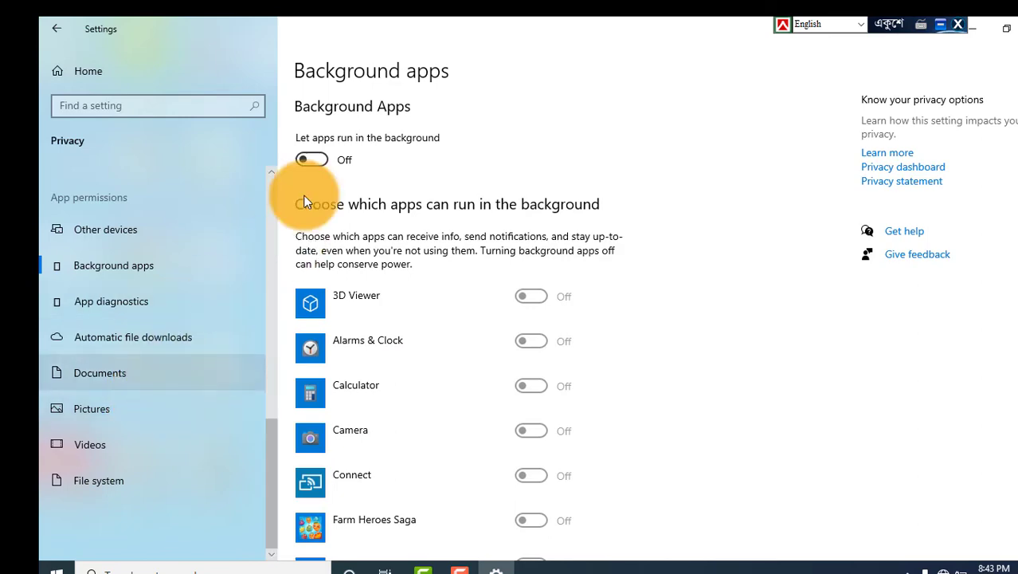
# - Close the Settings window and refresh the desktop repeatedly
pyautogui.click(1007, 27)
pyautogui.rightClick(539, 149)
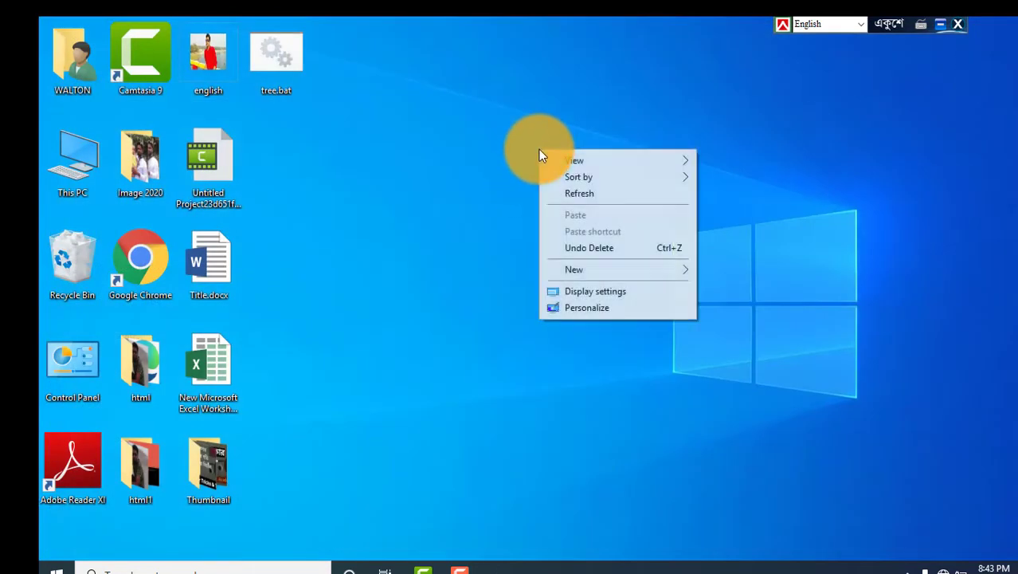
pyautogui.rightClick(459, 189)
pyautogui.click(519, 238)
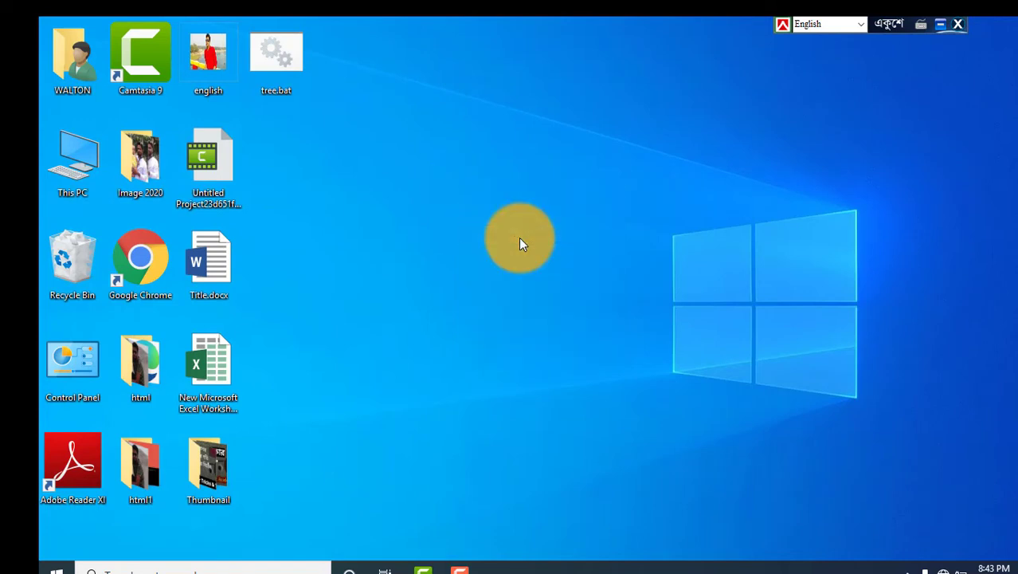
pyautogui.rightClick(612, 235)
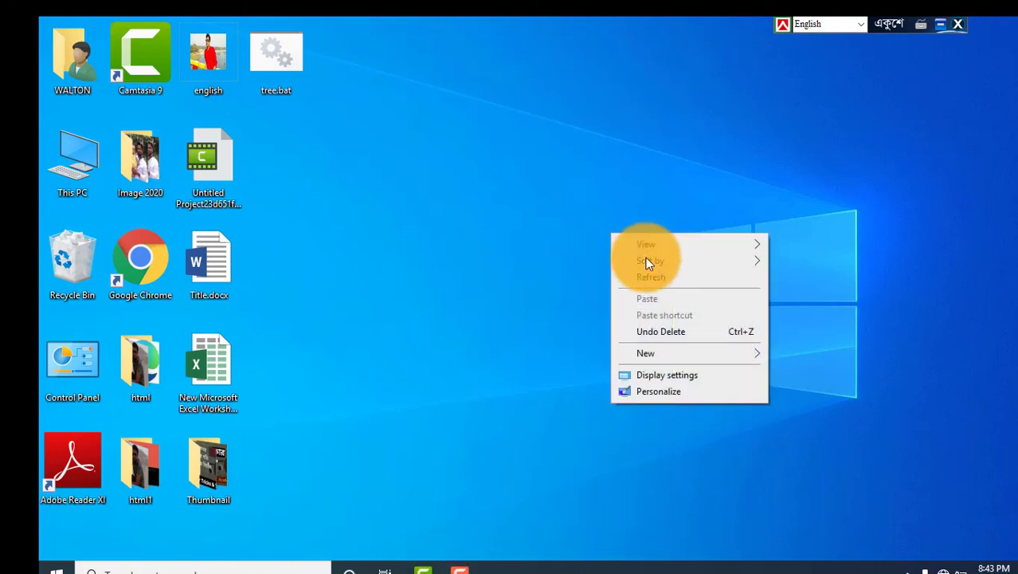
pyautogui.click(656, 279)
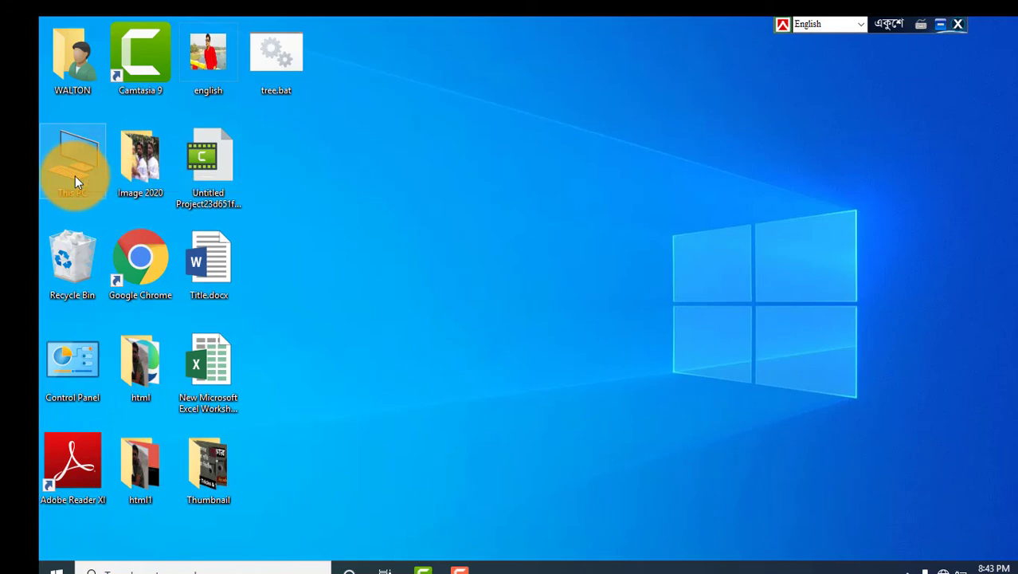
# - Open This PC and display the properties of Local Disk (C:)
pyautogui.doubleClick(75, 177)
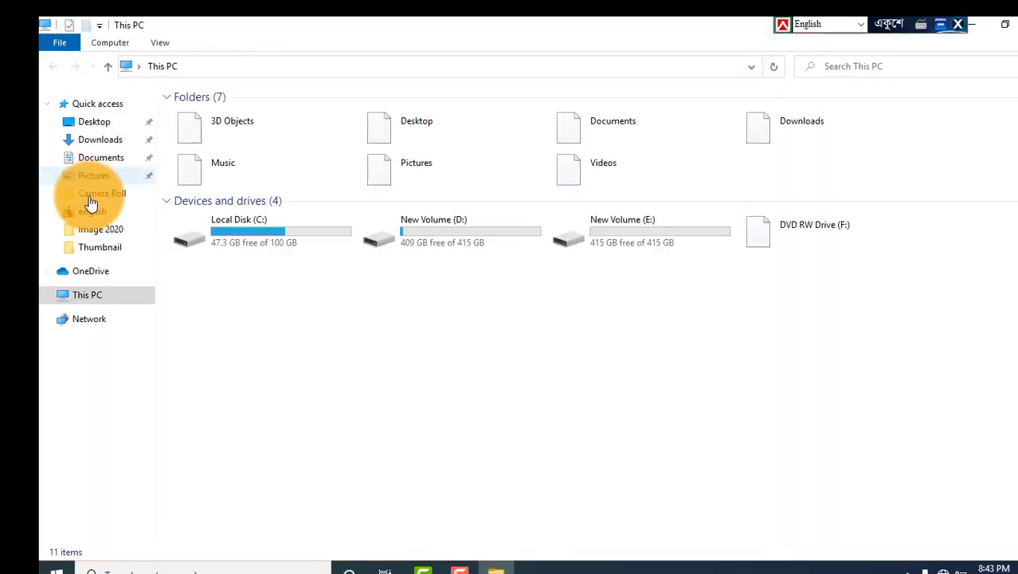
pyautogui.click(248, 230)
pyautogui.rightClick(248, 230)
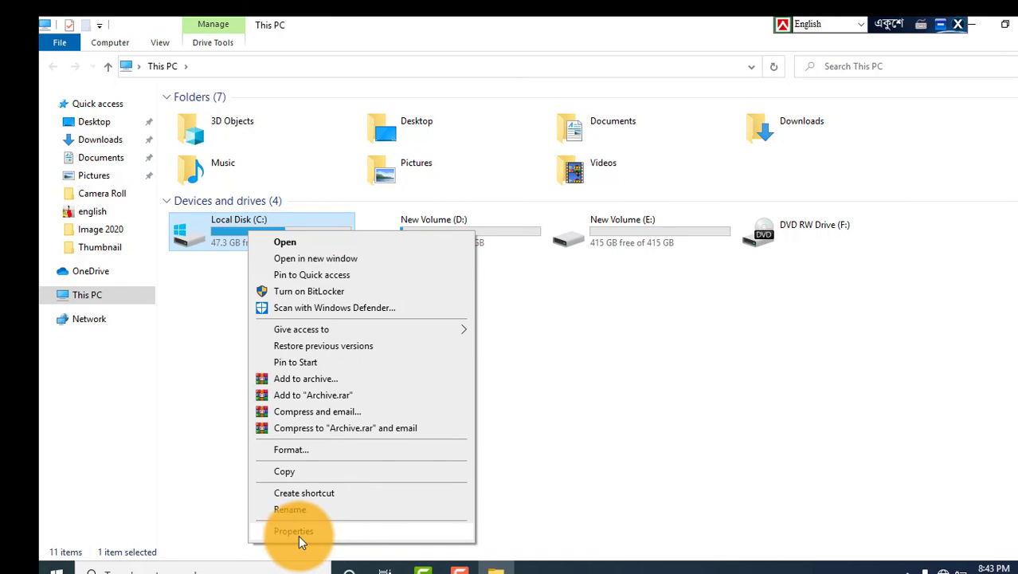
pyautogui.click(298, 532)
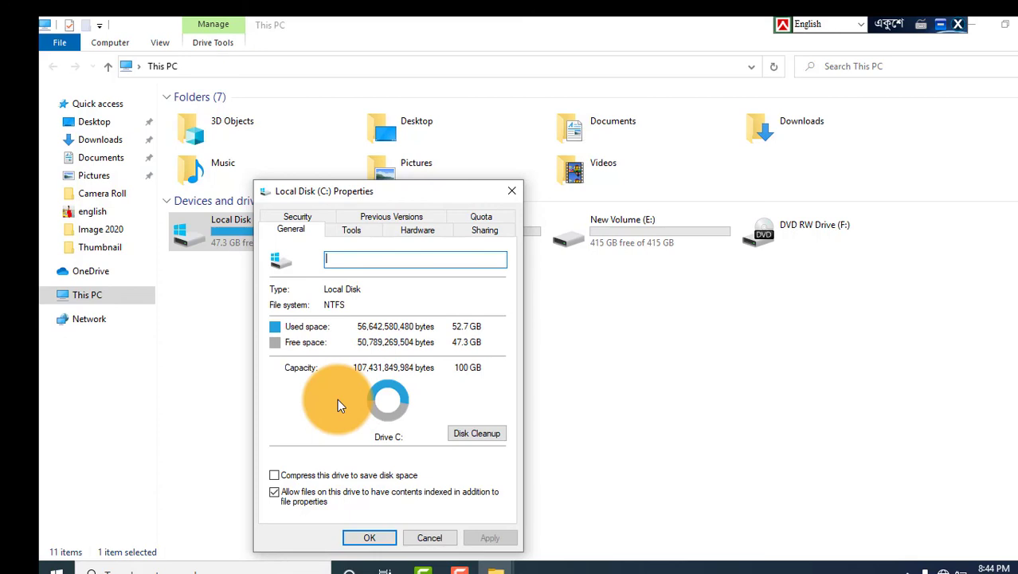
# - Run Disk Cleanup on Local Disk (C:) with Delivery Optimization Files, Downloads, Recycle Bin, Temporary files and Thumbnails ticked, granting administrator permission for the deletion
pyautogui.click(494, 434)
pyautogui.scroll(-1, 151, 245)
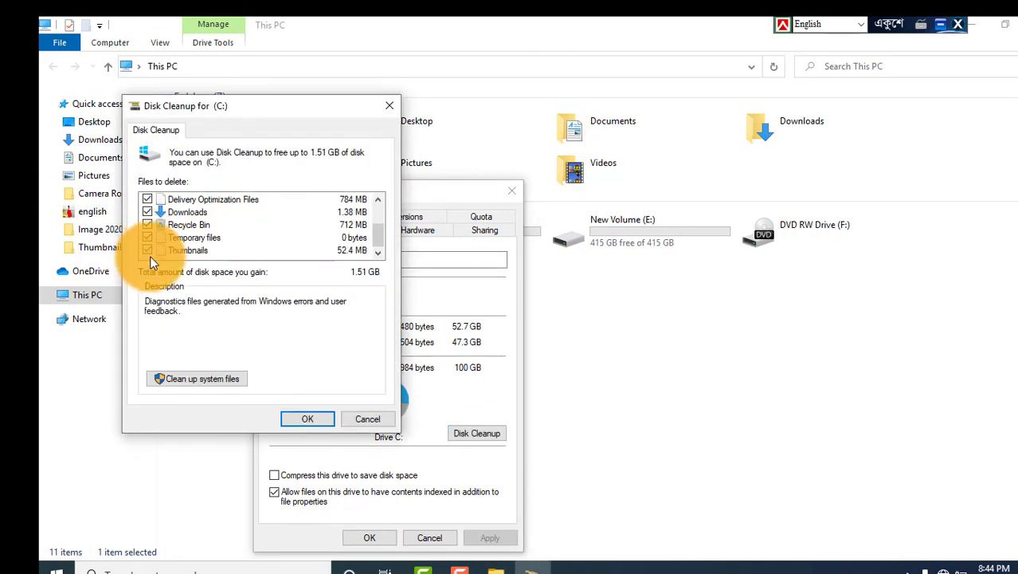
pyautogui.click(310, 415)
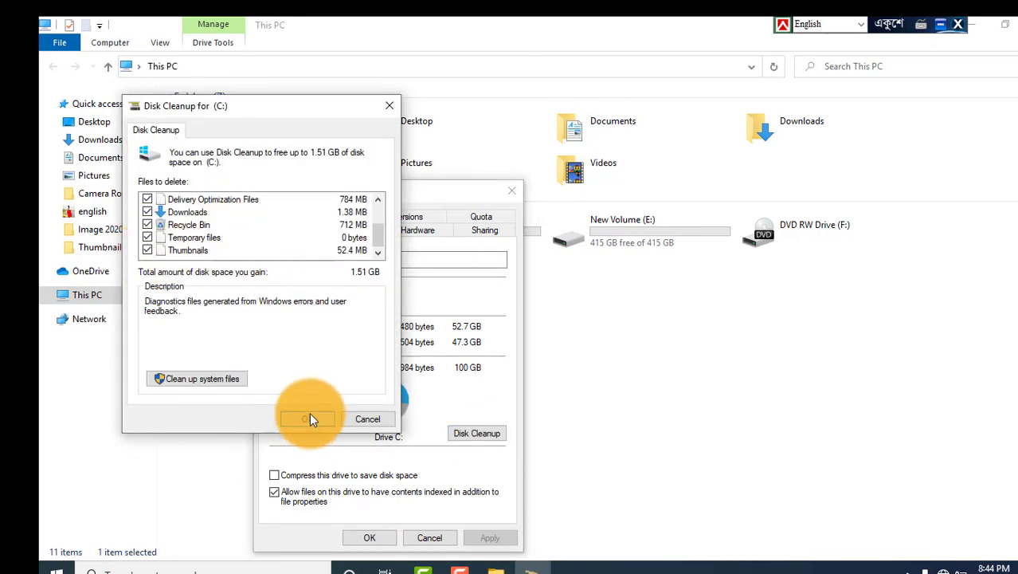
pyautogui.click(566, 308)
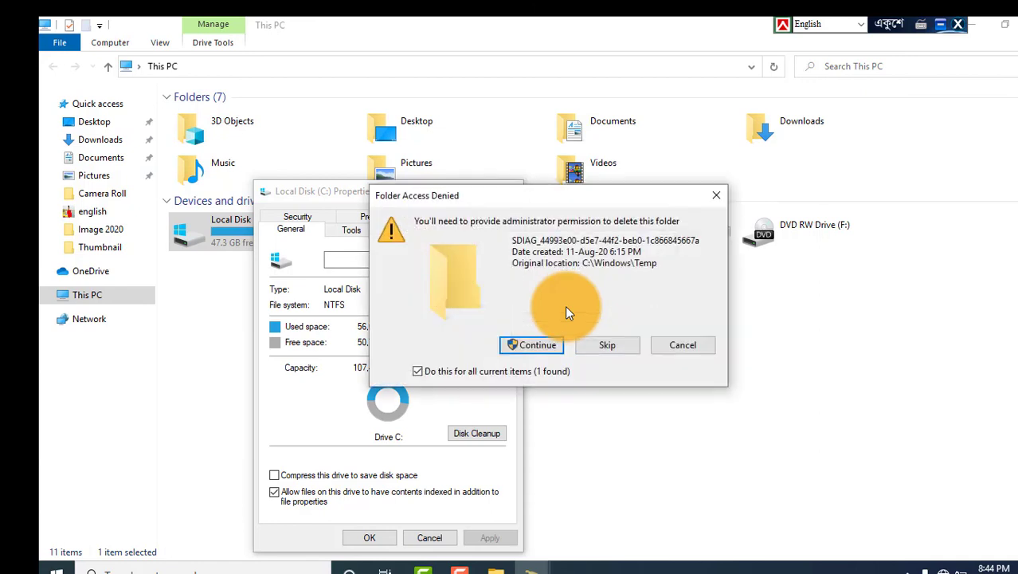
pyautogui.click(539, 346)
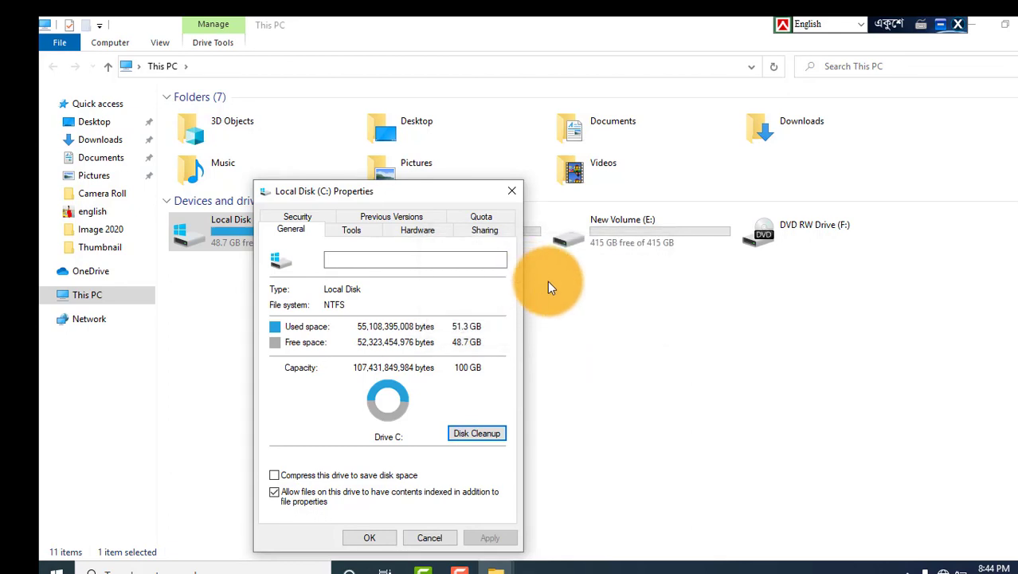
# - Close the drive properties and the This PC window, and refresh the desktop
pyautogui.click(505, 193)
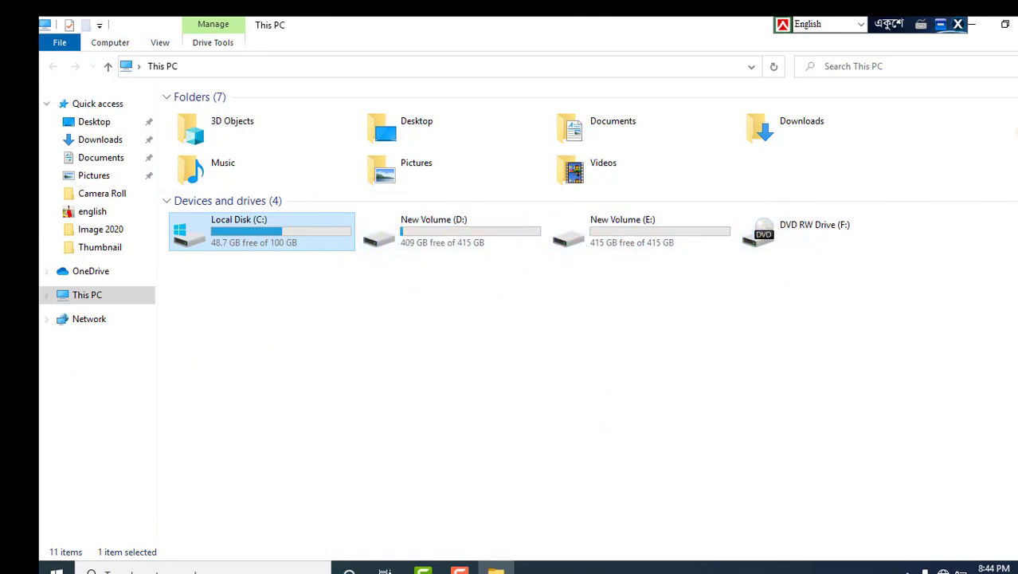
pyautogui.hotkey('alt', 'F4')
pyautogui.rightClick(683, 138)
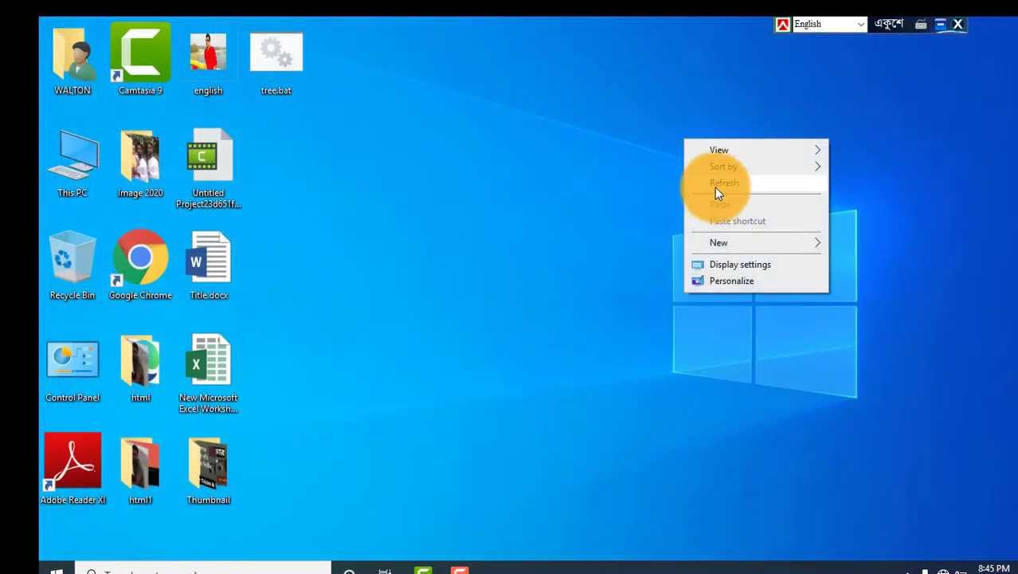
pyautogui.click(715, 187)
# - Open the computer's system properties and display the System Protection configuration for Local Disk (C:)
pyautogui.rightClick(65, 175)
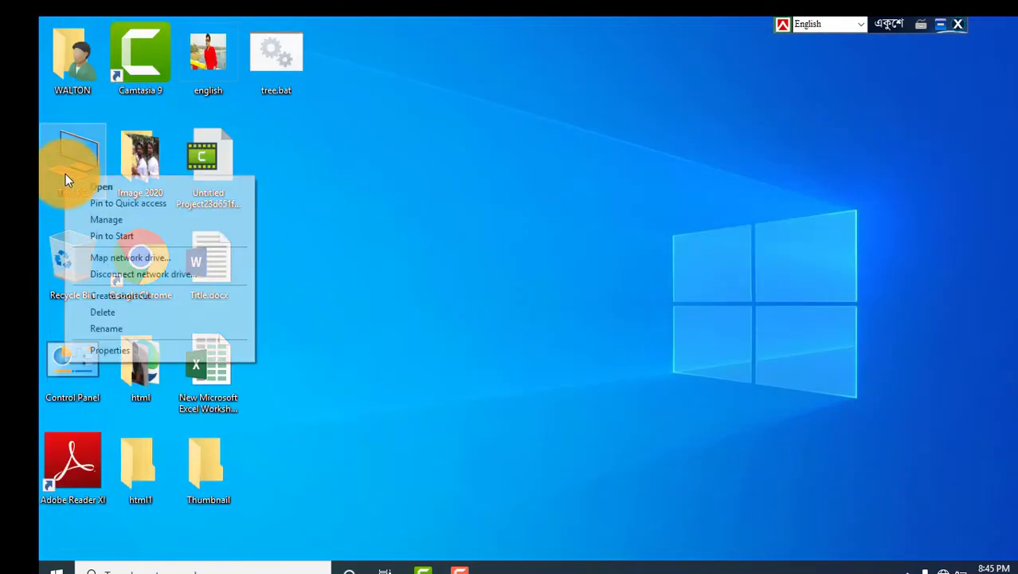
pyautogui.click(99, 352)
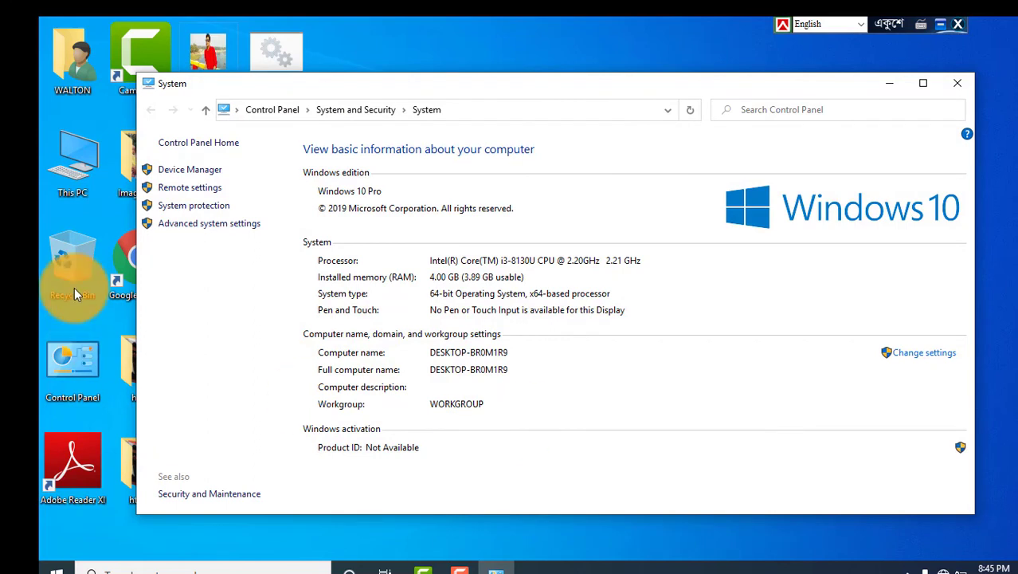
pyautogui.click(211, 211)
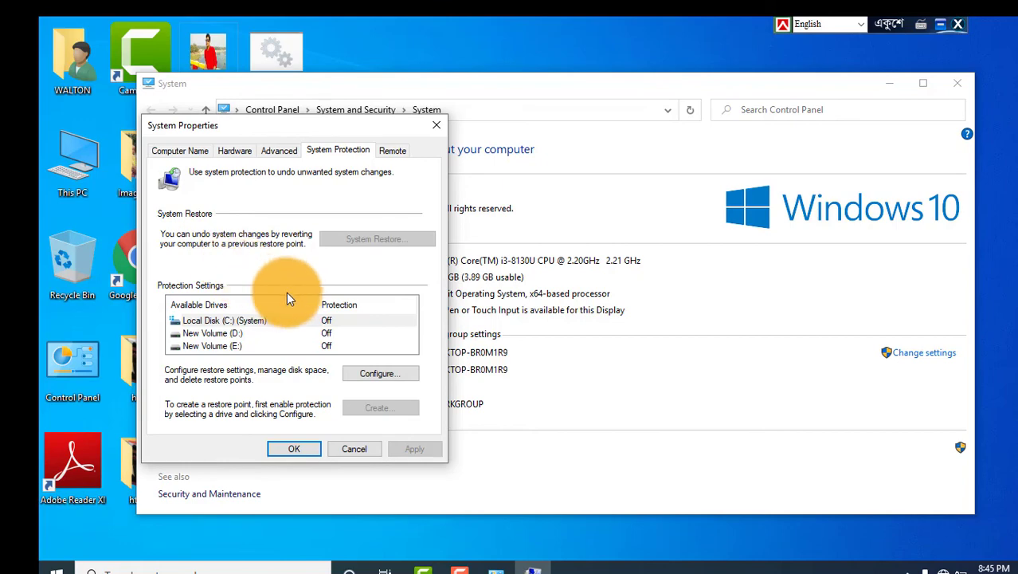
pyautogui.click(381, 377)
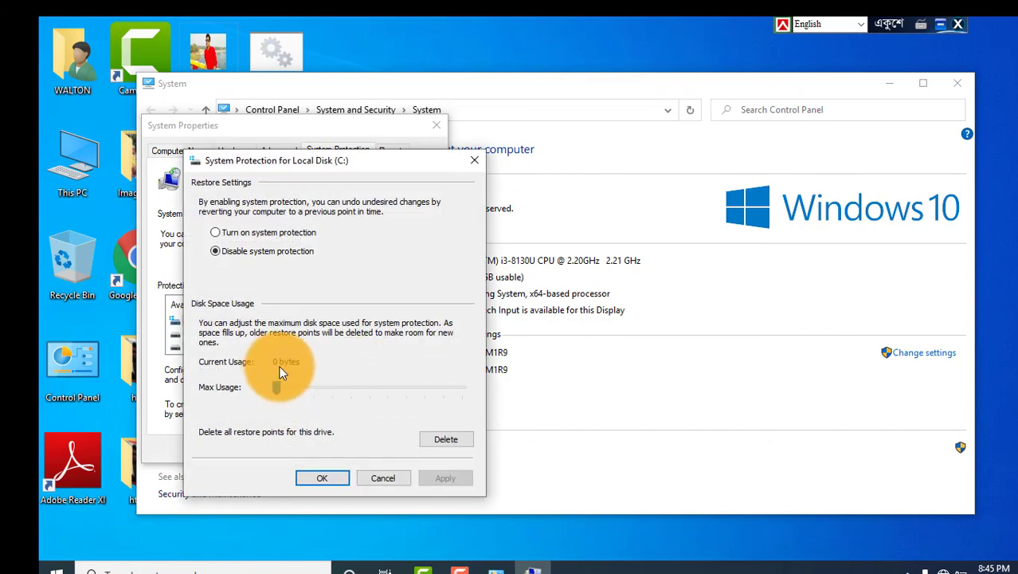
# - Try to delete all restore points of Local Disk (C:), cancel the deletion and close the System Protection dialogs
pyautogui.click(460, 441)
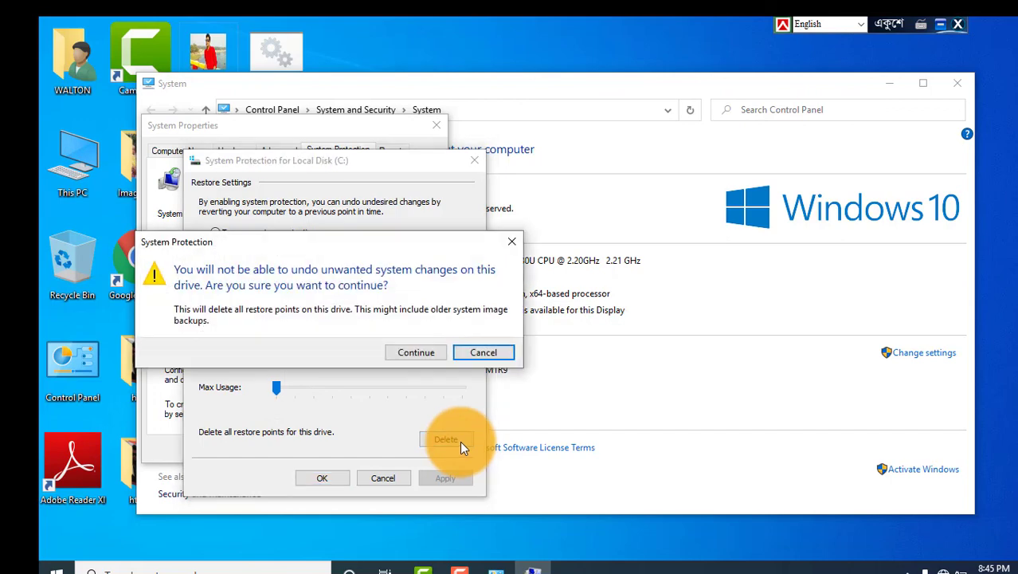
pyautogui.click(512, 242)
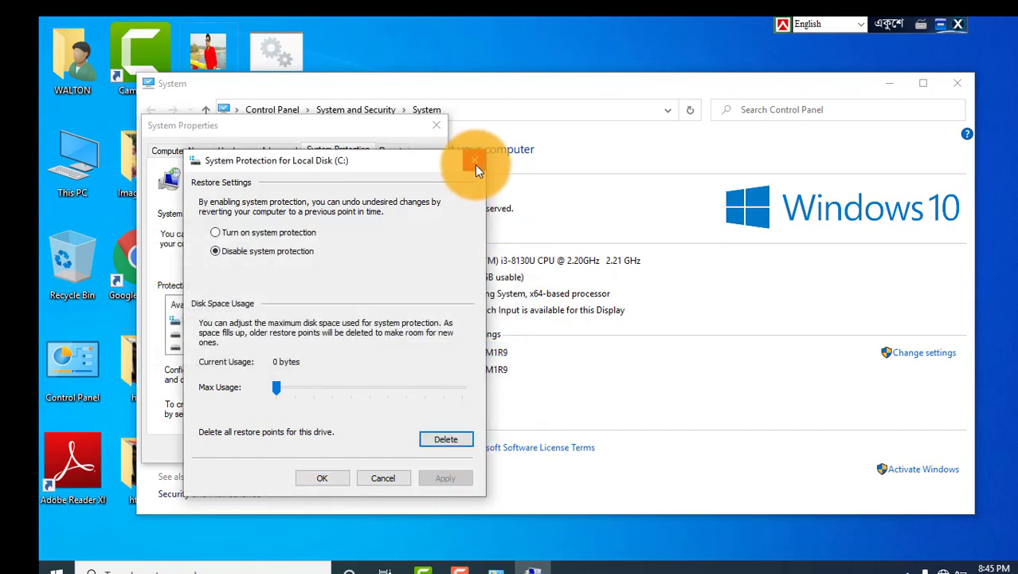
pyautogui.click(474, 160)
pyautogui.click(439, 126)
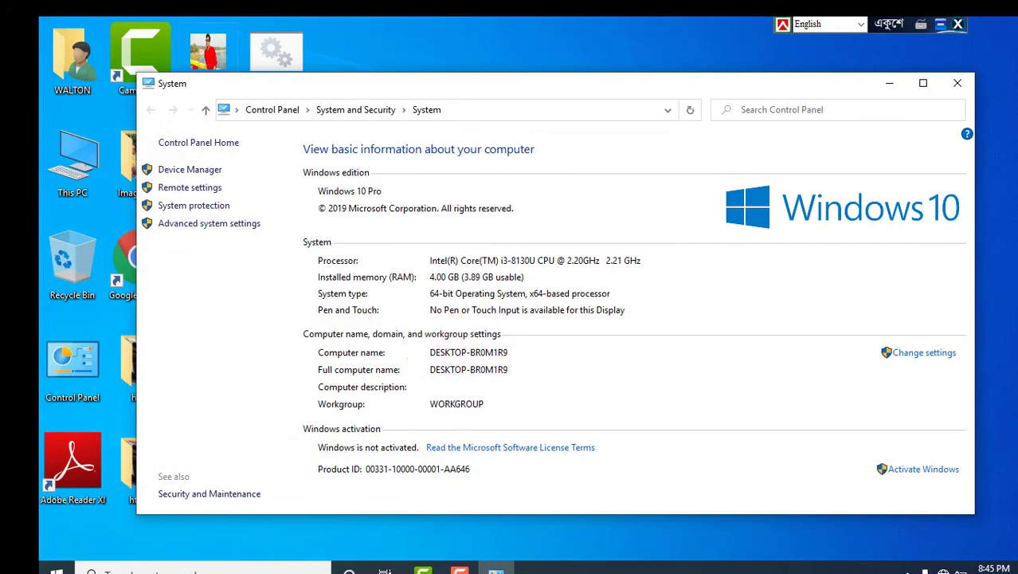
# - Close the System window and refresh the desktop twice
pyautogui.click(962, 83)
pyautogui.rightClick(638, 180)
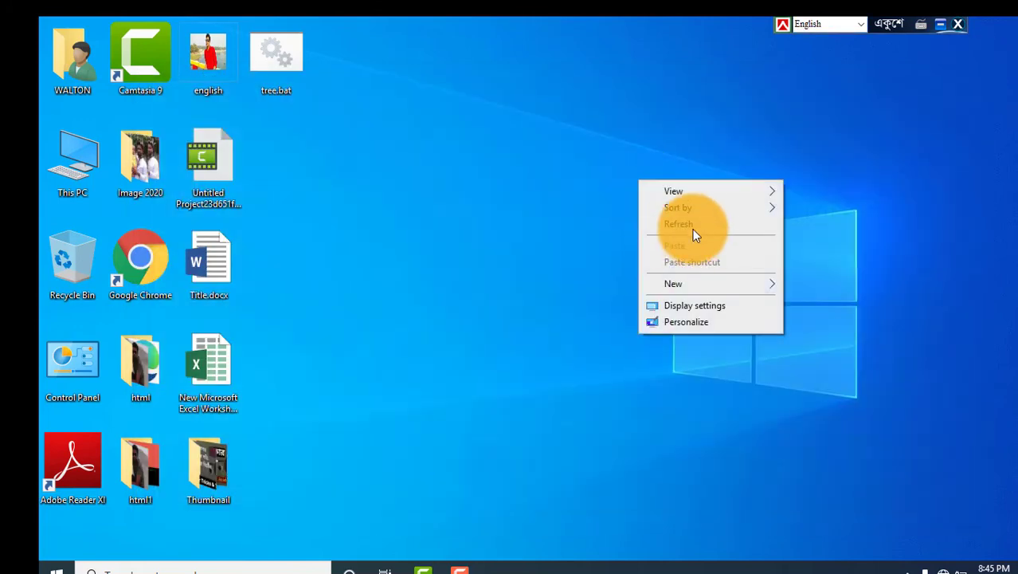
pyautogui.click(692, 229)
pyautogui.rightClick(593, 209)
pyautogui.click(651, 257)
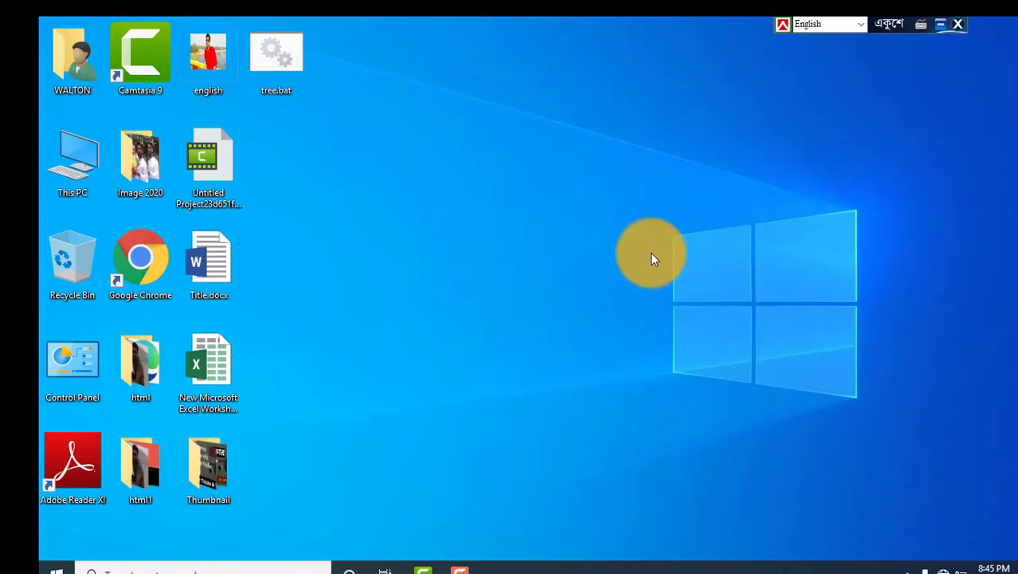